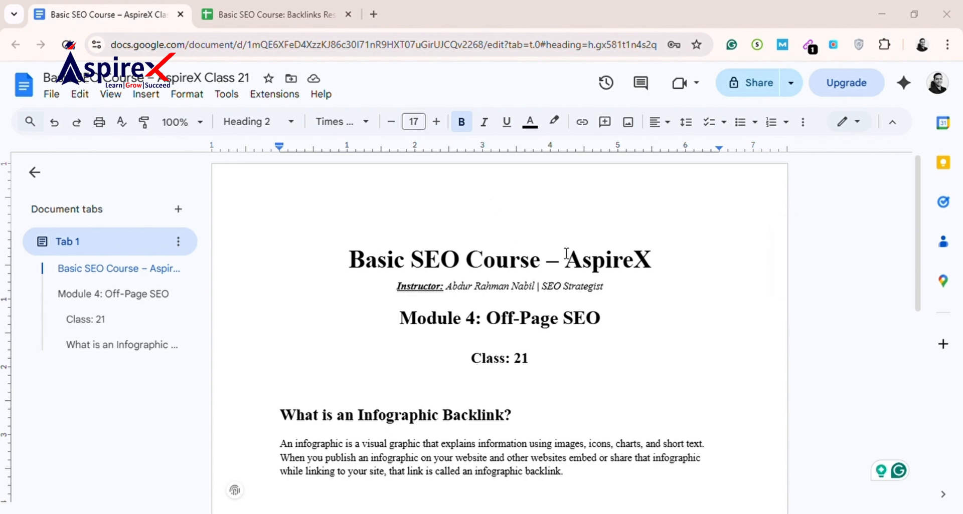
# - Switch to the Backlinks Resources spreadsheet and check the target website listed for slideshare.net on the Infographic Submission sheet
pyautogui.click(271, 14)
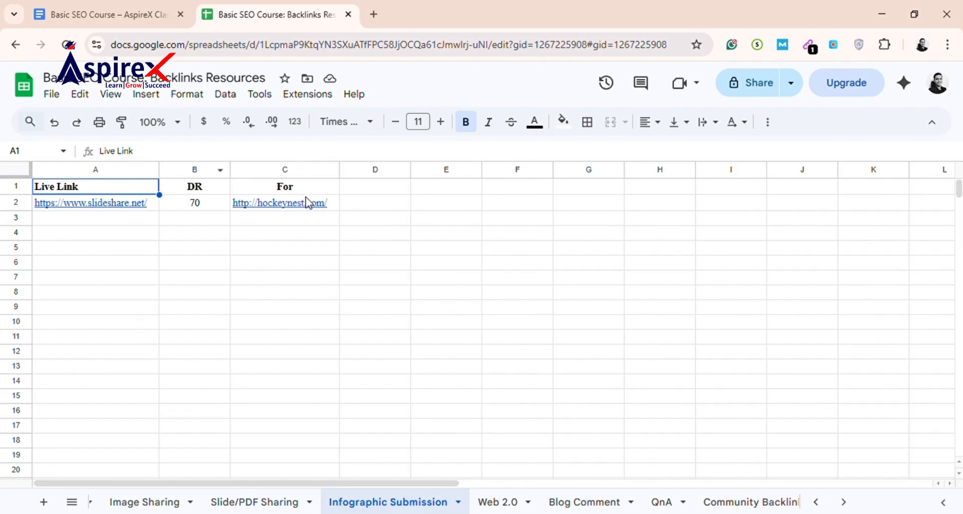
pyautogui.click(328, 205)
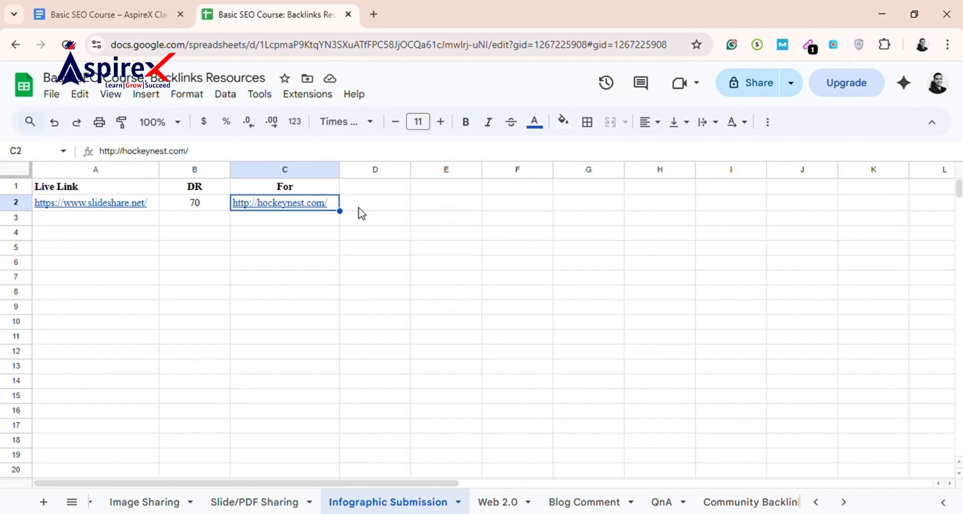
pyautogui.click(359, 209)
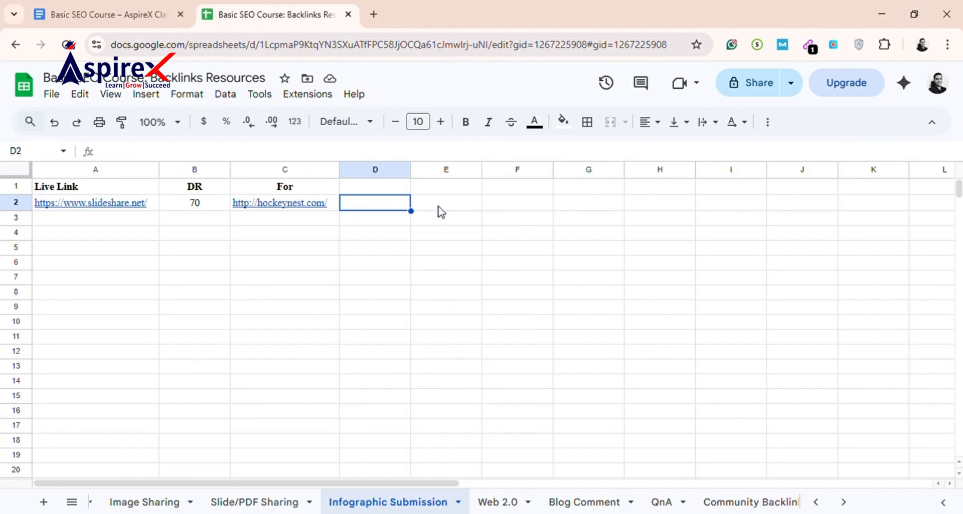
# - Open Google Gemini in a new browser tab
pyautogui.click(373, 14)
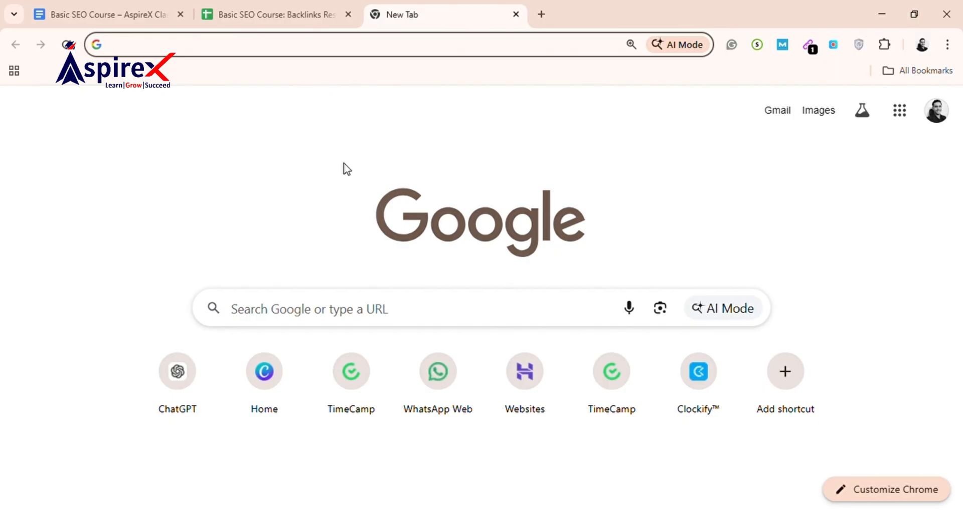
pyautogui.write('ge')
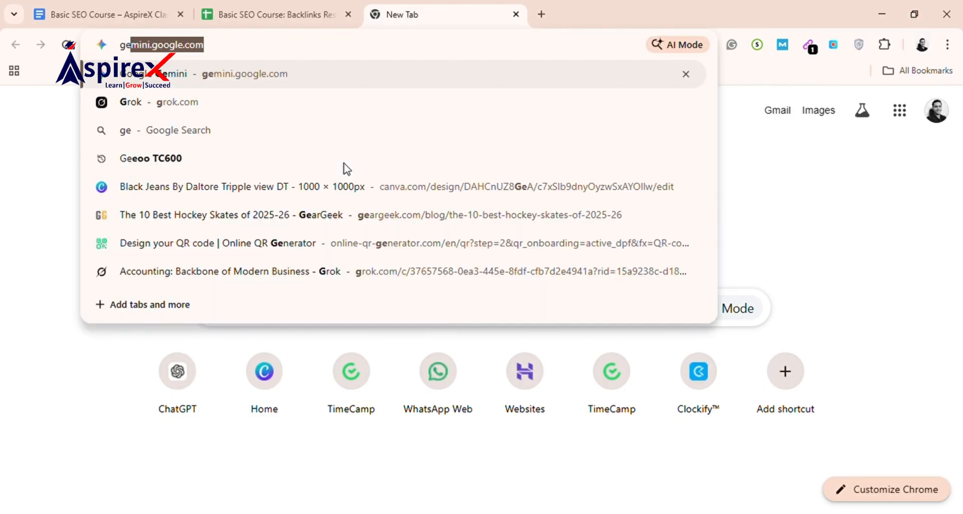
pyautogui.press('Return')
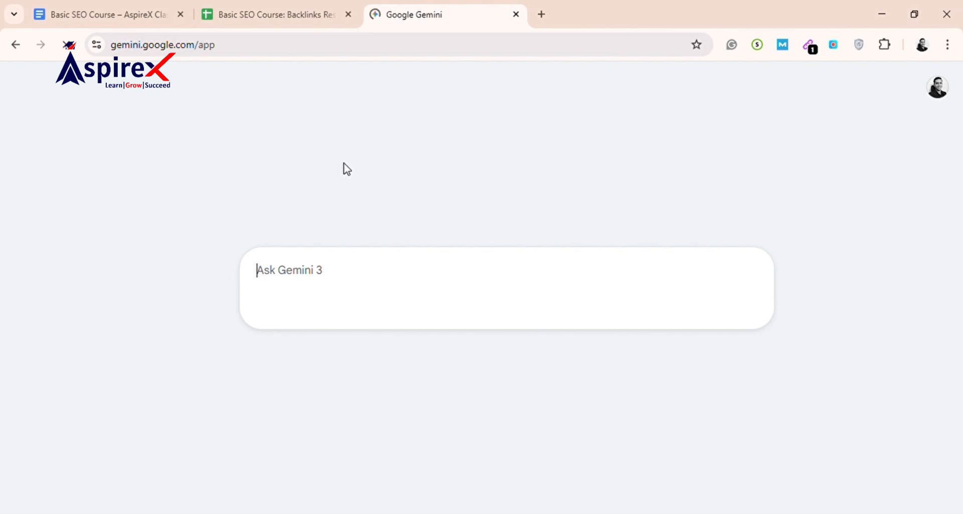
# - Submit the prompt "suggest some topics related to hockey for infographic" to Gemini
pyautogui.write('suggest s')
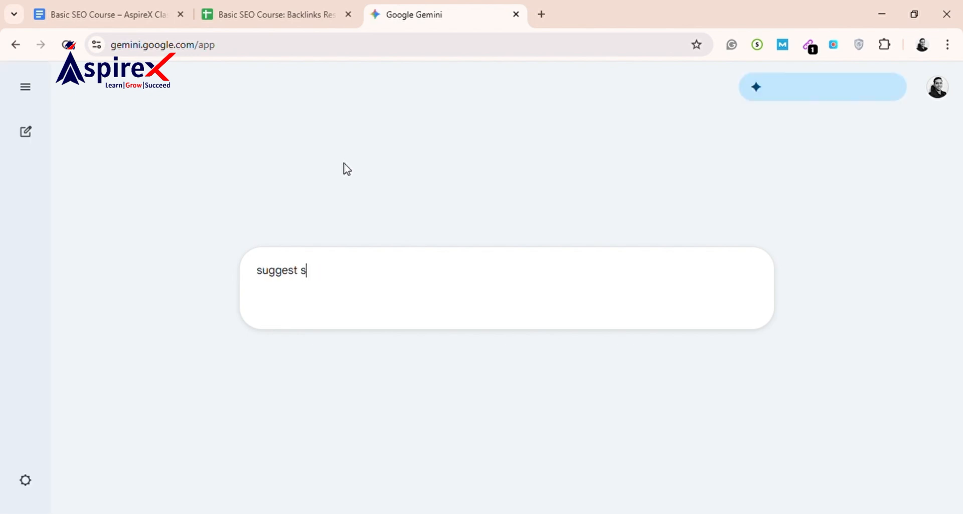
pyautogui.write('ome topic')
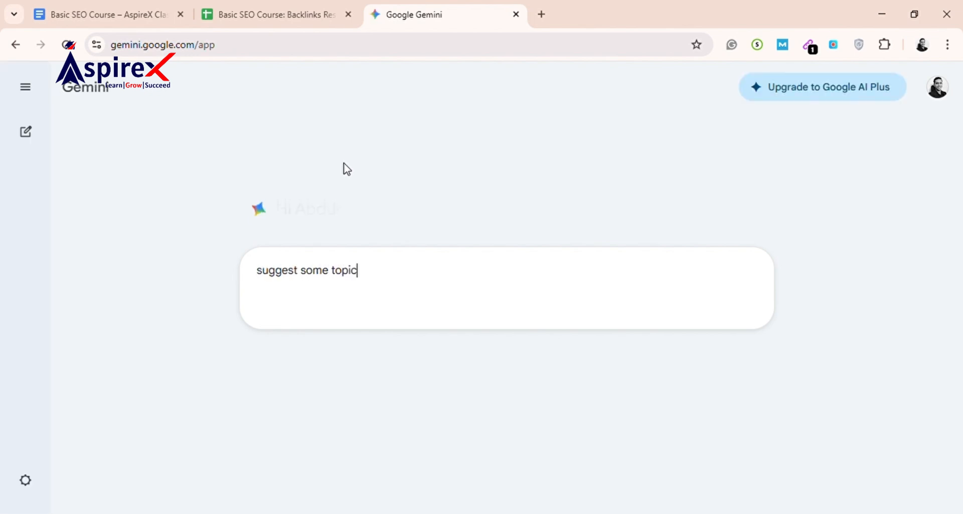
pyautogui.write('s rela')
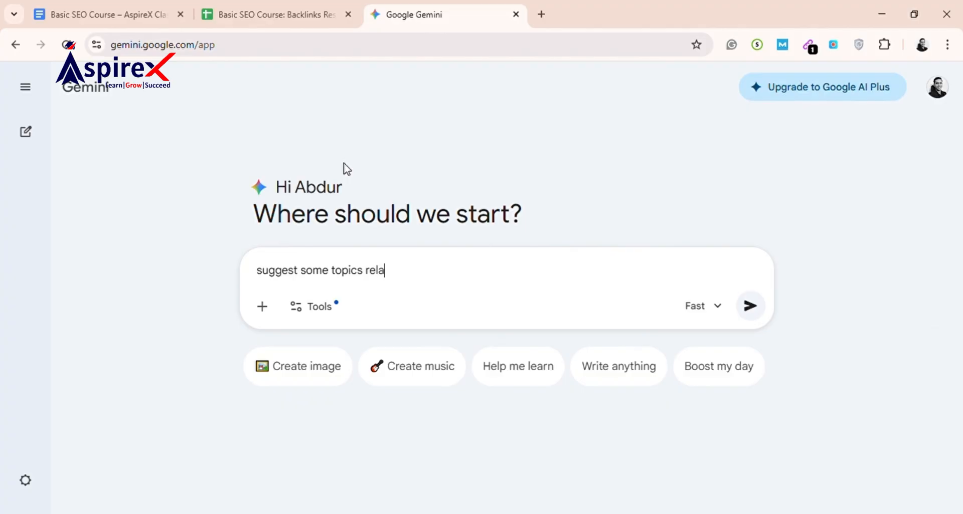
pyautogui.write('ted to hockey f')
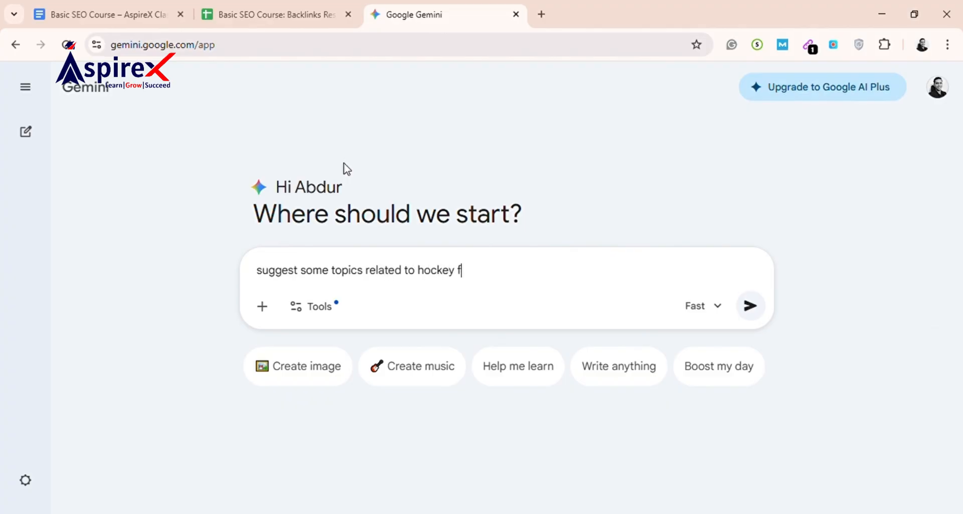
pyautogui.write('or infographic')
pyautogui.press('Return')
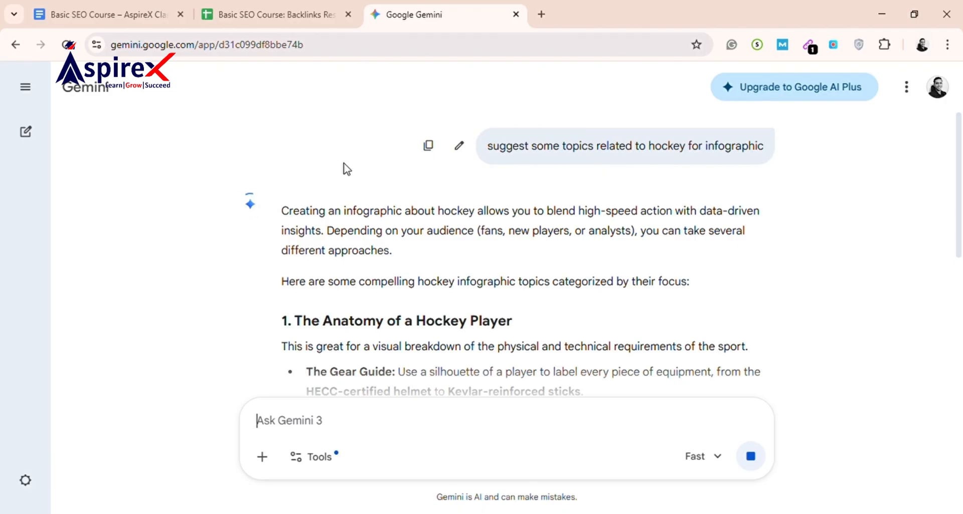
# - Review the suggested hockey infographic topics in the reply, including the "History and Evolution" section
pyautogui.scroll(-8, 260, 242)
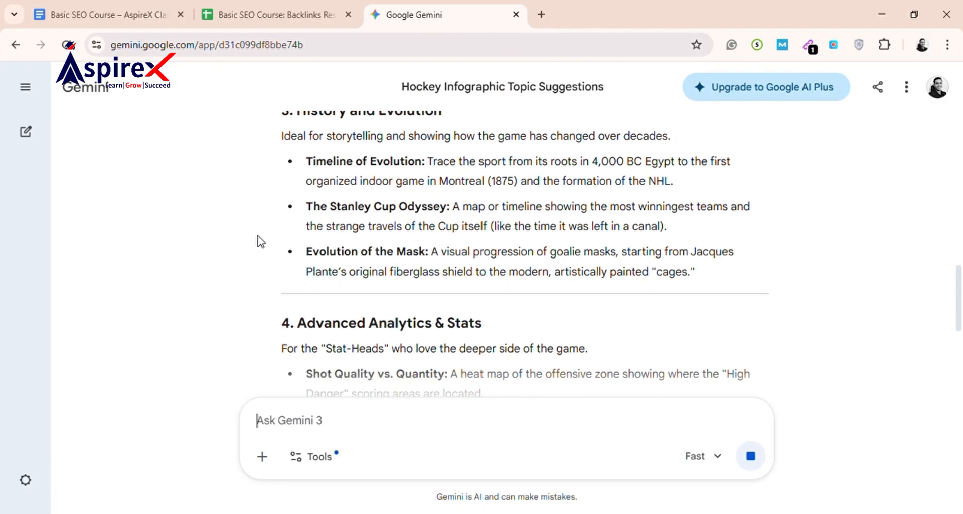
pyautogui.scroll(-3, 260, 244)
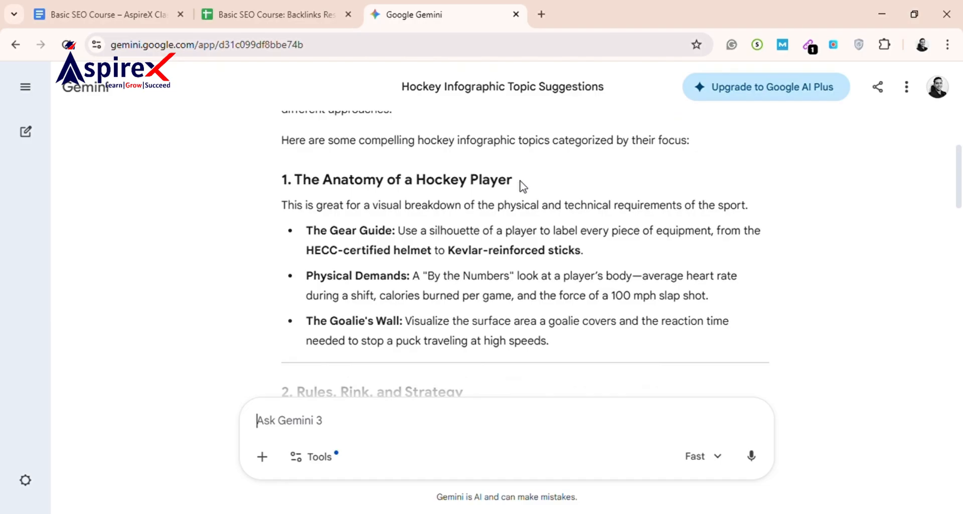
pyautogui.scroll(-4, 446, 256)
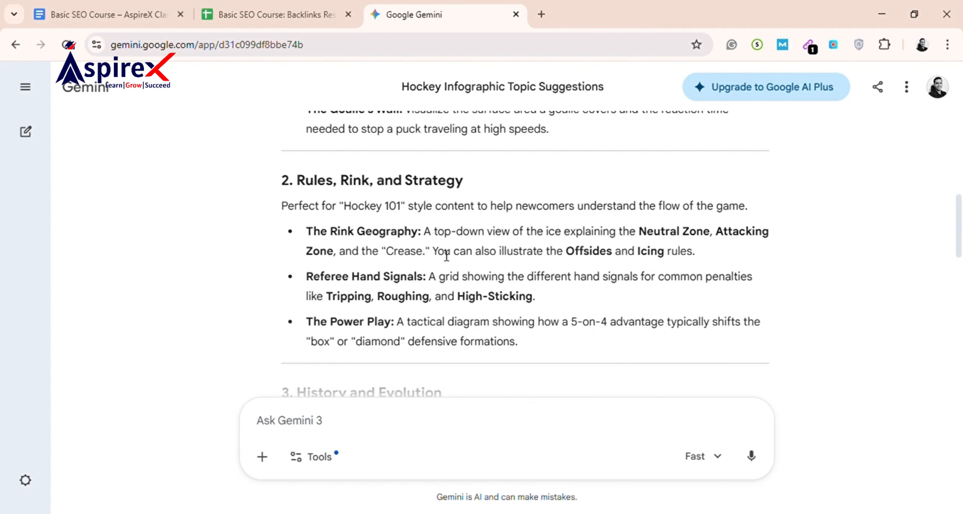
pyautogui.scroll(-4, 447, 256)
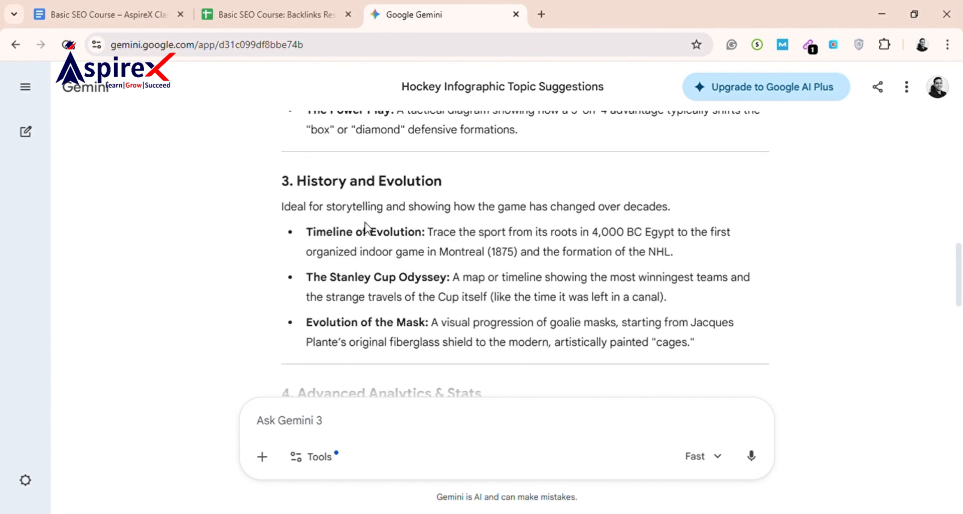
pyautogui.scroll(-4, 424, 202)
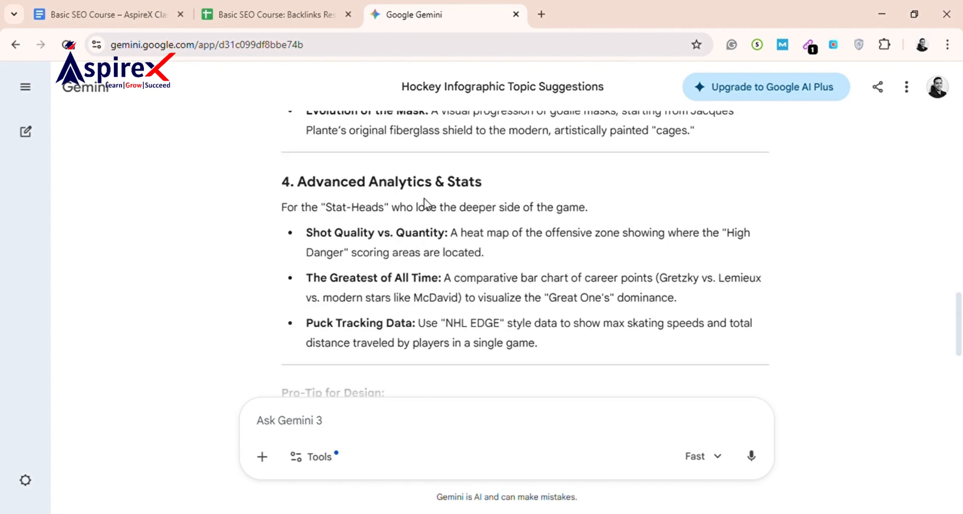
pyautogui.scroll(3, 424, 202)
pyautogui.scroll(-1, 430, 236)
pyautogui.scroll(-5, 430, 236)
pyautogui.scroll(5, 430, 235)
pyautogui.scroll(3, 430, 236)
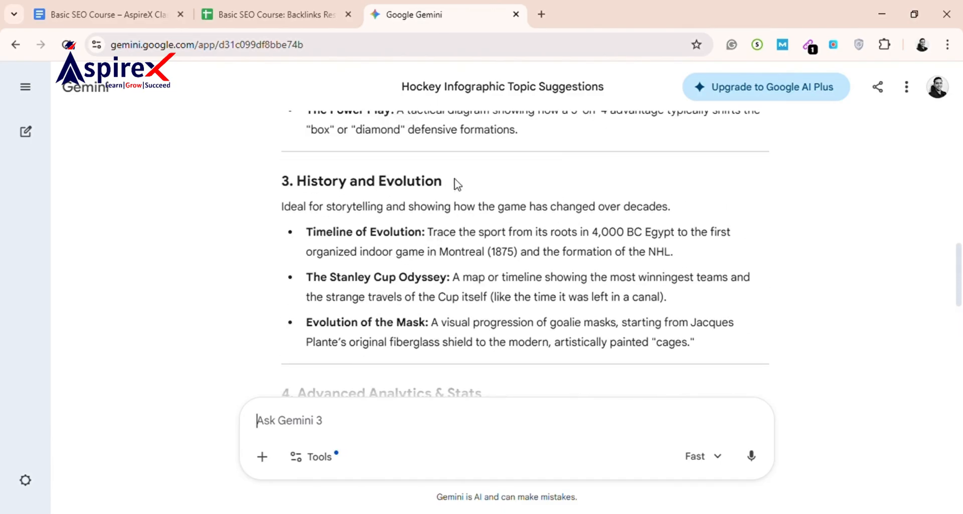
pyautogui.moveTo(453, 182); pyautogui.dragTo(303, 186)
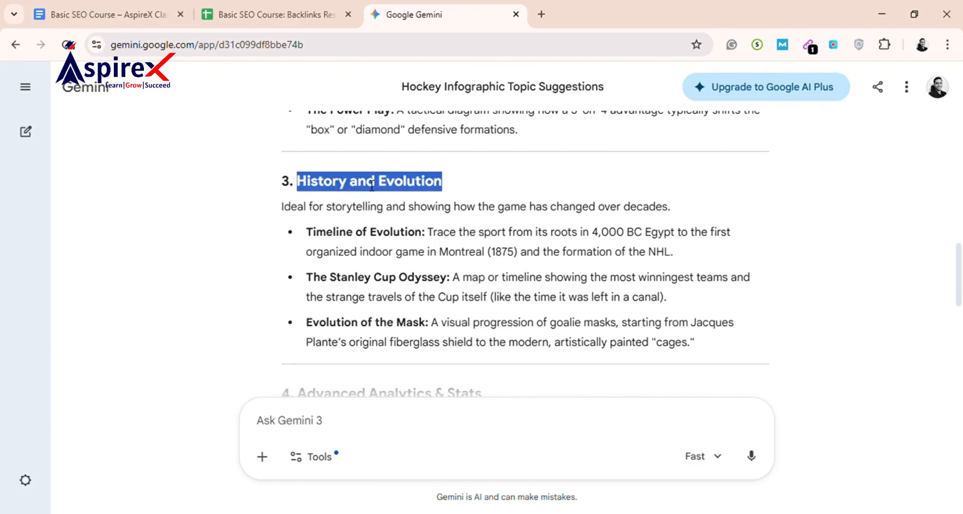
pyautogui.click(459, 187)
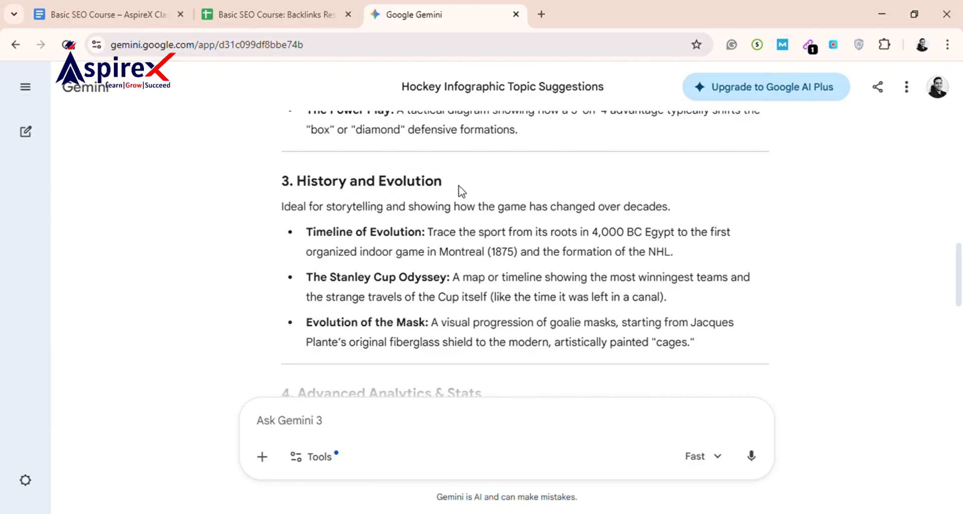
# - Open Canva's templates page in a new browser tab, keeping the Gemini topic suggestions open
pyautogui.click(539, 7)
pyautogui.click(486, 4)
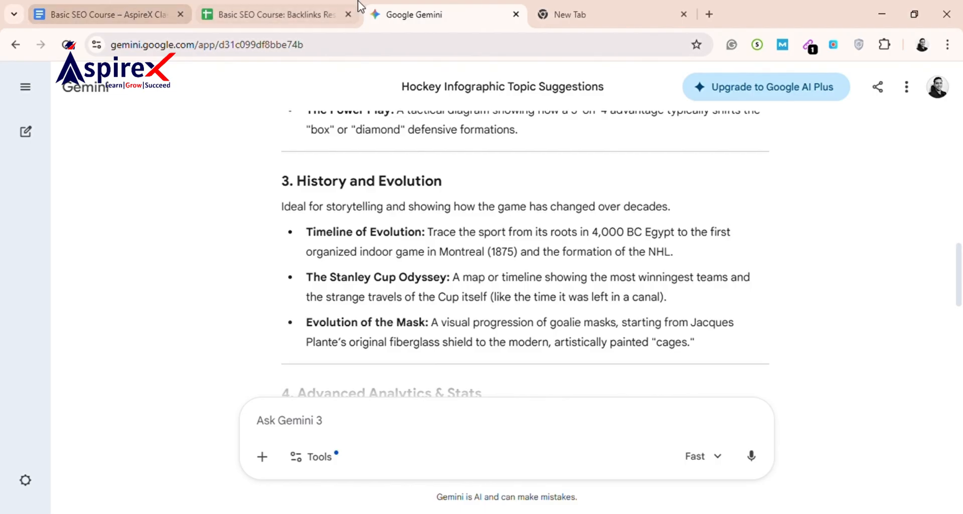
pyautogui.click(549, 1)
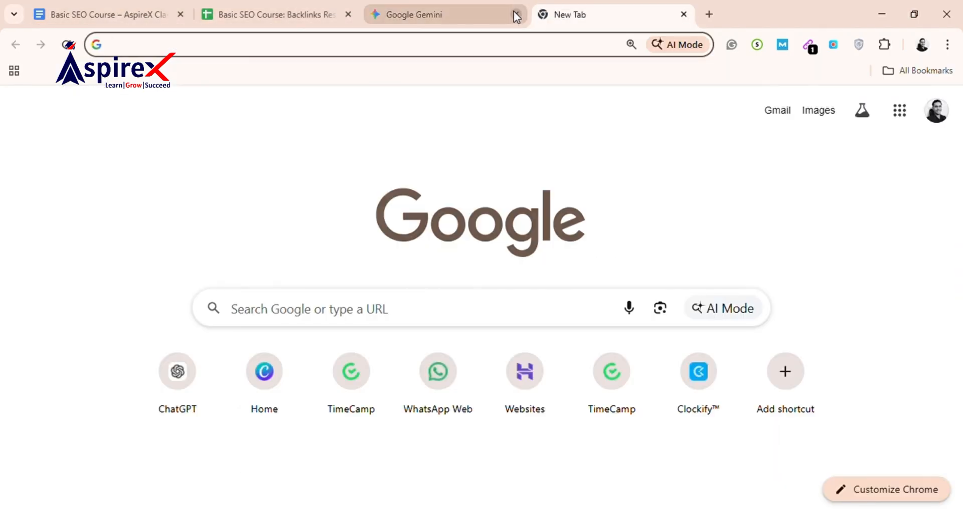
pyautogui.click(458, 7)
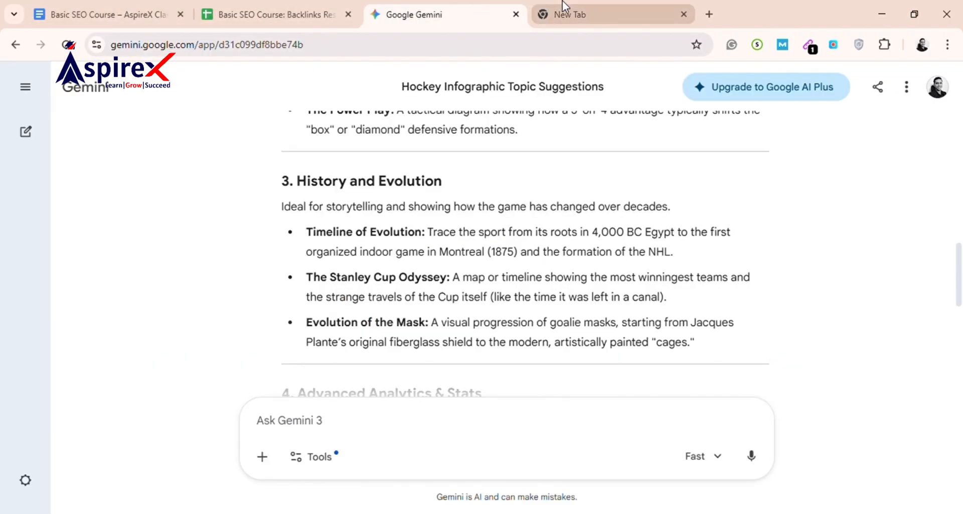
pyautogui.click(554, 6)
pyautogui.click(478, 8)
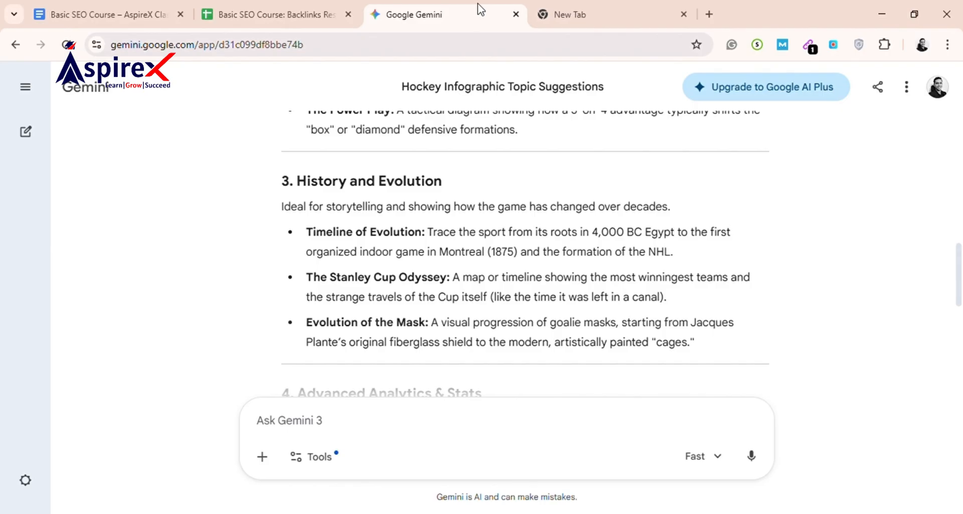
pyautogui.click(565, 2)
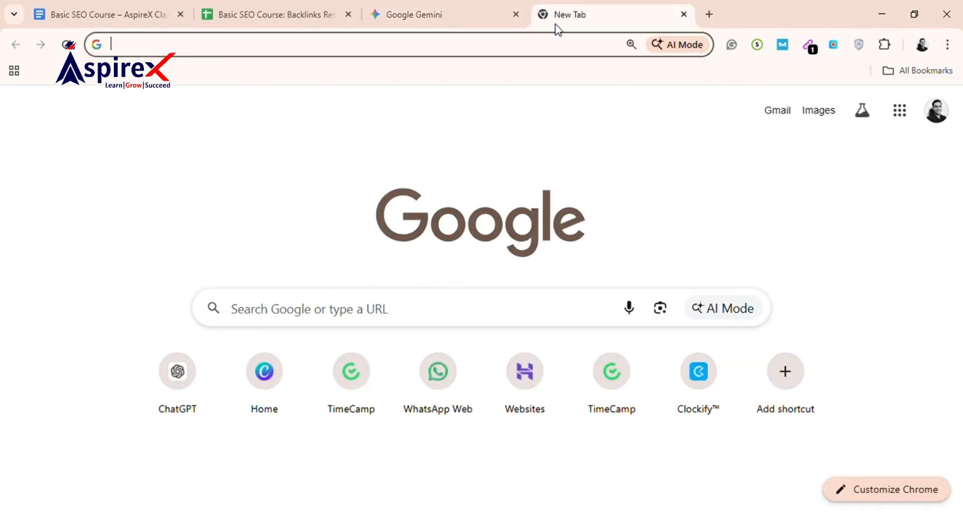
pyautogui.write('canva')
pyautogui.press('Return')
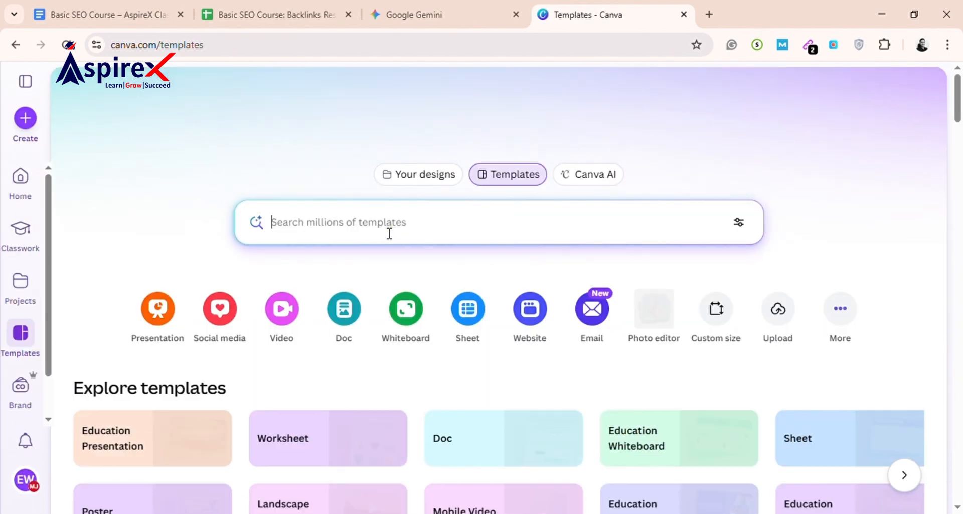
# - Search the Canva template library for "infographic"
pyautogui.click(401, 236)
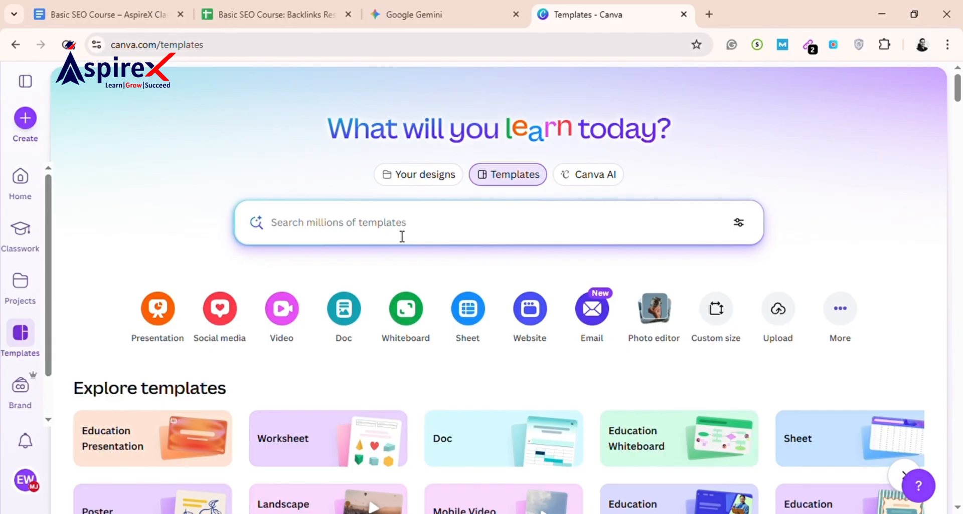
pyautogui.write('inf')
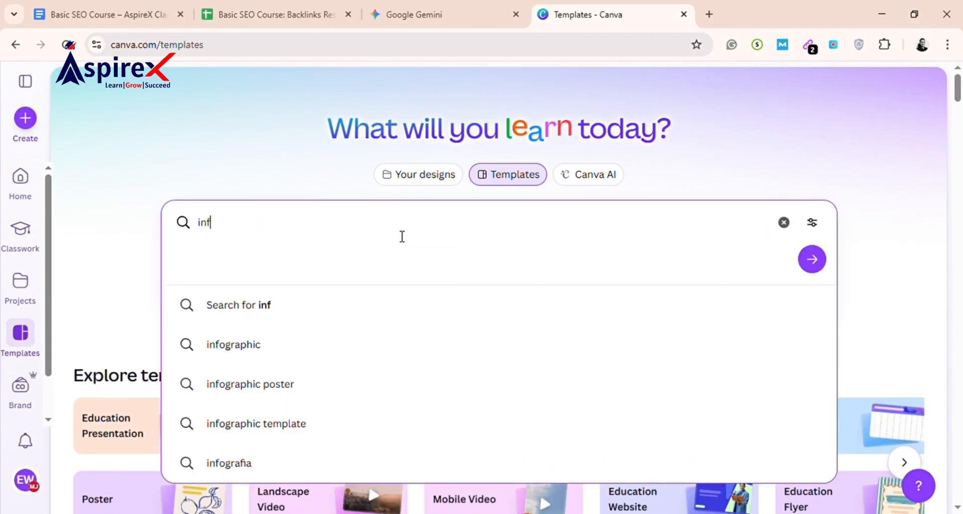
pyautogui.write('org')
pyautogui.press('BackSpace')
pyautogui.press('BackSpace')
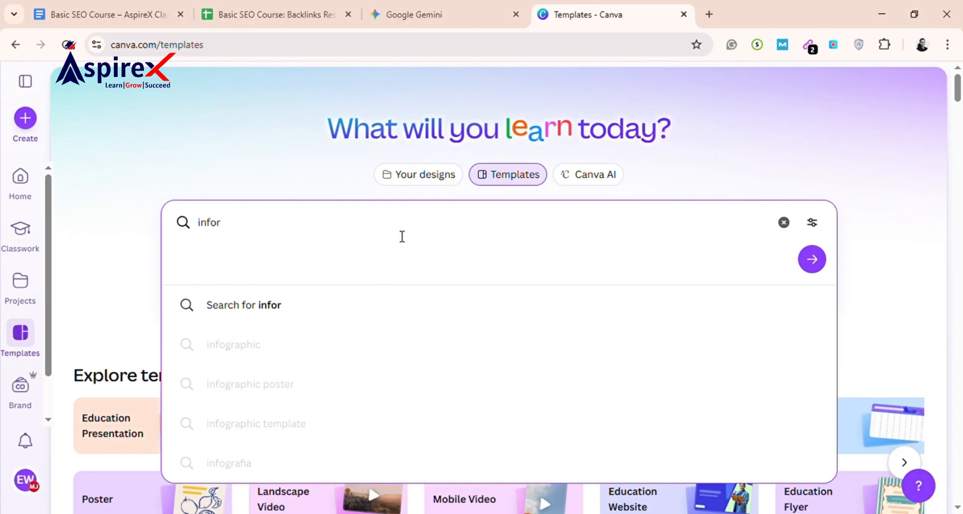
pyautogui.write('graphic')
pyautogui.press('Return')
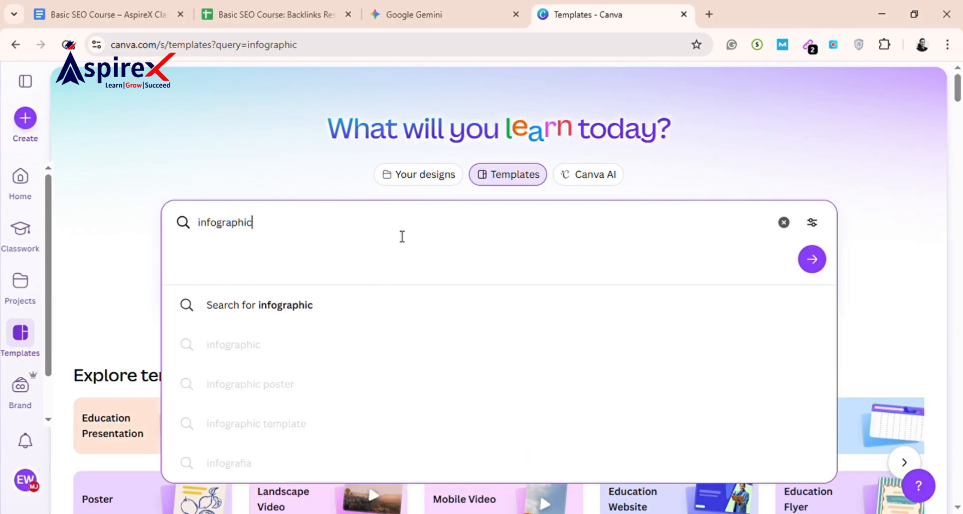
# - Browse the infographic template results for a layout suited to the hockey topic
pyautogui.scroll(-4, 402, 237)
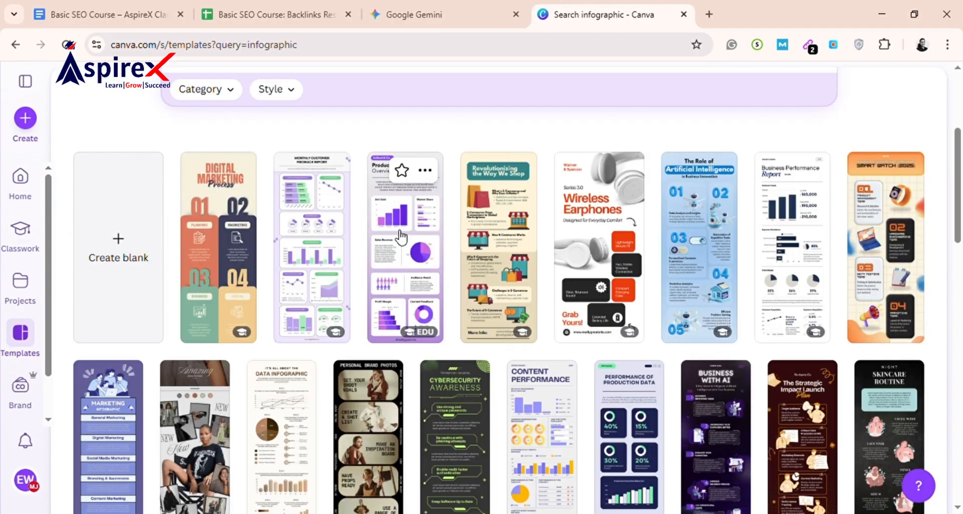
pyautogui.scroll(-4, 401, 236)
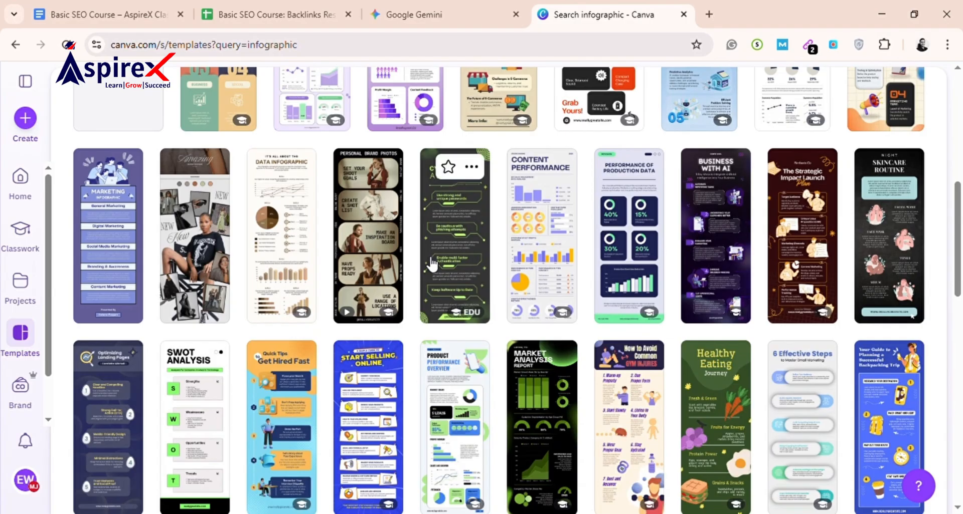
pyautogui.scroll(-4, 507, 329)
pyautogui.scroll(-4, 505, 330)
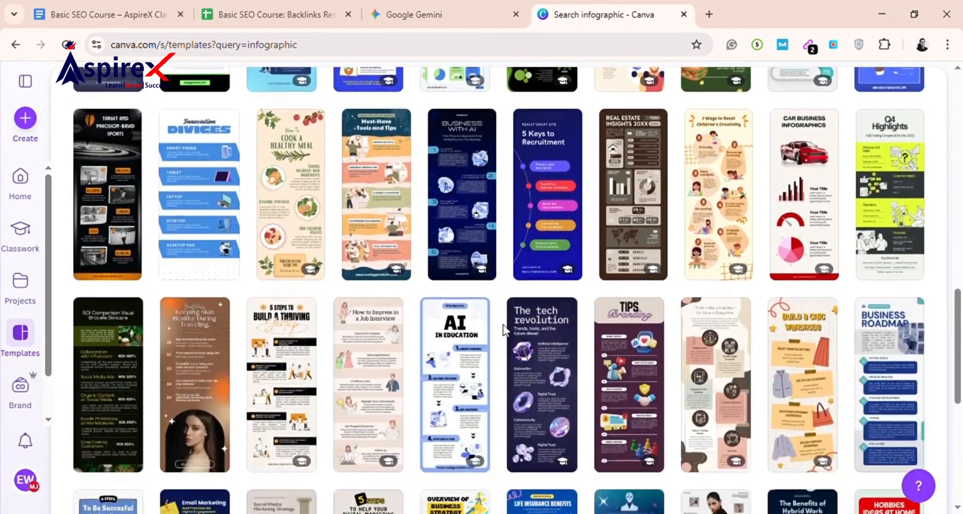
pyautogui.moveTo(564, 399)
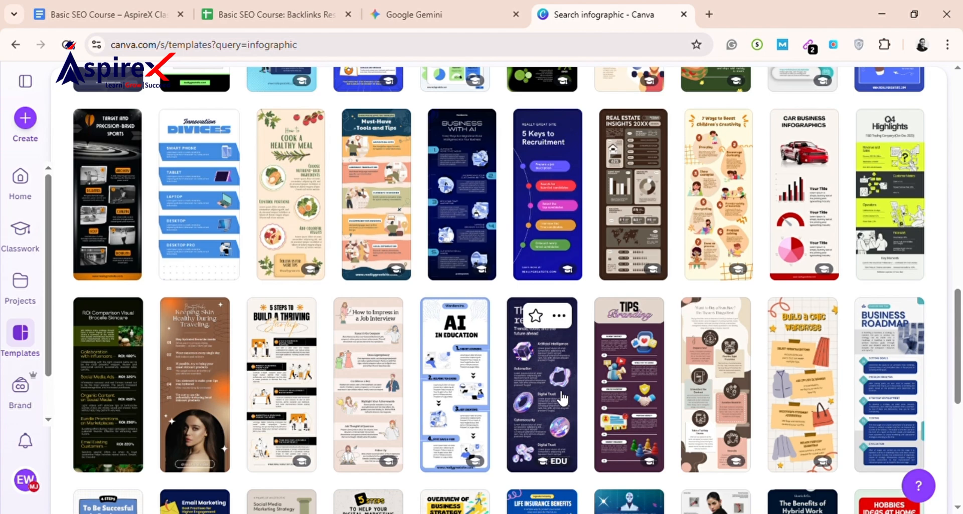
pyautogui.scroll(-4, 590, 360)
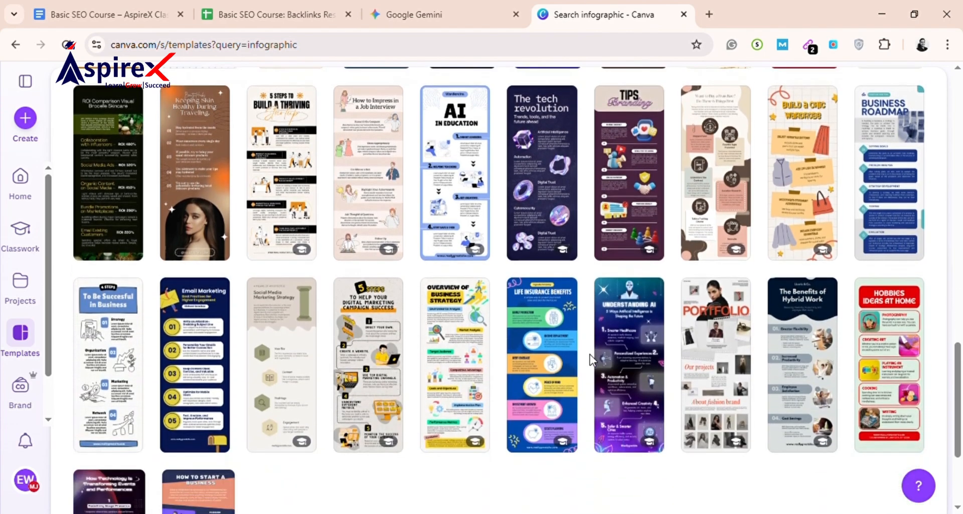
pyautogui.scroll(-3, 591, 360)
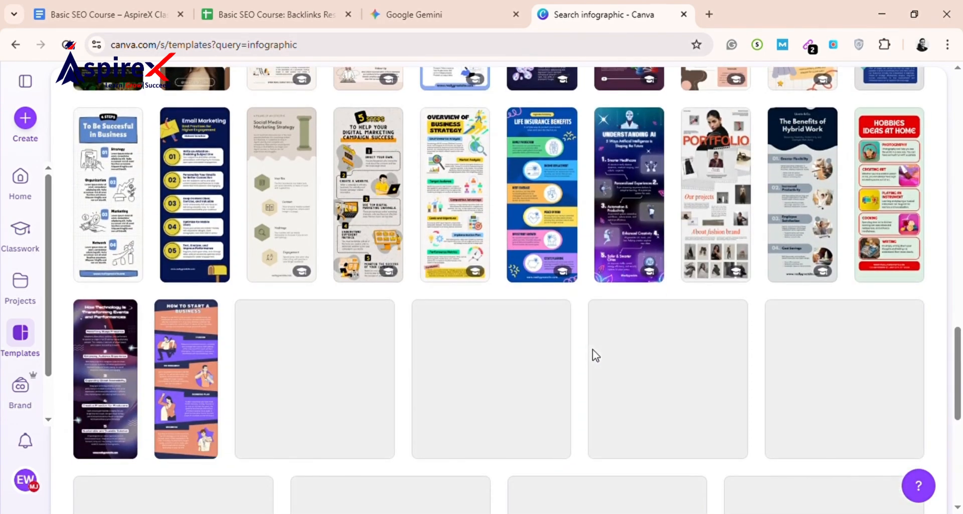
pyautogui.scroll(2, 592, 351)
pyautogui.scroll(12, 592, 350)
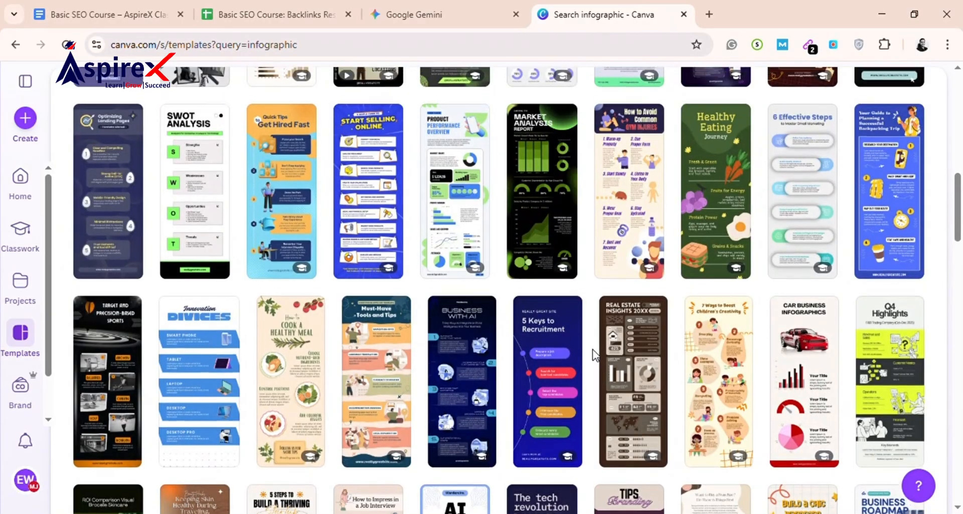
pyautogui.scroll(8, 593, 351)
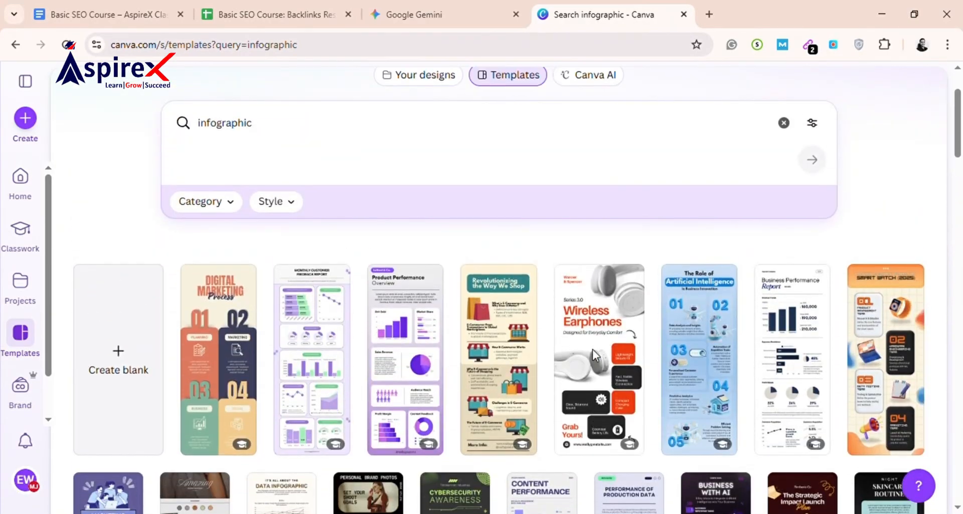
pyautogui.scroll(-4, 593, 351)
pyautogui.scroll(-15, 597, 356)
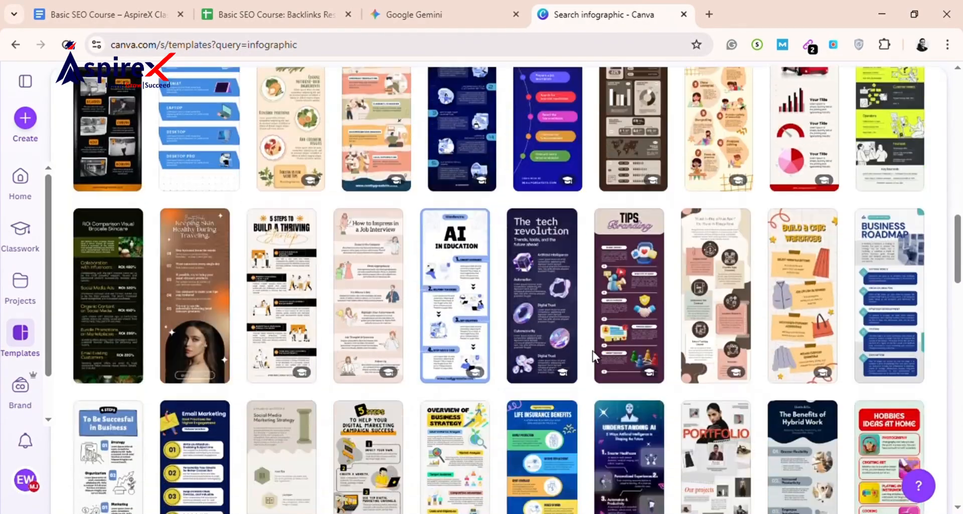
pyautogui.scroll(1, 873, 226)
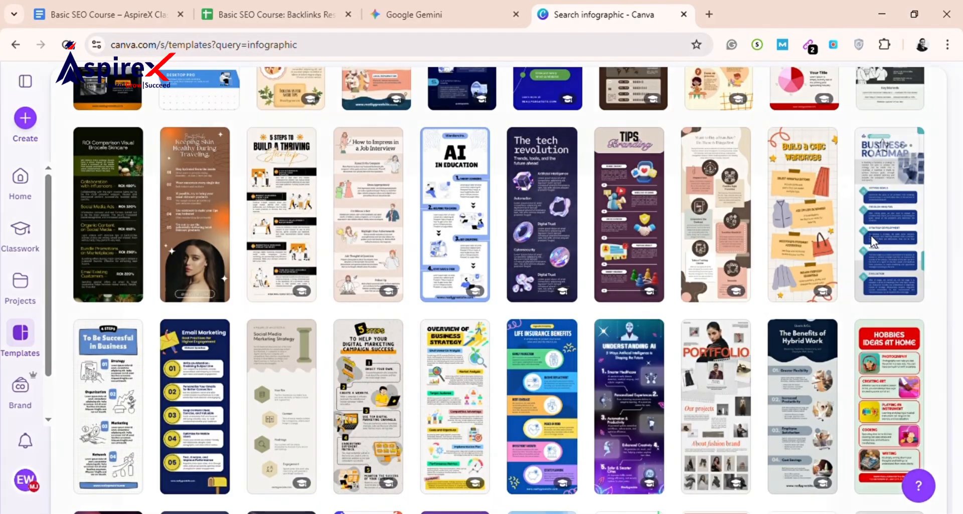
# - Open the "White Blue Professional Business Roadmap Infographic" template for customizing and close the template search page
pyautogui.click(646, 247)
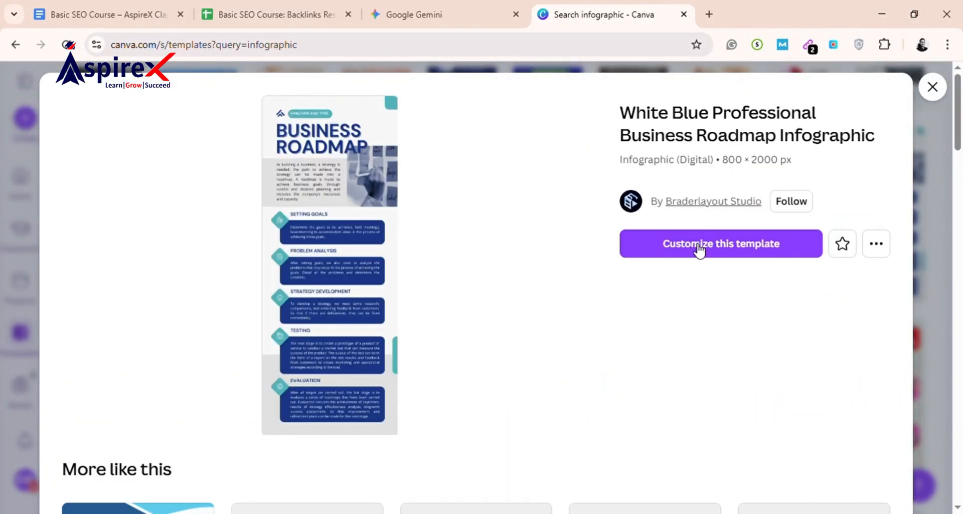
pyautogui.click(698, 249)
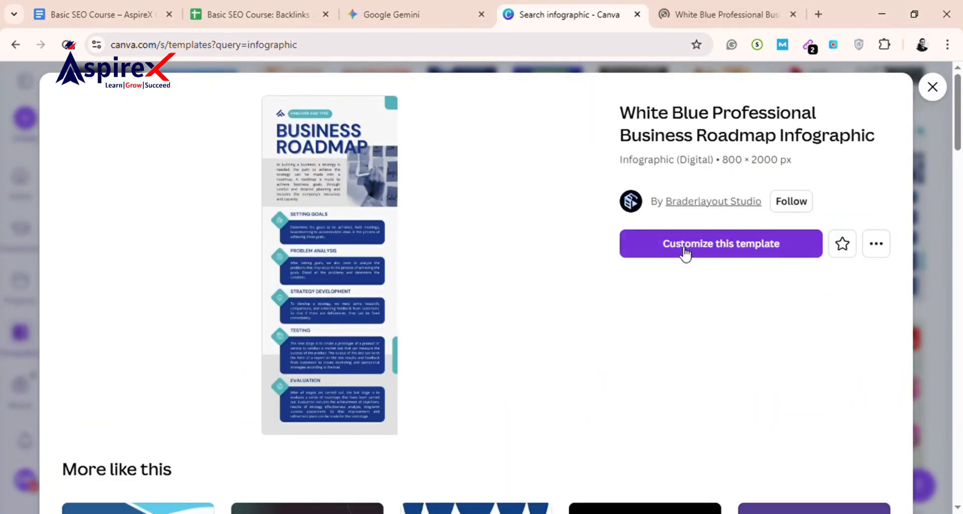
pyautogui.click(714, 11)
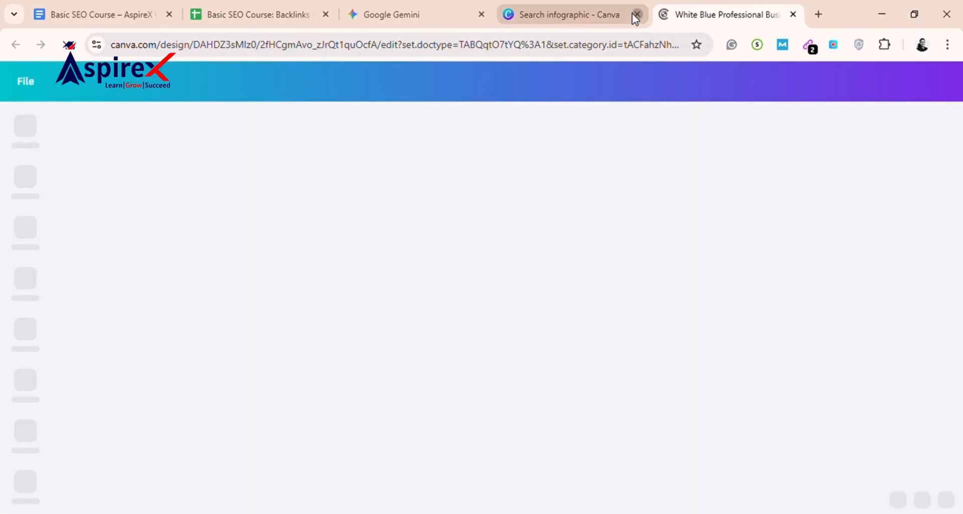
pyautogui.click(636, 14)
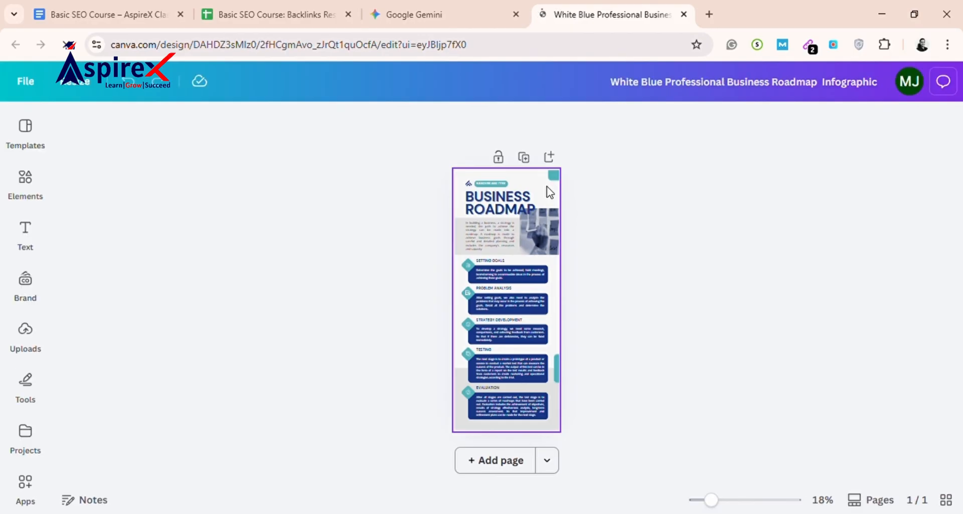
pyautogui.scroll(2, 550, 192)
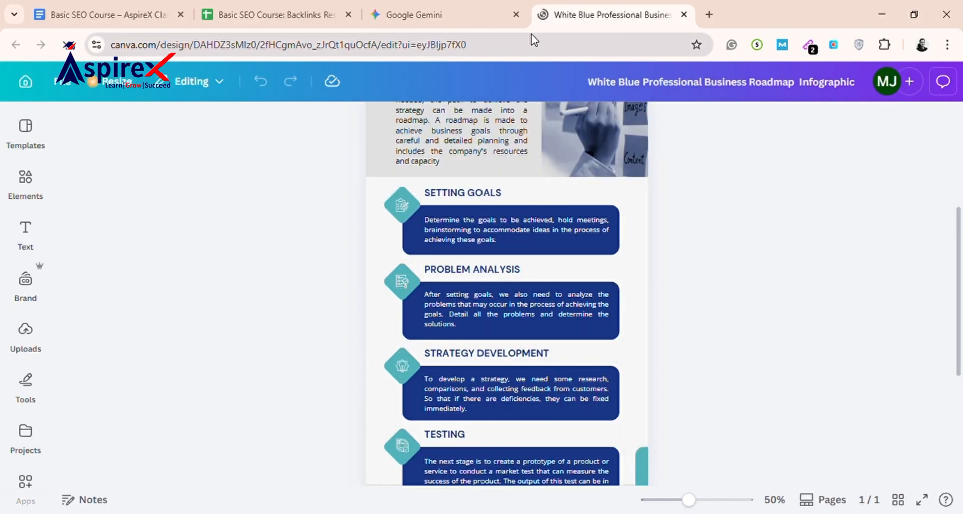
pyautogui.scroll(3, 483, 206)
pyautogui.scroll(2, 483, 206)
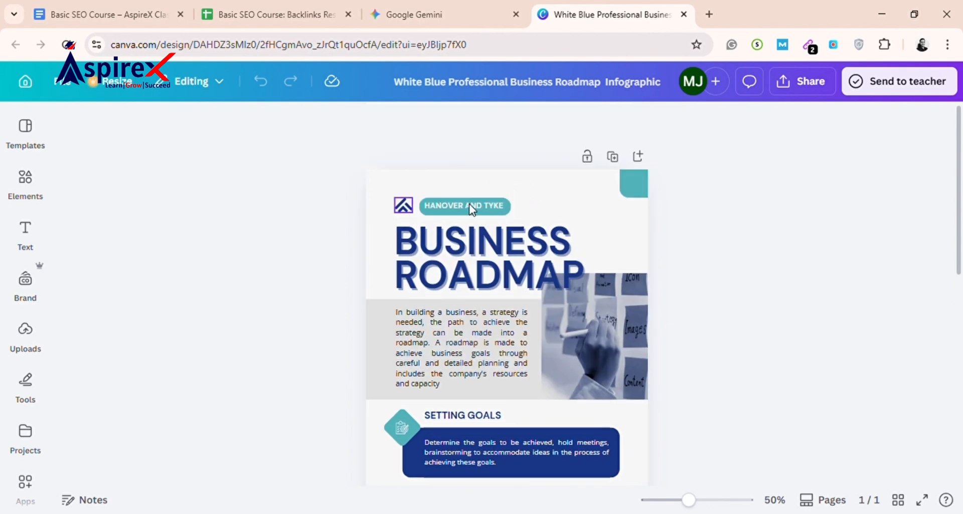
pyautogui.click(469, 204)
pyautogui.click(470, 205)
pyautogui.click(470, 204)
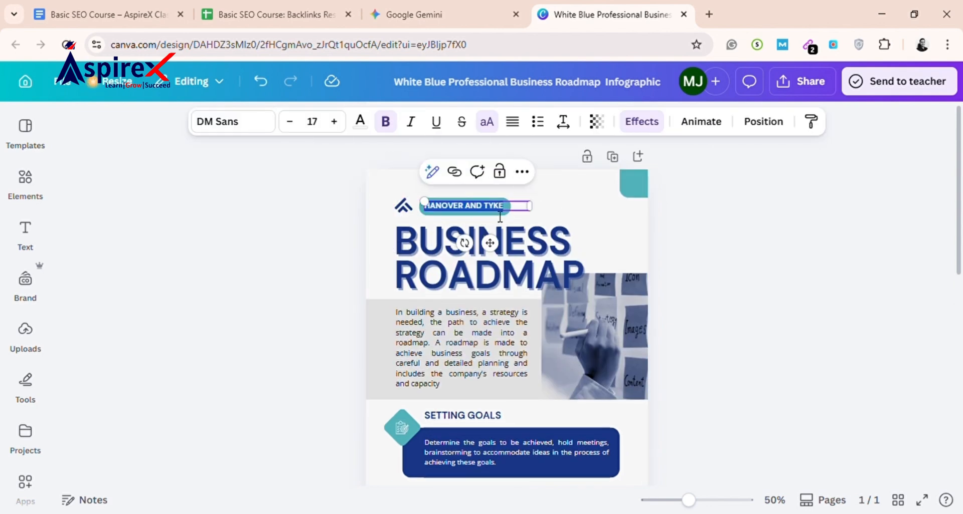
pyautogui.press('Escape')
pyautogui.click(285, 207)
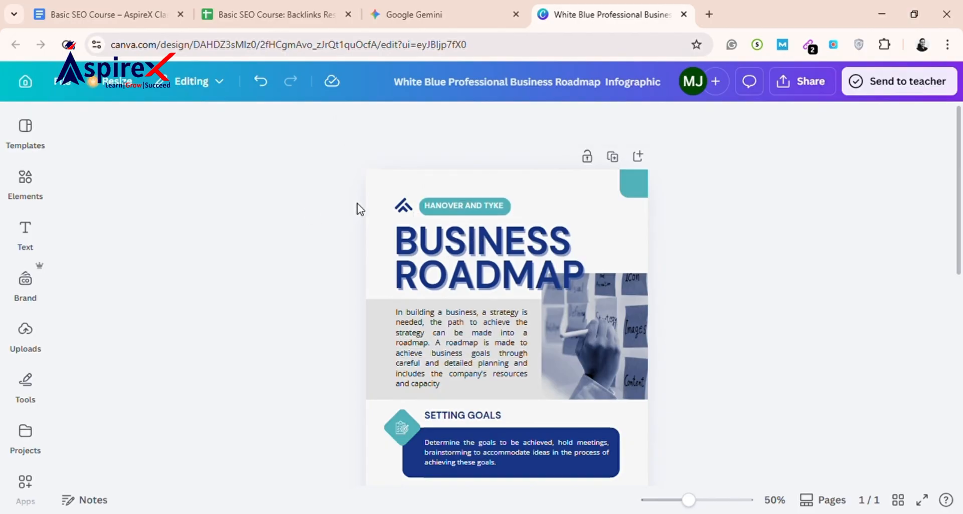
# - Delete the logo icon, the "HANOVER AND TYKE" text and its teal background shape above the title
pyautogui.click(405, 207)
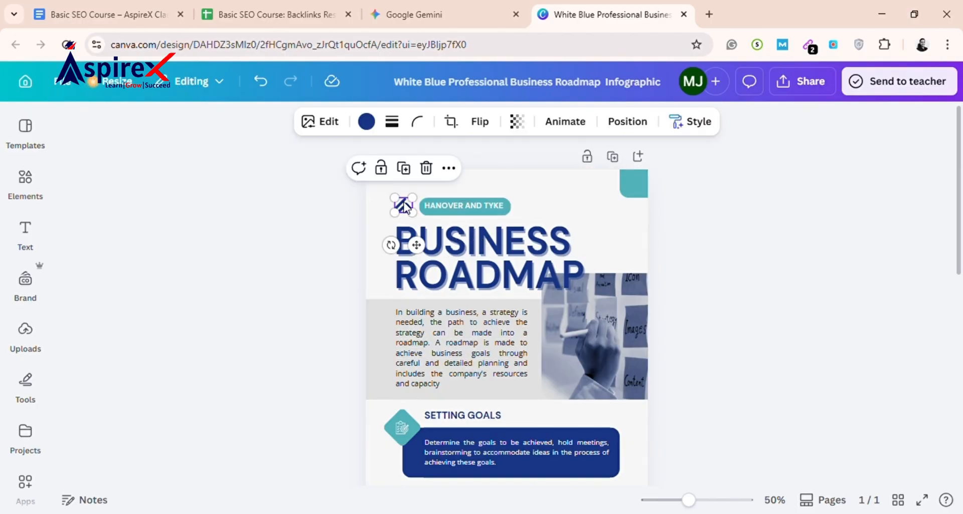
pyautogui.click(427, 168)
pyautogui.click(459, 208)
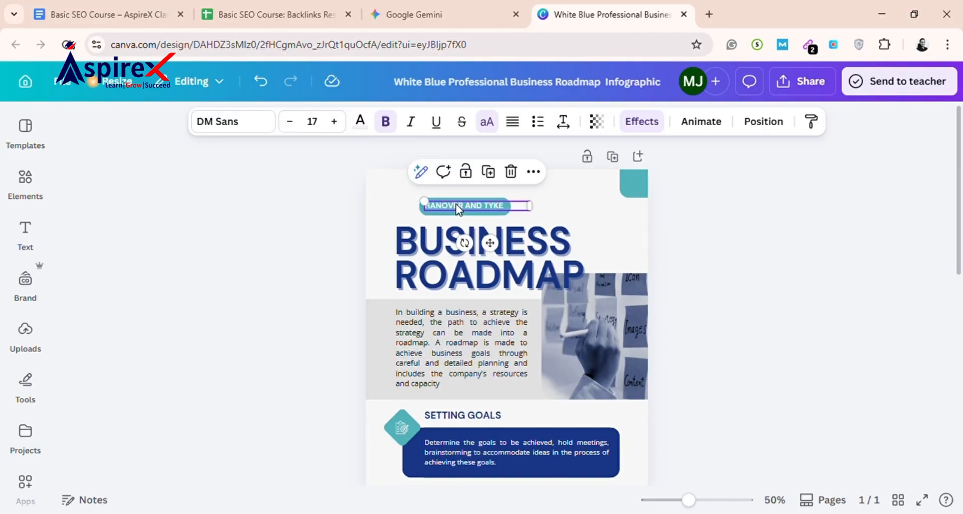
pyautogui.click(509, 172)
pyautogui.click(479, 207)
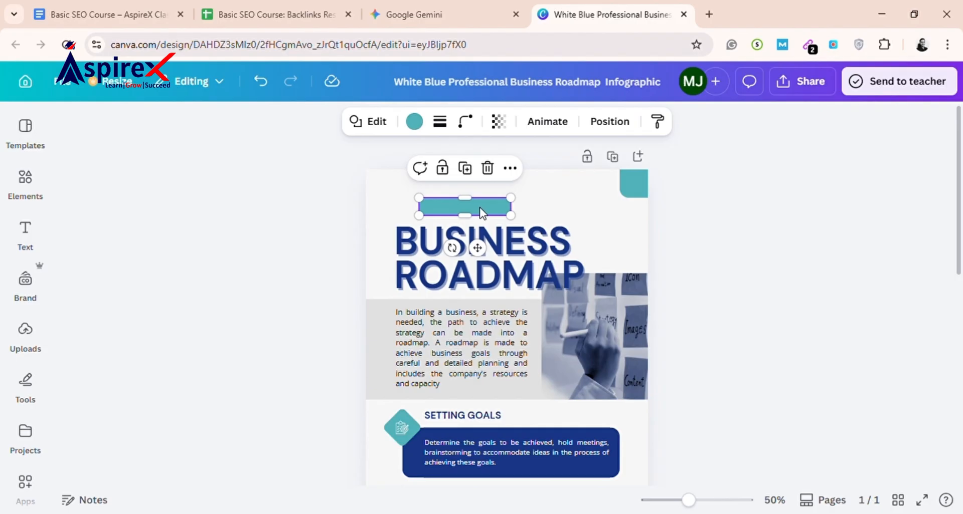
pyautogui.click(489, 166)
# - Replace the "BUSINESS ROADMAP" title with "HISTORY AND EVOLUTION OF HOCKEY", taking the topic name from the Gemini suggestions
pyautogui.scroll(-2, 354, 213)
pyautogui.click(462, 188)
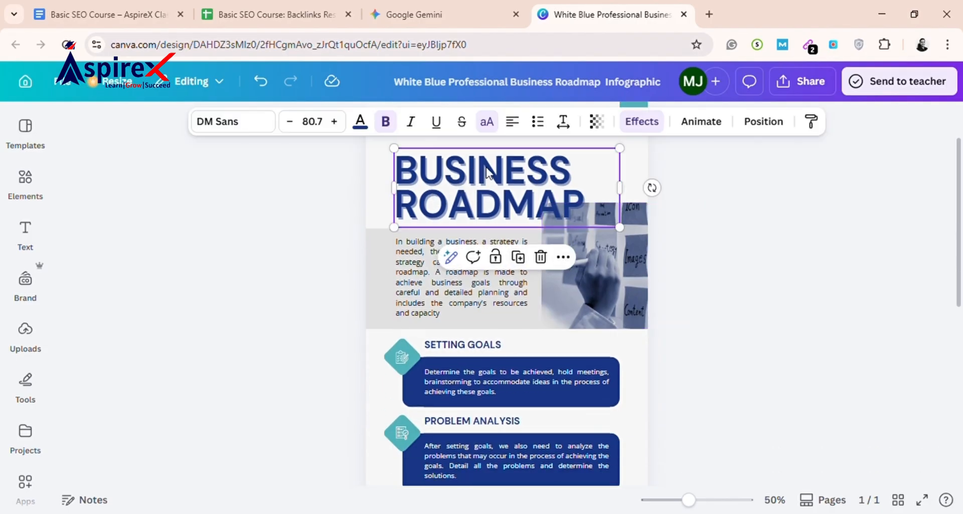
pyautogui.click(468, 2)
pyautogui.moveTo(444, 190); pyautogui.dragTo(296, 192)
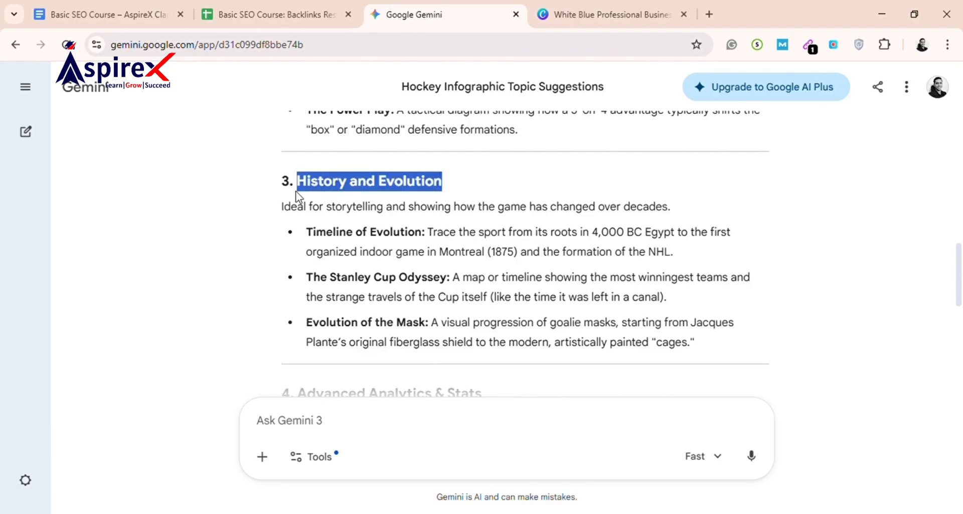
pyautogui.click(571, 2)
pyautogui.doubleClick(509, 204)
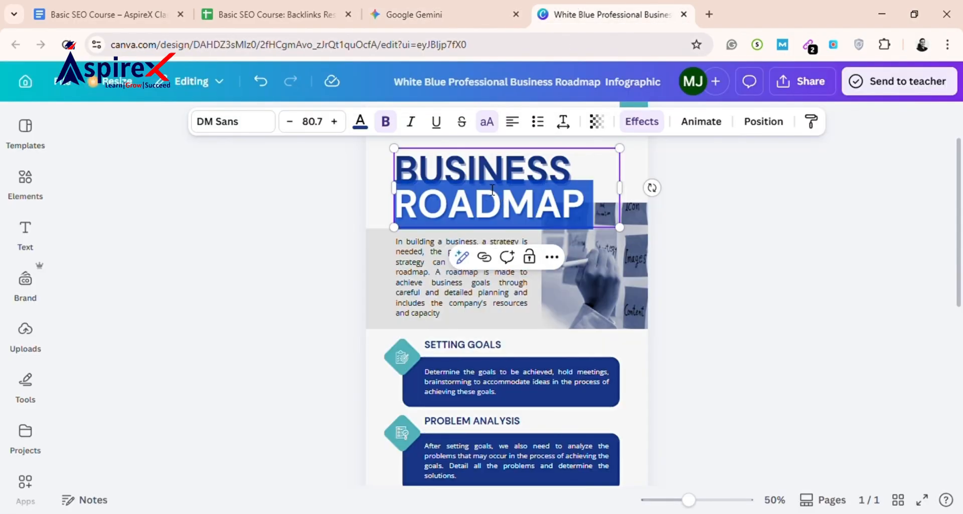
pyautogui.tripleClick(493, 190)
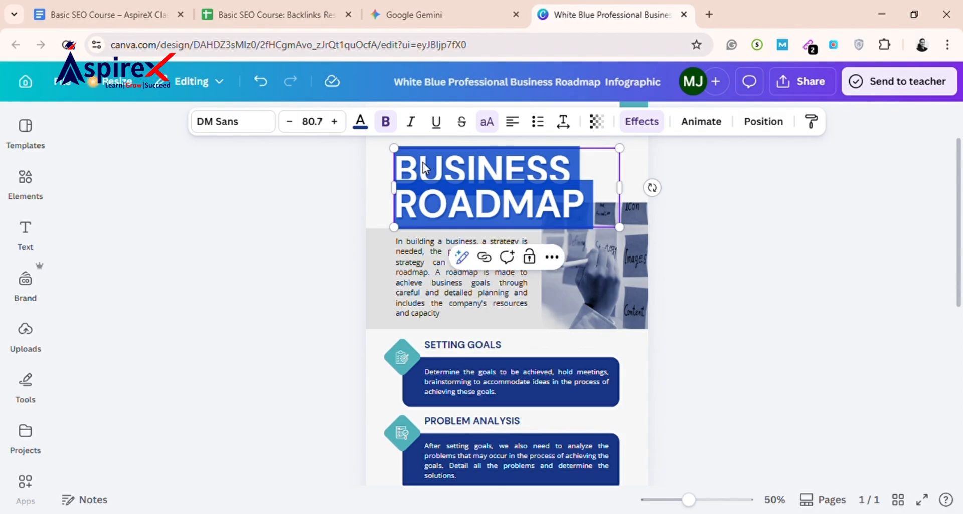
pyautogui.write('HISTORY AND EVOLUTION')
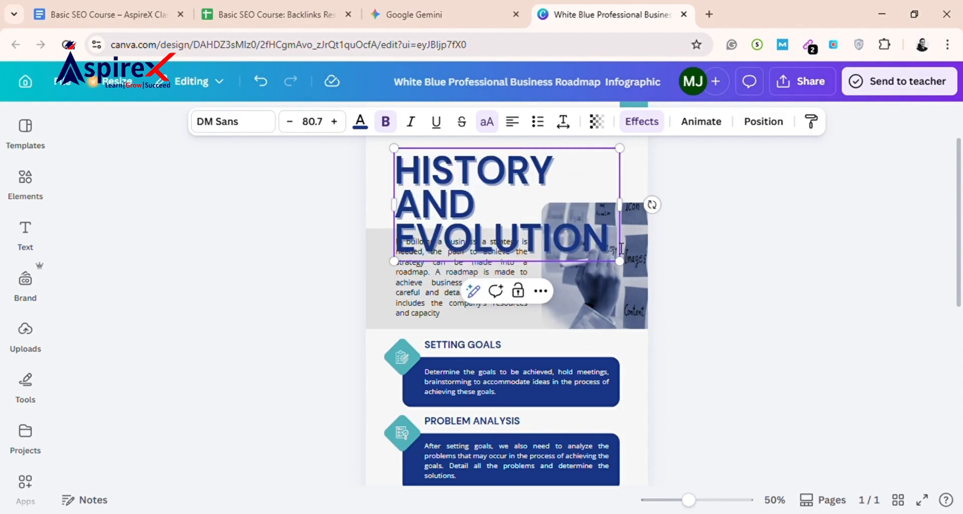
pyautogui.write('OF HOCKEY')
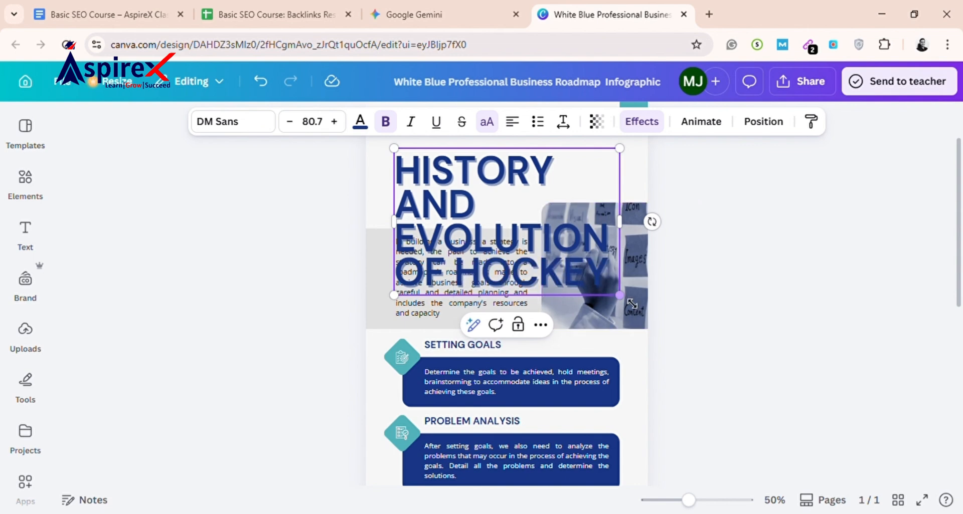
# - Shrink the title to font size 48.7, widen its box so it wraps on three lines, and move it slightly down
pyautogui.moveTo(592, 270); pyautogui.dragTo(530, 237)
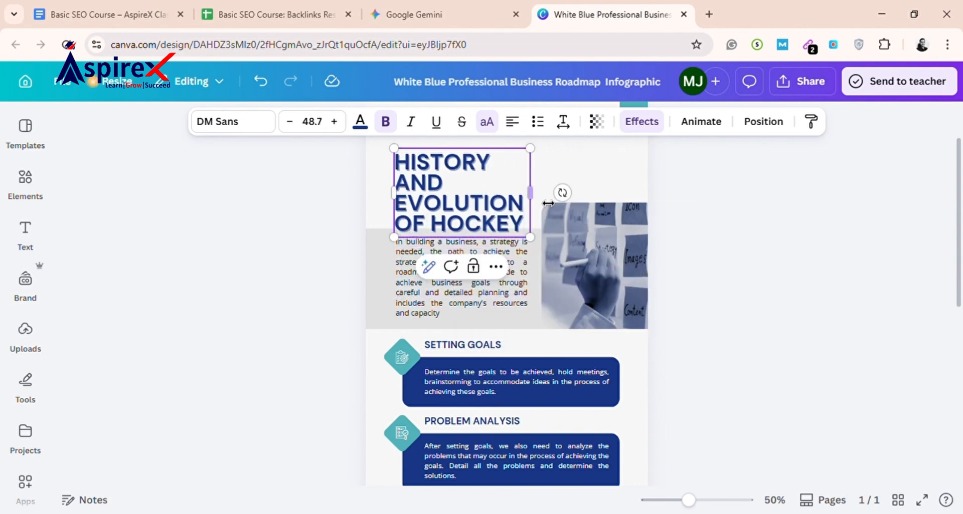
pyautogui.moveTo(549, 202)
pyautogui.mouseDown()
pyautogui.moveTo(569, 195)
pyautogui.moveTo(546, 185)
pyautogui.moveTo(556, 189)
pyautogui.mouseUp()
pyautogui.click(742, 178)
pyautogui.scroll(2, 552, 225)
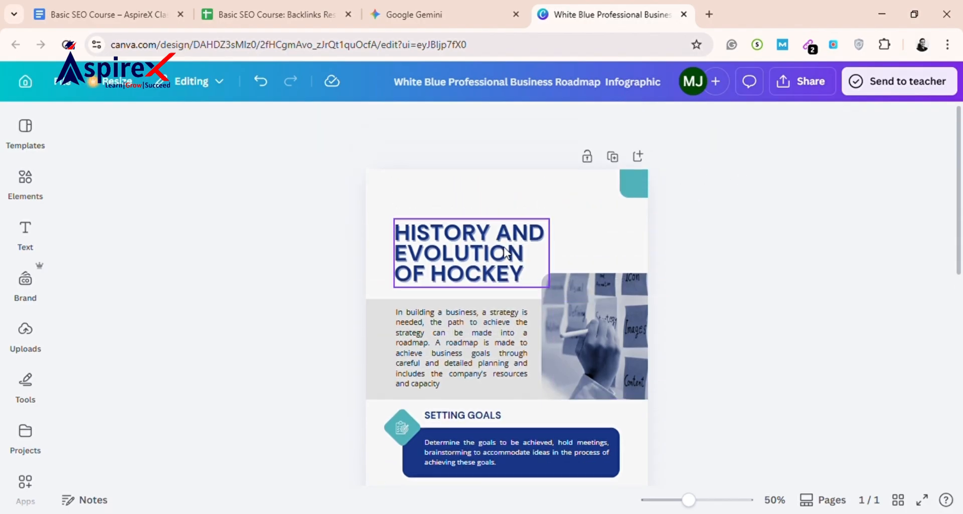
pyautogui.moveTo(508, 252); pyautogui.dragTo(512, 259)
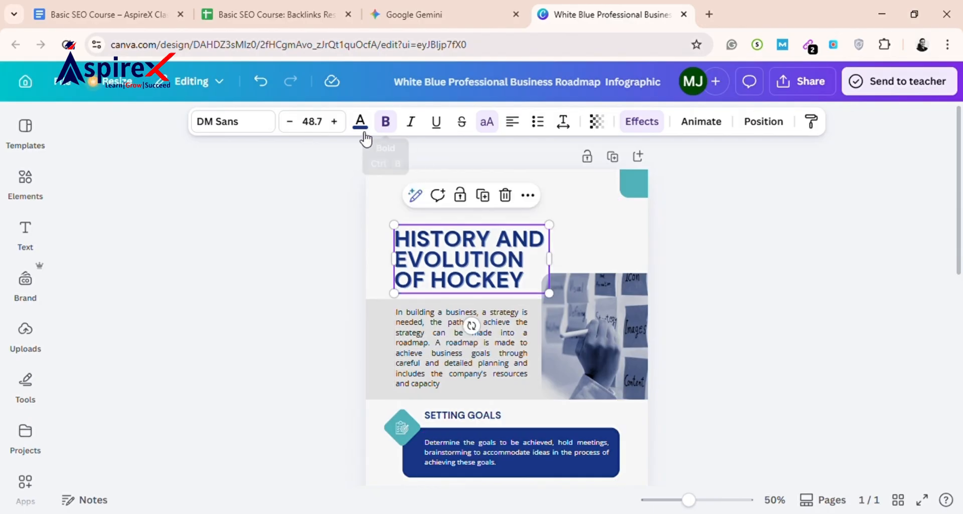
pyautogui.click(808, 303)
# - Replace the intro paragraph below the title with Gemini's sentence "Ideal for storytelling and showing how the game has changed over decades."
pyautogui.scroll(-2, 570, 274)
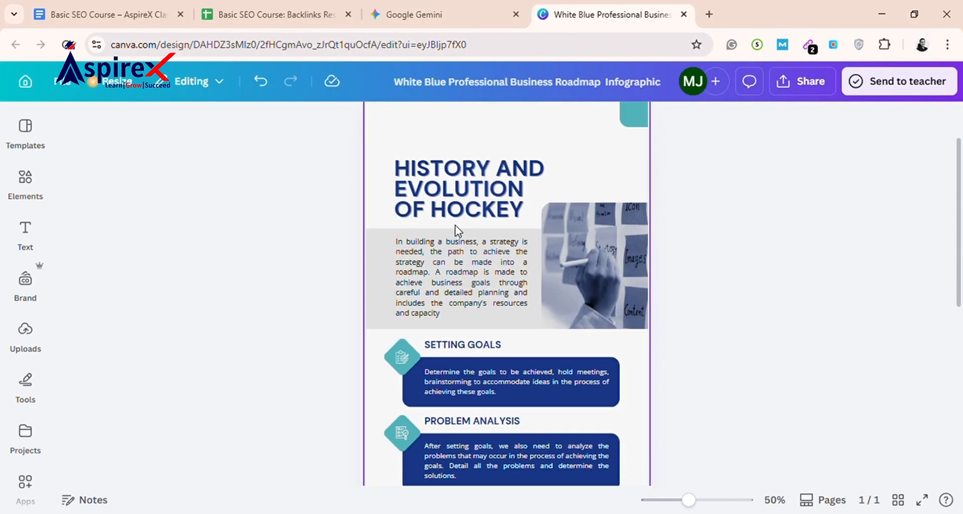
pyautogui.click(448, 261)
pyautogui.click(379, 4)
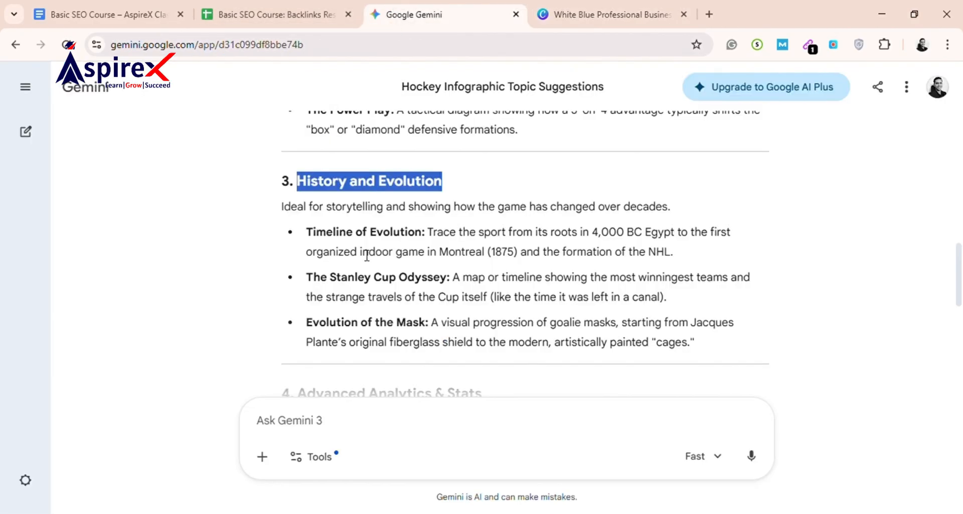
pyautogui.tripleClick(374, 213)
pyautogui.hotkey('ctrl', 'c')
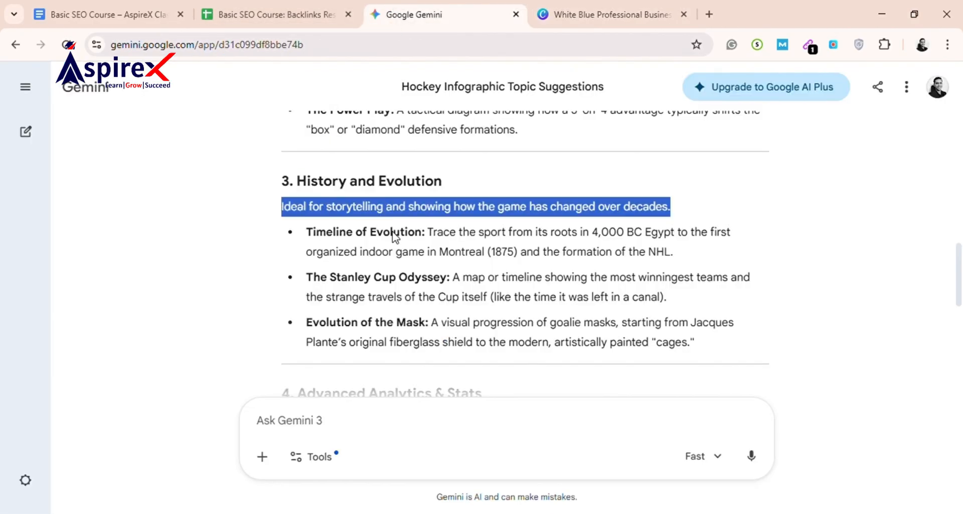
pyautogui.click(544, 20)
pyautogui.doubleClick(431, 262)
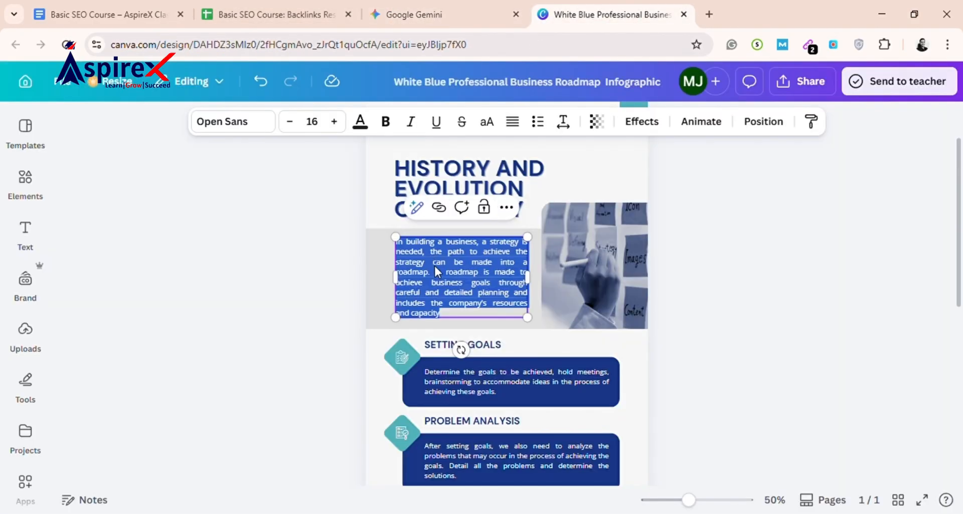
pyautogui.hotkey('ctrl', 'v')
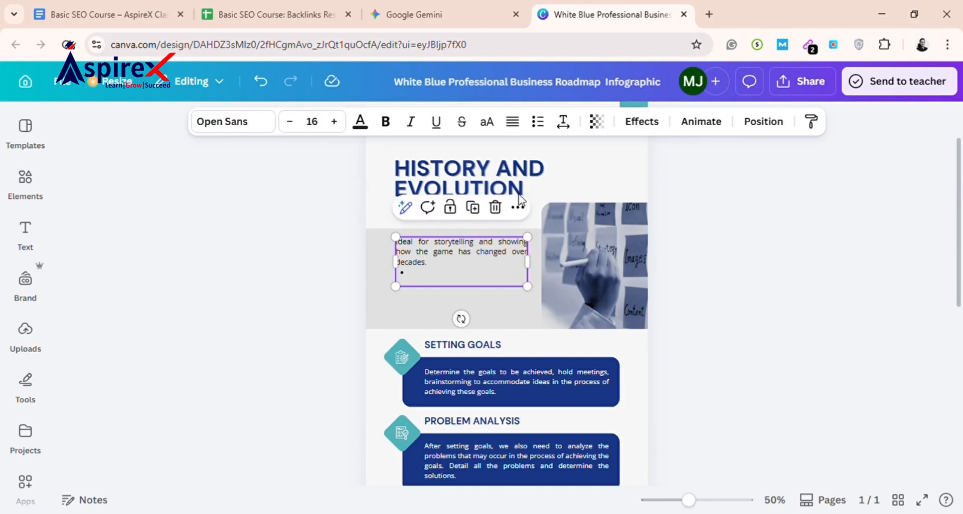
# - Remove the empty bullet from the intro paragraph and move the paragraph slightly down inside the gray area
pyautogui.click(443, 279)
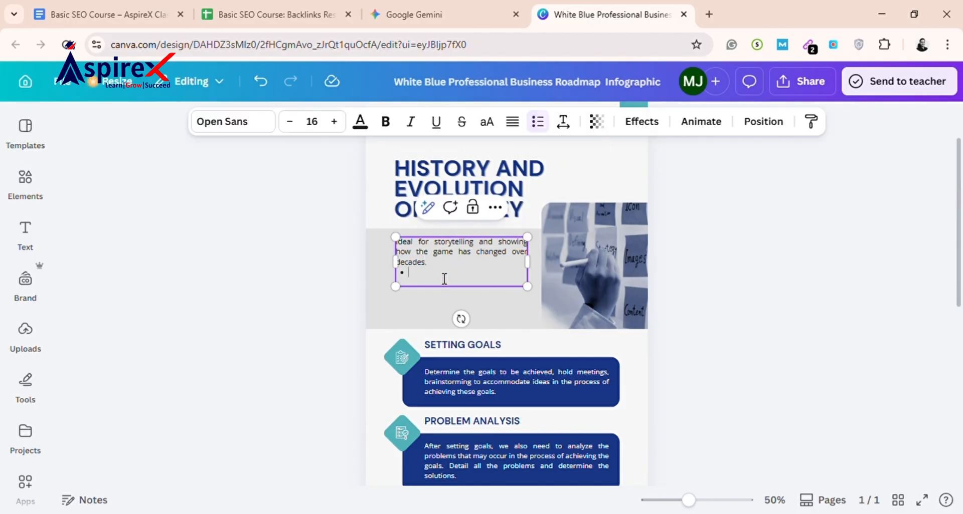
pyautogui.press('BackSpace')
pyautogui.press('BackSpace')
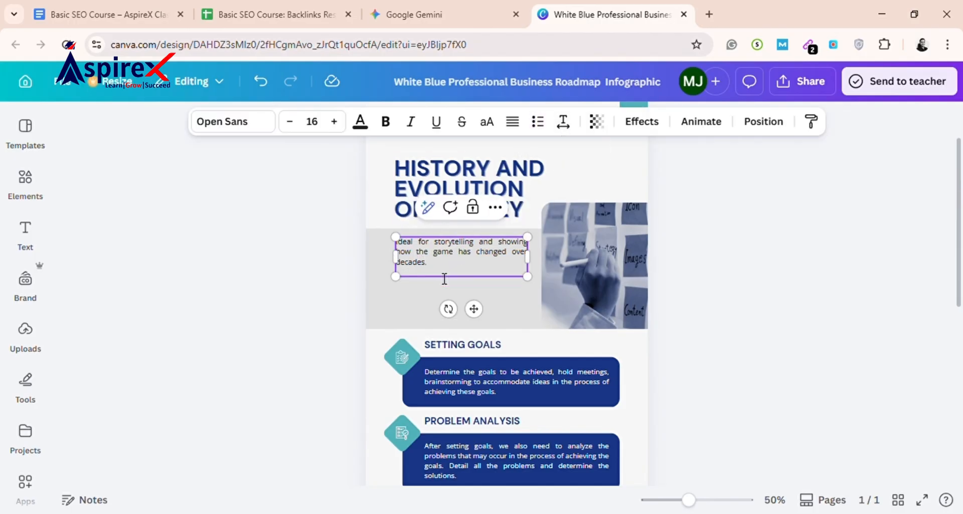
pyautogui.moveTo(441, 250); pyautogui.dragTo(445, 273)
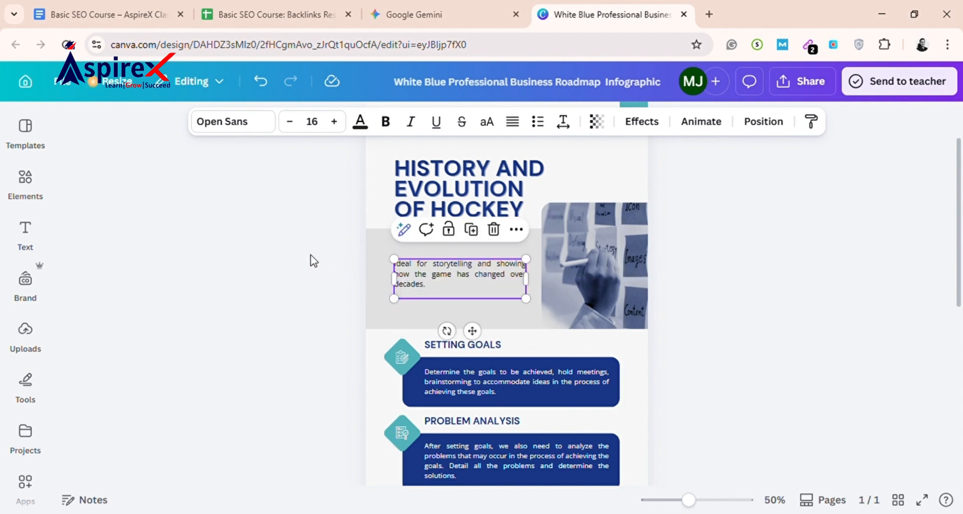
pyautogui.click(311, 231)
# - Replace the "SETTING GOALS" heading with Gemini's "TIMELINE OF EVOLUTION:" and widen its text box so it fits on one line
pyautogui.scroll(-3, 311, 231)
pyautogui.click(502, 10)
pyautogui.scroll(-1, 354, 252)
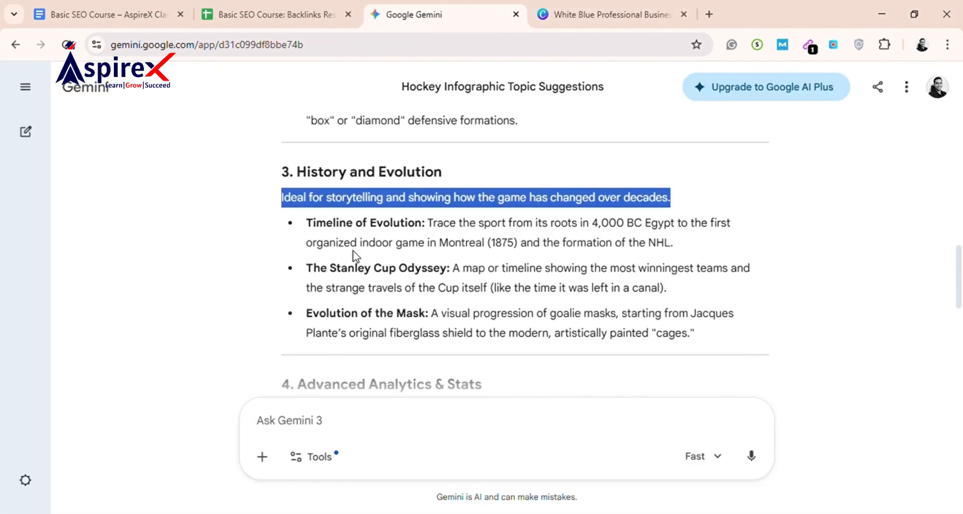
pyautogui.click(393, 199)
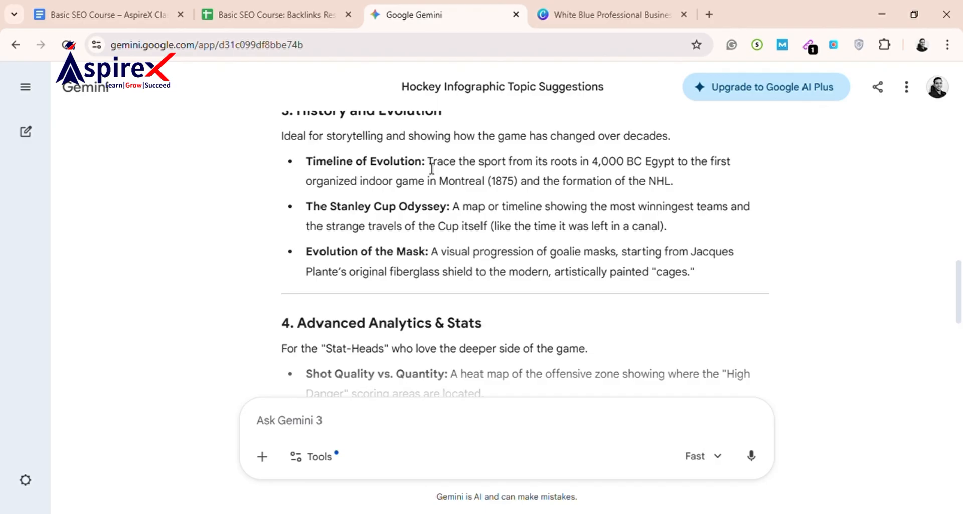
pyautogui.moveTo(427, 163); pyautogui.dragTo(293, 165)
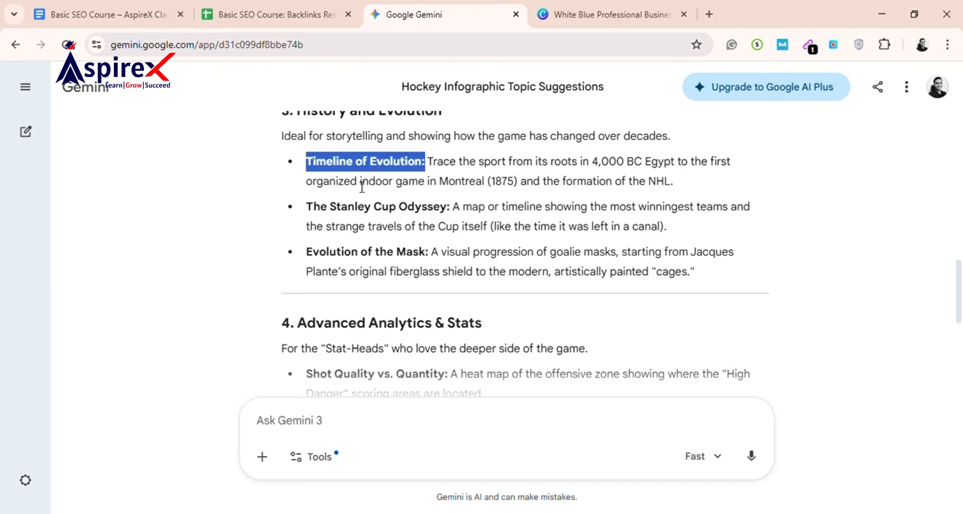
pyautogui.click(585, 11)
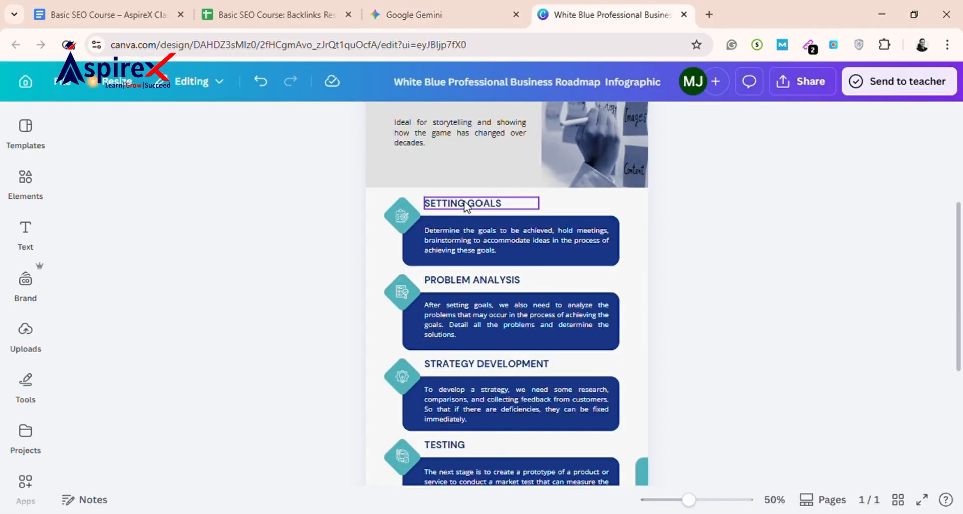
pyautogui.doubleClick(467, 205)
pyautogui.write('TIMELINE OF EVOLUTION:')
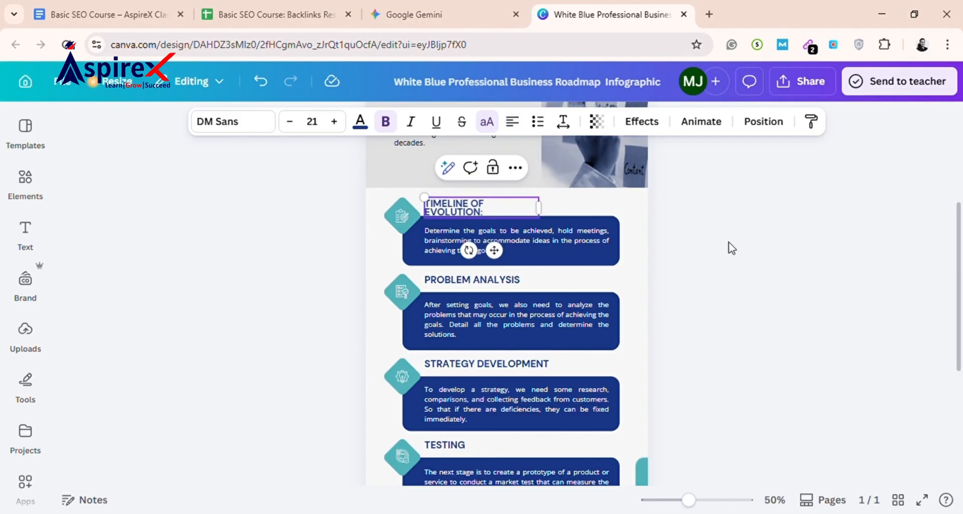
pyautogui.click(726, 245)
pyautogui.click(491, 203)
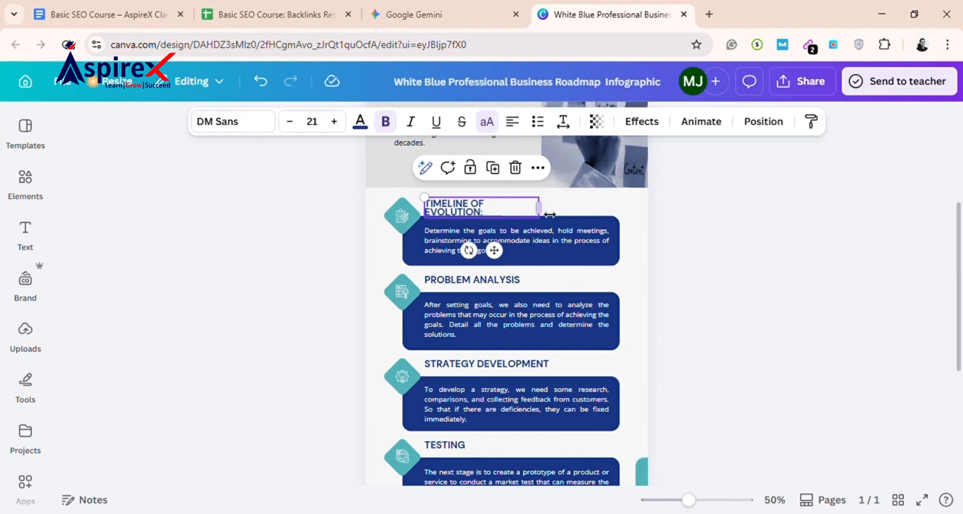
pyautogui.moveTo(574, 215); pyautogui.dragTo(600, 220)
pyautogui.click(705, 228)
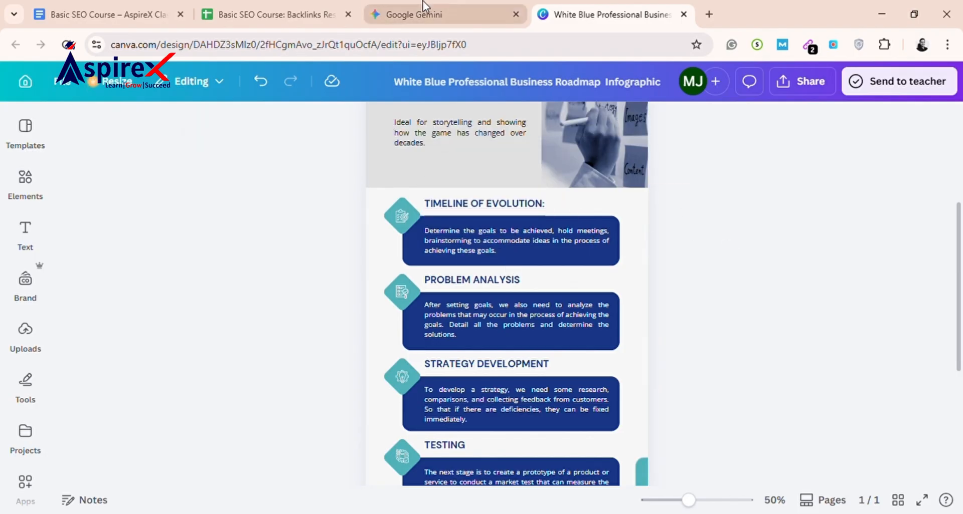
# - Replace the text under "TIMELINE OF EVOLUTION:" with Gemini's sentence tracing the sport from 4,000 BC Egypt to the formation of the NHL
pyautogui.click(423, 12)
pyautogui.click(474, 164)
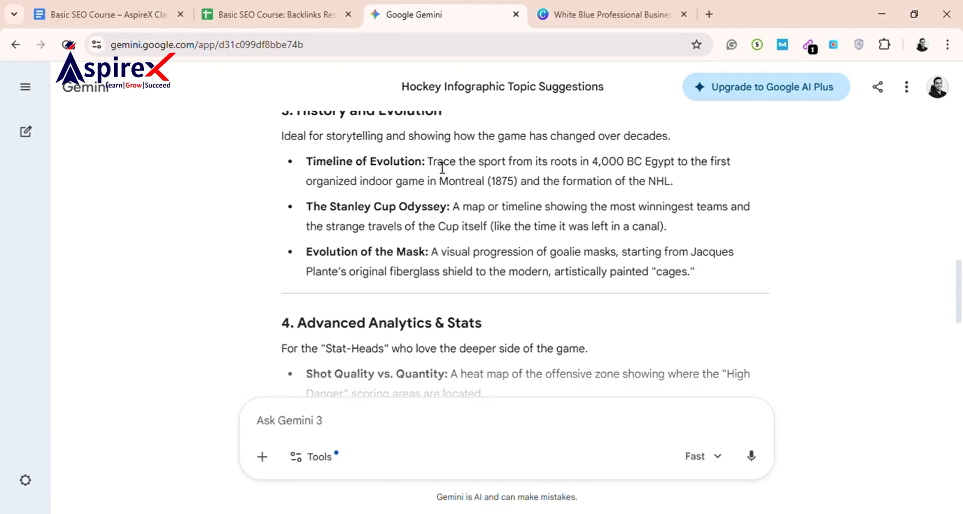
pyautogui.moveTo(428, 162); pyautogui.dragTo(708, 195)
pyautogui.hotkey('ctrl', 'c')
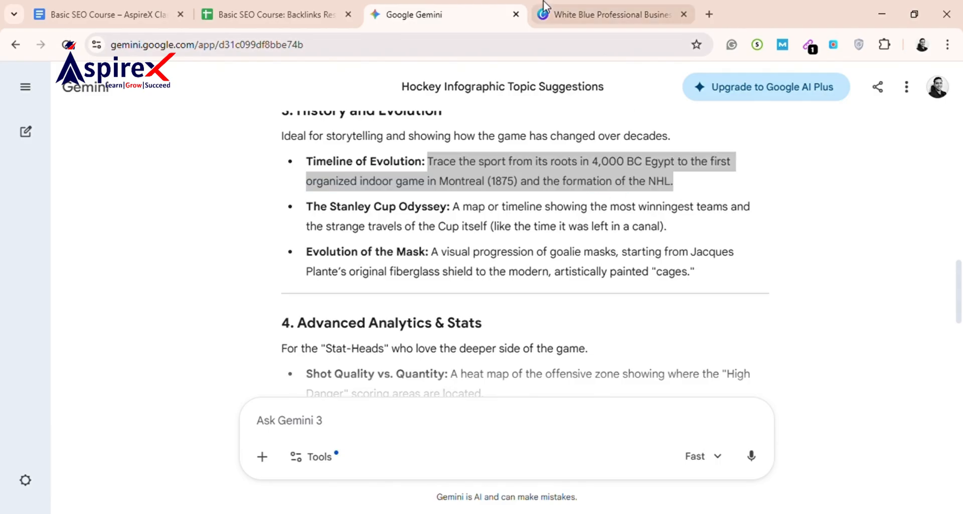
pyautogui.click(612, 14)
pyautogui.doubleClick(486, 233)
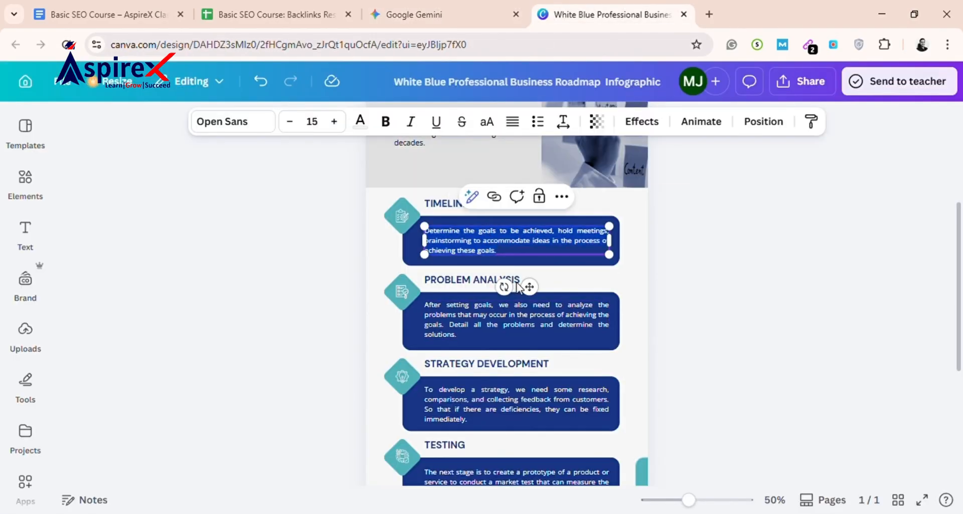
pyautogui.hotkey('ctrl', 'v')
pyautogui.click(747, 242)
# - Replace the "PROBLEM ANALYSIS" heading with Gemini's "THE STANLEY CUP ODYSSEY:" and widen its text box to one line
pyautogui.click(475, 6)
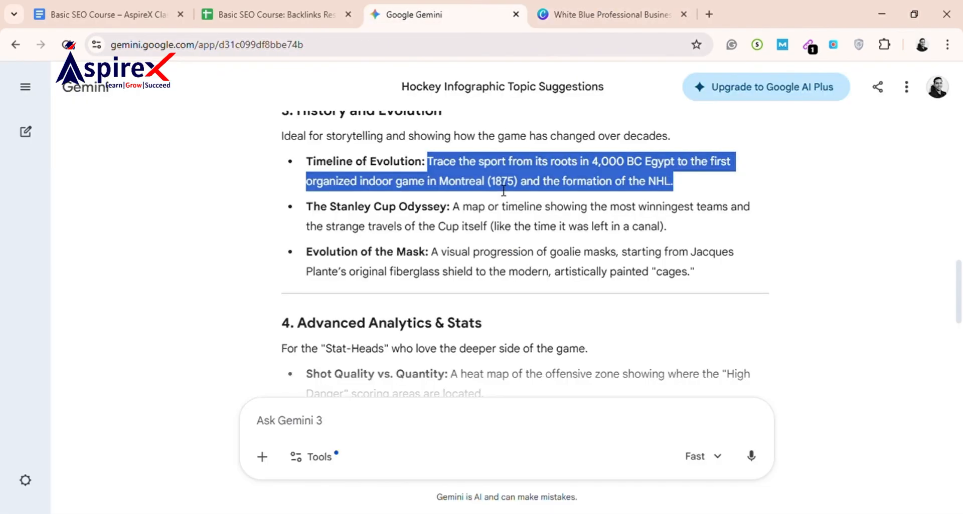
pyautogui.moveTo(455, 215); pyautogui.dragTo(293, 213)
pyautogui.click(607, 15)
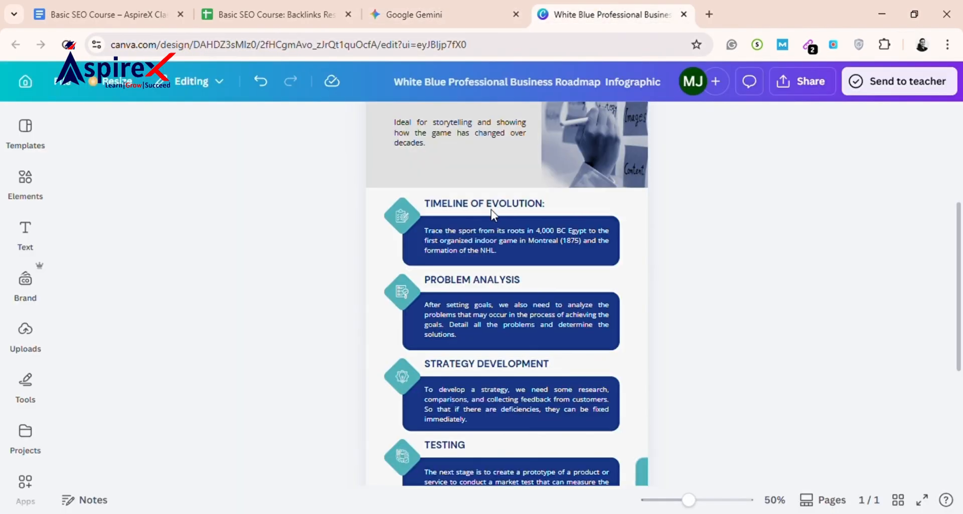
pyautogui.doubleClick(461, 281)
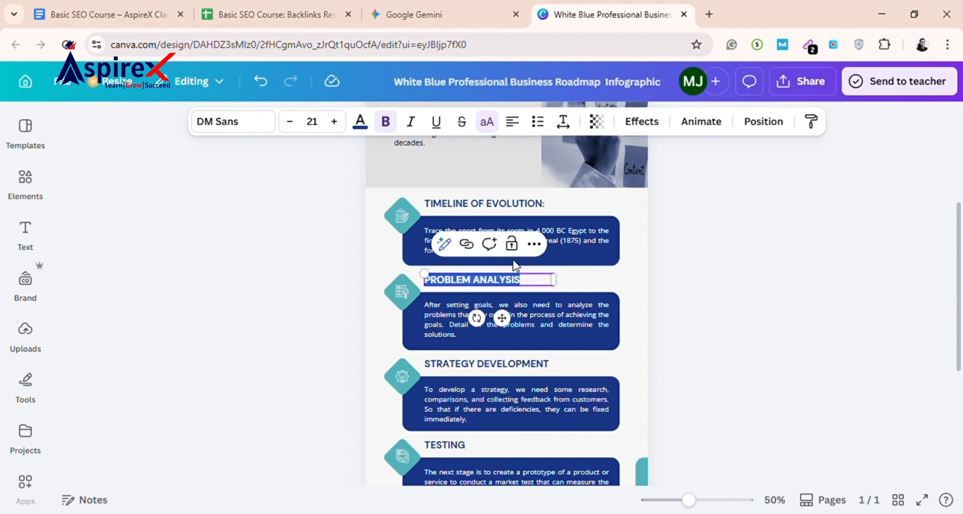
pyautogui.write('THE STANLEY CUP ODYSSEY:')
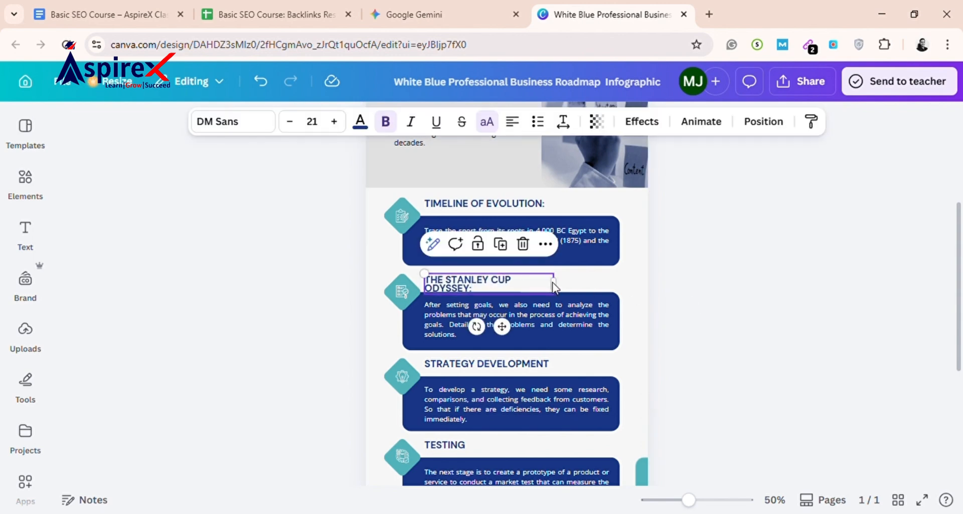
pyautogui.moveTo(574, 291); pyautogui.dragTo(576, 291)
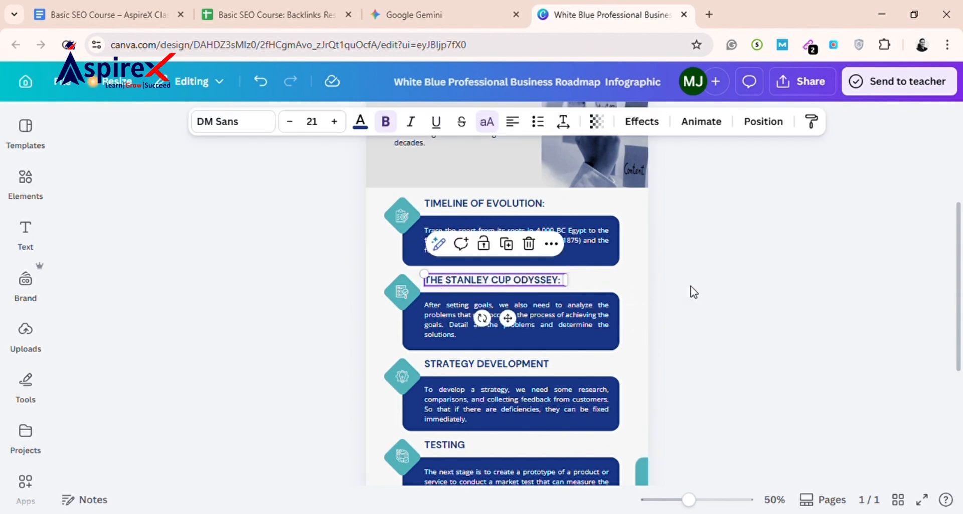
pyautogui.click(690, 291)
# - Replace the text under "THE STANLEY CUP ODYSSEY:" with Gemini's description of the winningest teams and the Cup's strange travels
pyautogui.click(481, 7)
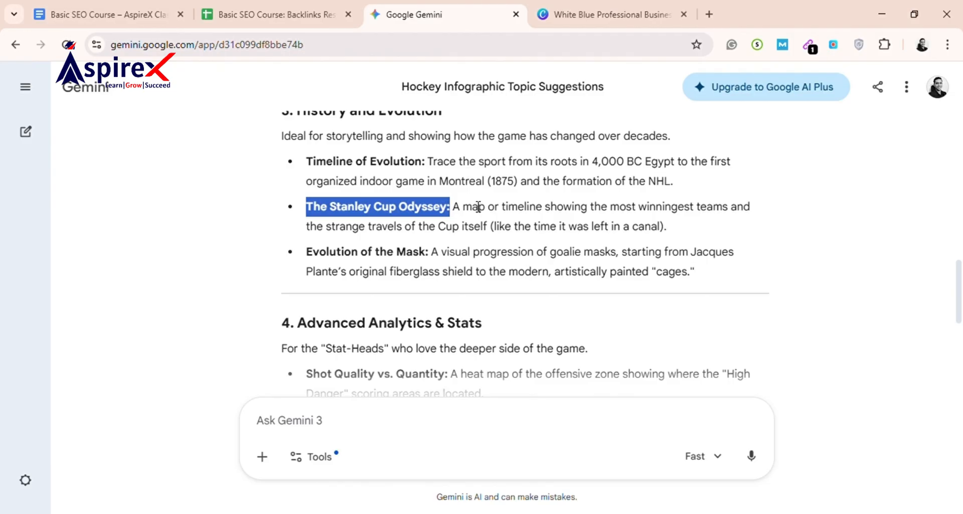
pyautogui.moveTo(452, 208); pyautogui.dragTo(655, 240)
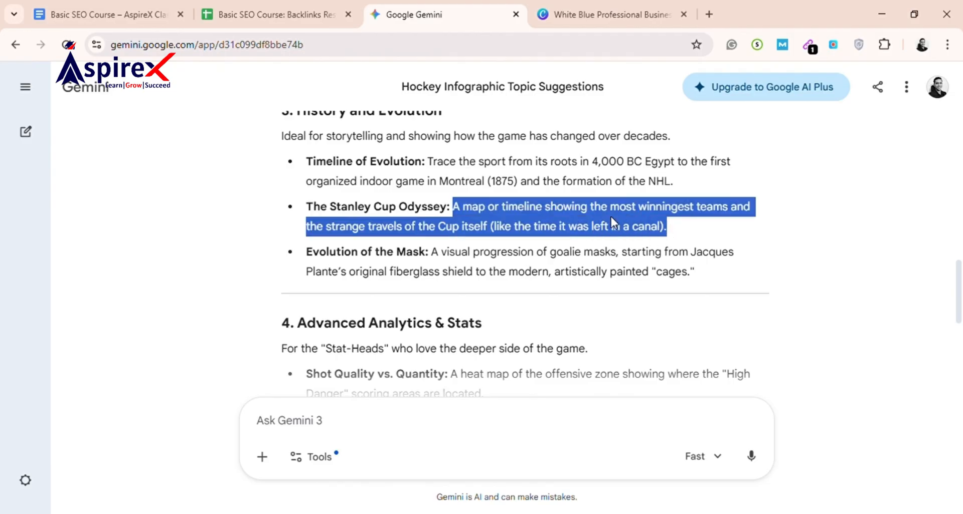
pyautogui.click(585, 10)
pyautogui.doubleClick(501, 317)
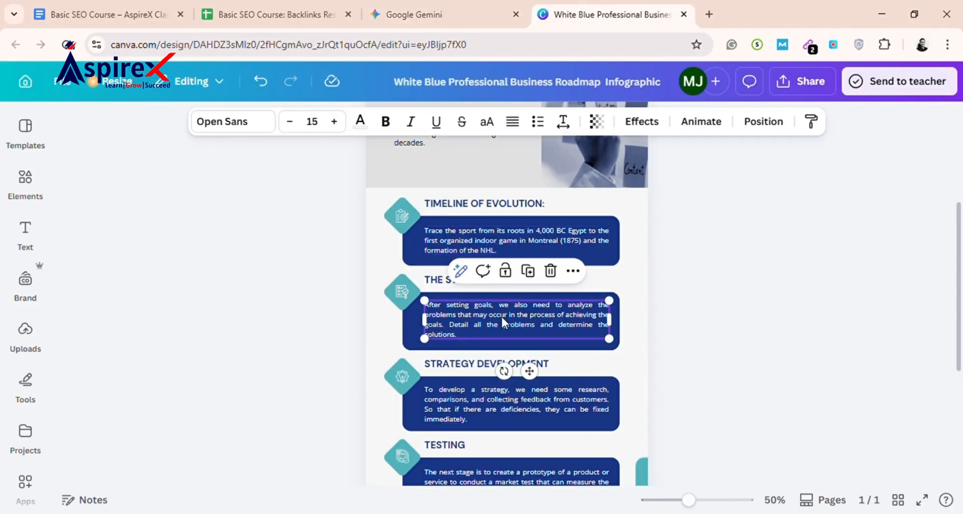
pyautogui.write('A map or timeline showing the most winningest teams and the strange travels of the Cup itself (like the time it was left in a canal).')
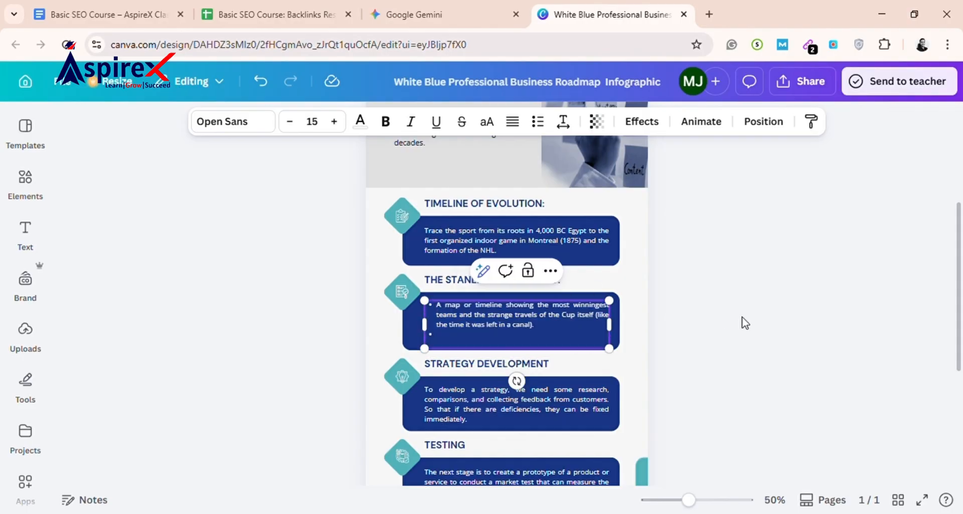
# - Remove the bullet formatting from the Stanley Cup description and move the text slightly down within its blue box
pyautogui.click(547, 119)
pyautogui.click(551, 122)
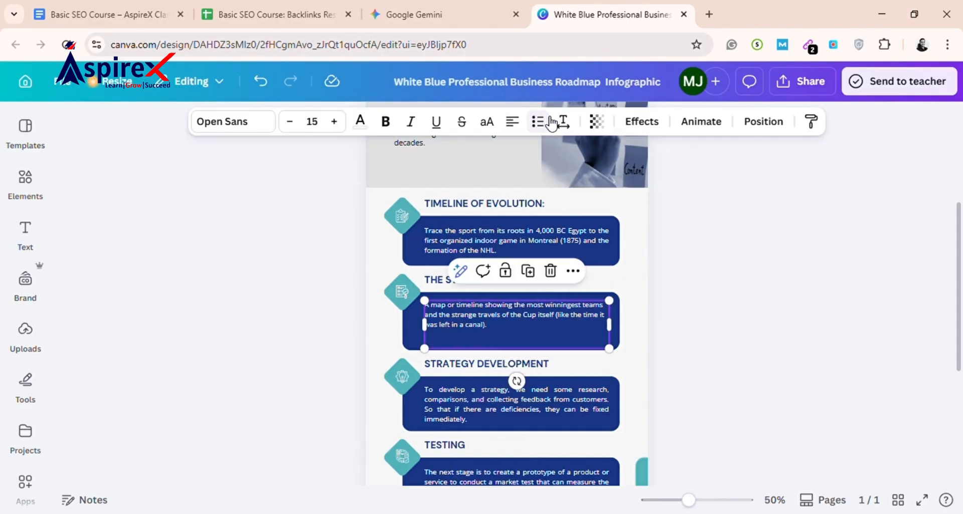
pyautogui.click(700, 295)
pyautogui.click(576, 315)
pyautogui.moveTo(572, 314); pyautogui.dragTo(580, 322)
pyautogui.click(715, 312)
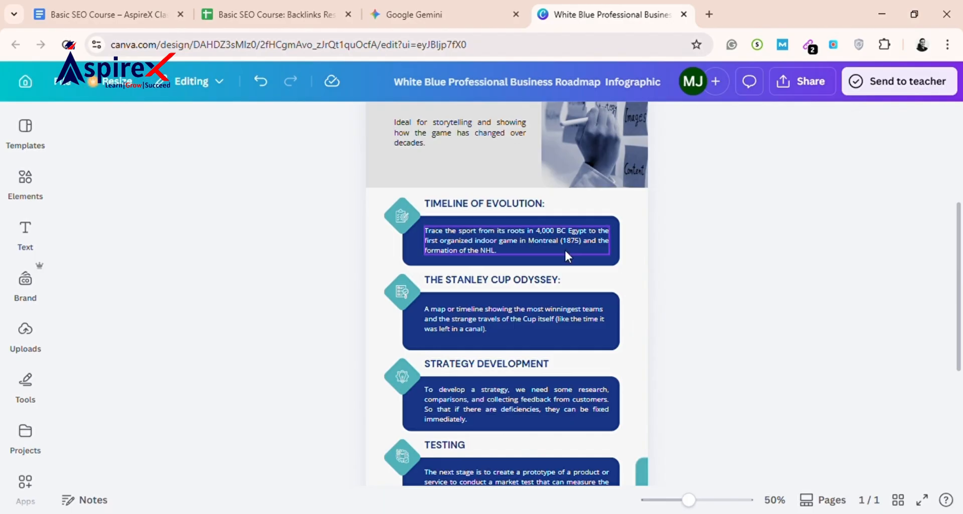
# - Replace the "STRATEGY DEVELOPMENT" heading with "EVOLUTION OF THE MASK:" copied from Gemini's third bullet
pyautogui.click(441, 7)
pyautogui.click(467, 261)
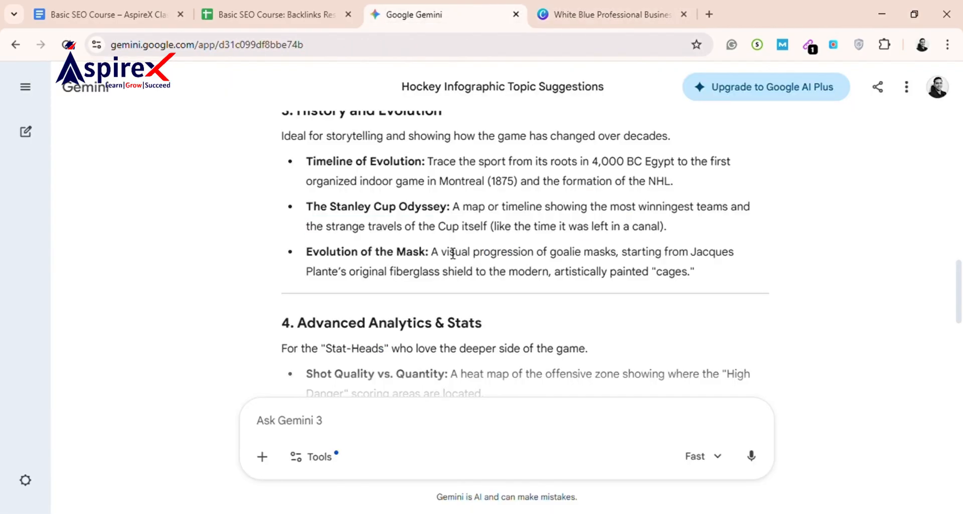
pyautogui.moveTo(432, 255); pyautogui.dragTo(308, 266)
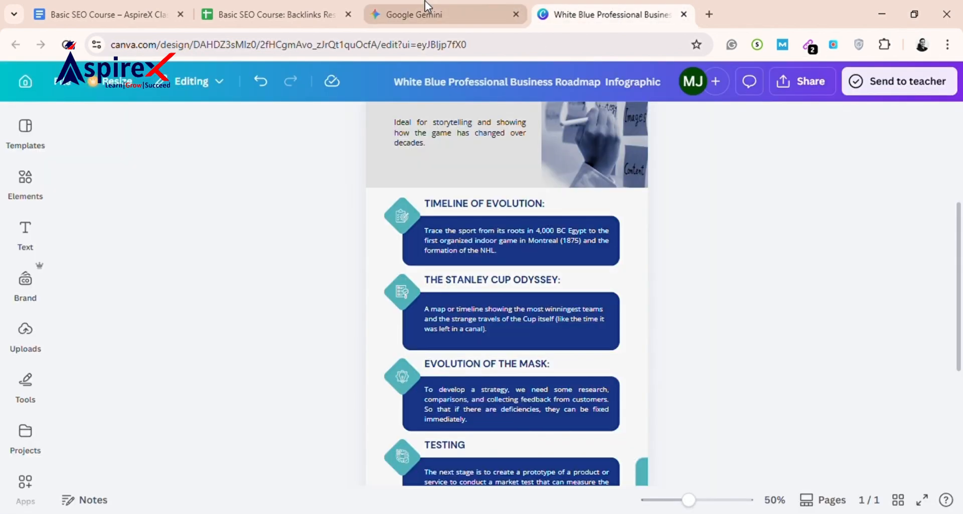
# - Replace the text under "EVOLUTION OF THE MASK:" with Gemini's goalie mask description and move it slightly down within its blue box
pyautogui.click(425, 1)
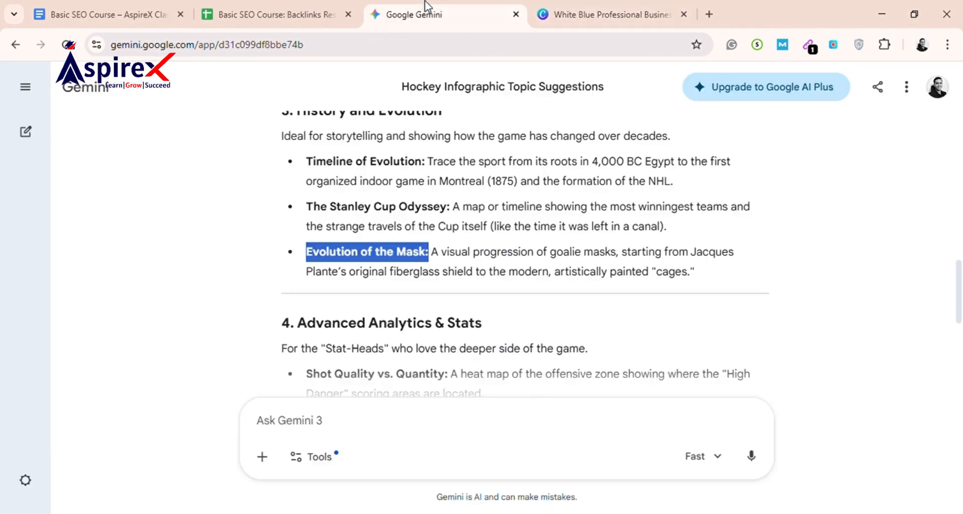
pyautogui.click(465, 264)
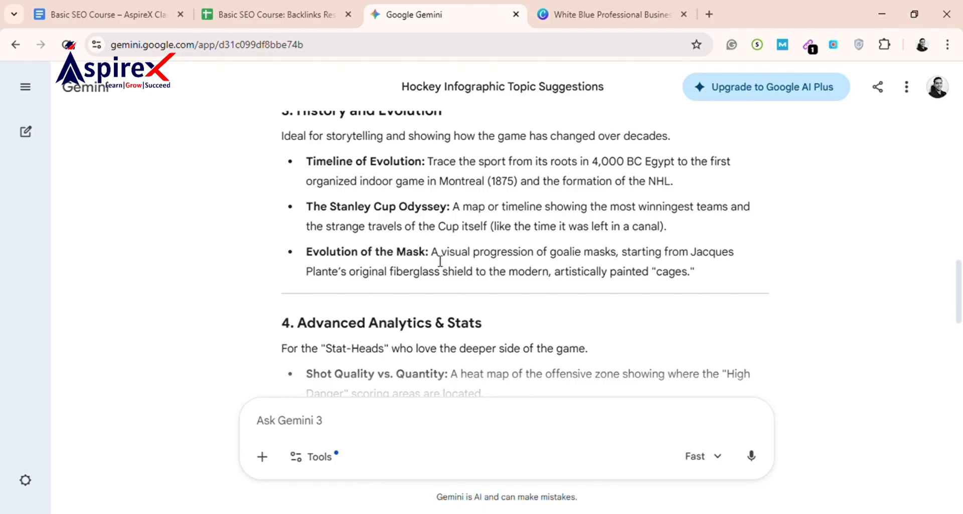
pyautogui.moveTo(431, 255); pyautogui.dragTo(693, 293)
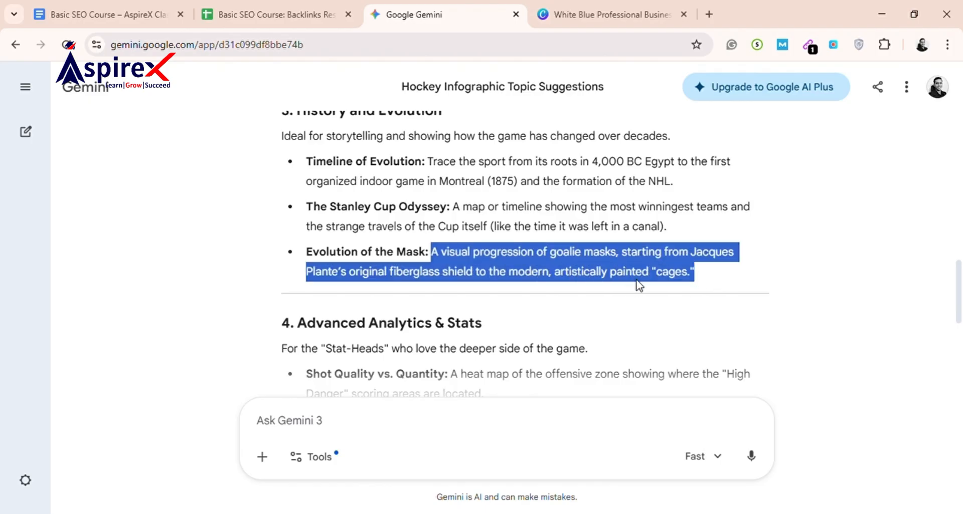
pyautogui.click(593, 6)
pyautogui.scroll(-3, 505, 396)
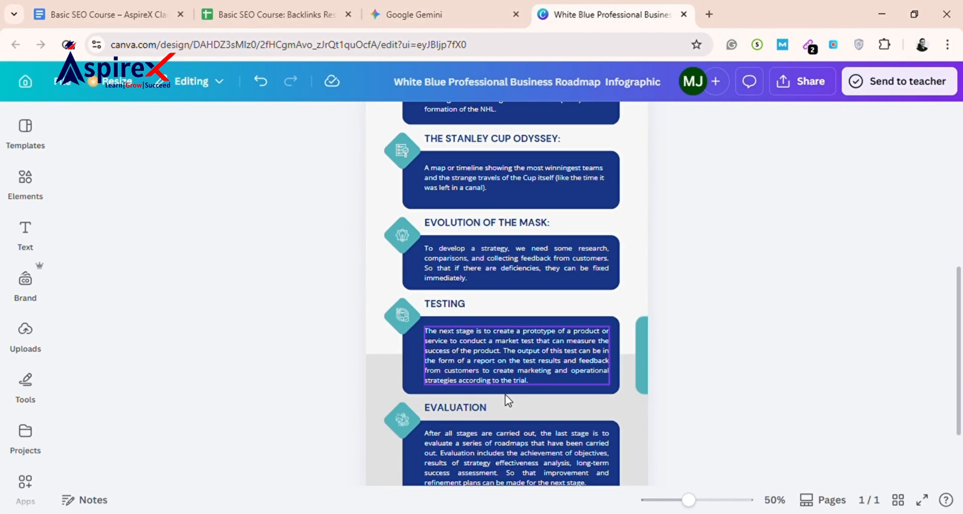
pyautogui.scroll(2, 513, 290)
pyautogui.click(507, 336)
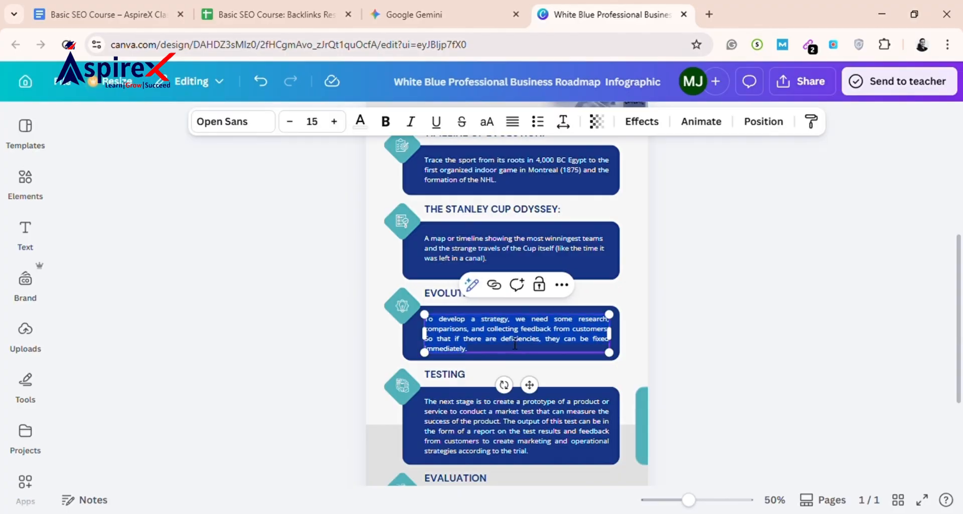
pyautogui.hotkey('ctrl', 'z')
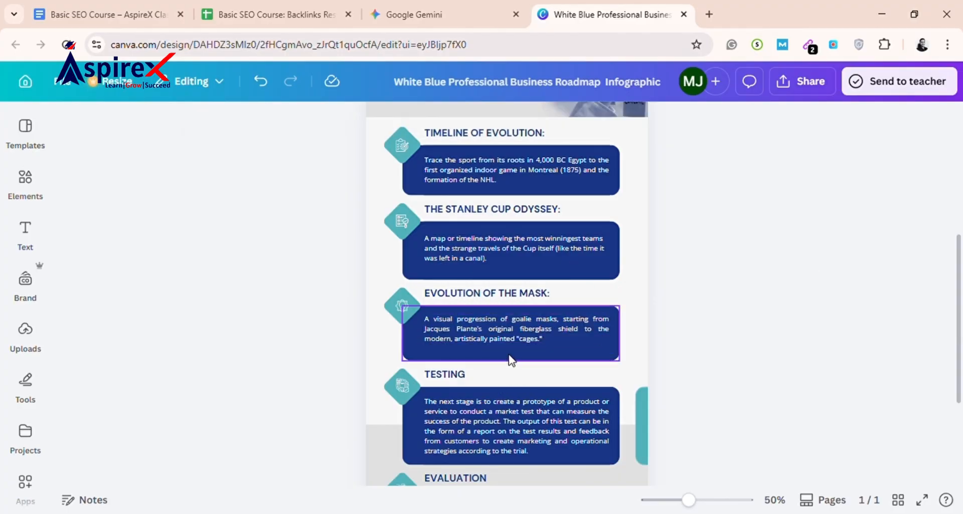
pyautogui.click(527, 328)
pyautogui.moveTo(528, 328)
pyautogui.mouseDown()
pyautogui.moveTo(535, 337)
pyautogui.moveTo(535, 329)
pyautogui.mouseUp()
pyautogui.click(718, 286)
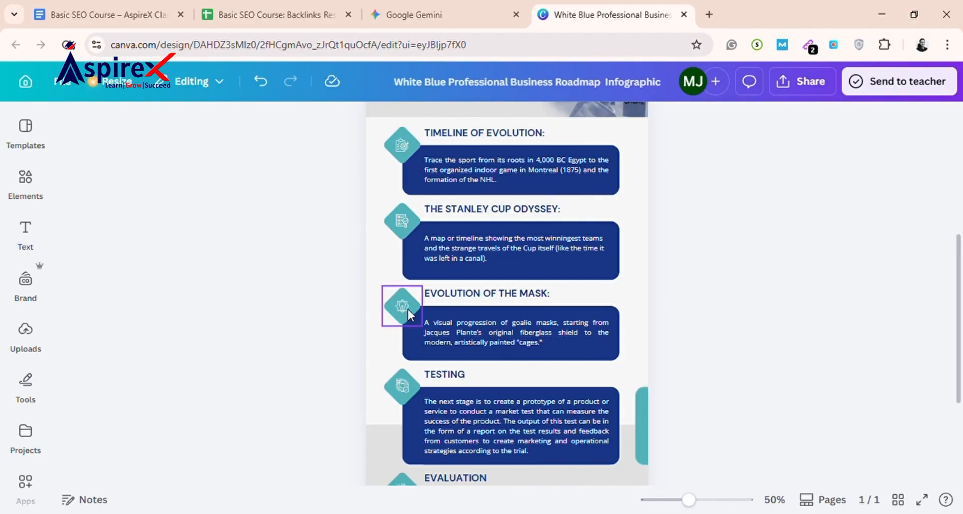
# - Delete the "TESTING" and "EVALUATION" sections together with the grey background block behind them
pyautogui.scroll(-3, 761, 307)
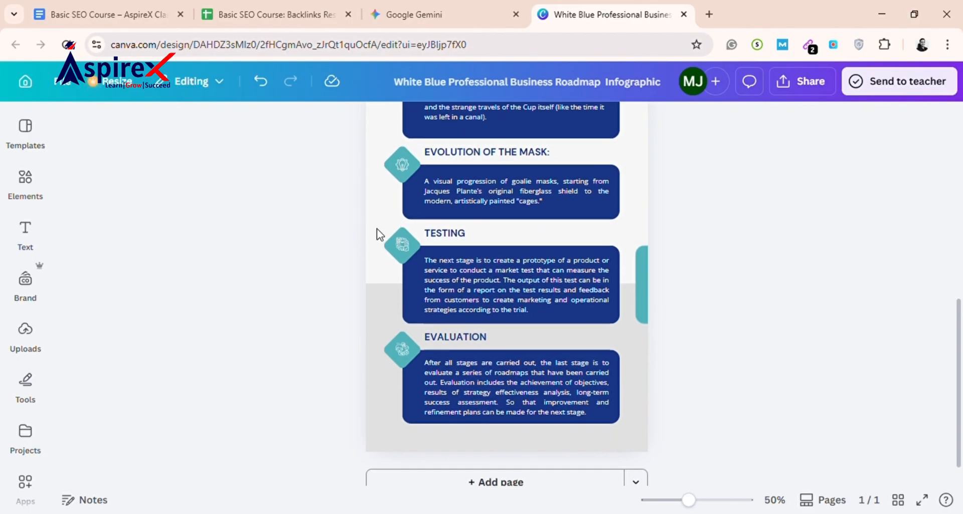
pyautogui.moveTo(316, 211); pyautogui.dragTo(576, 396)
pyautogui.rightClick(576, 396)
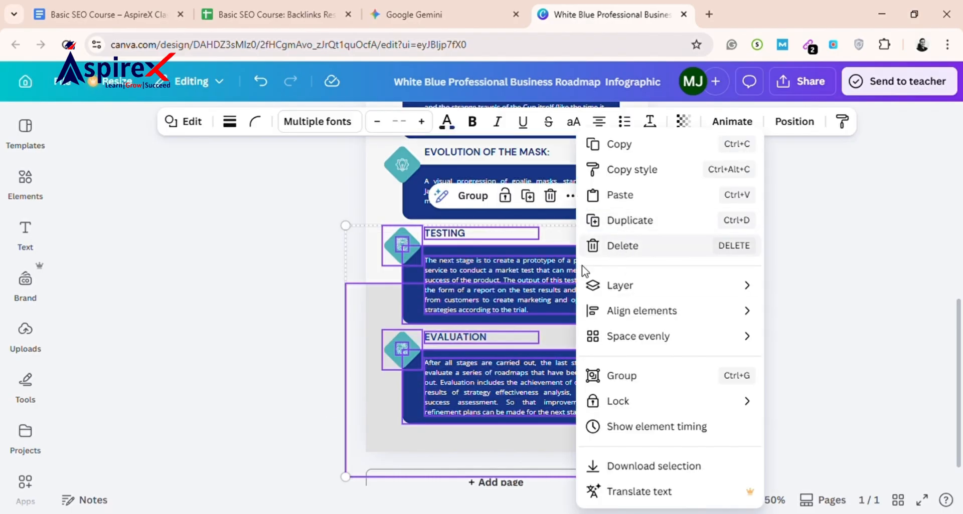
pyautogui.click(640, 247)
pyautogui.scroll(5, 792, 315)
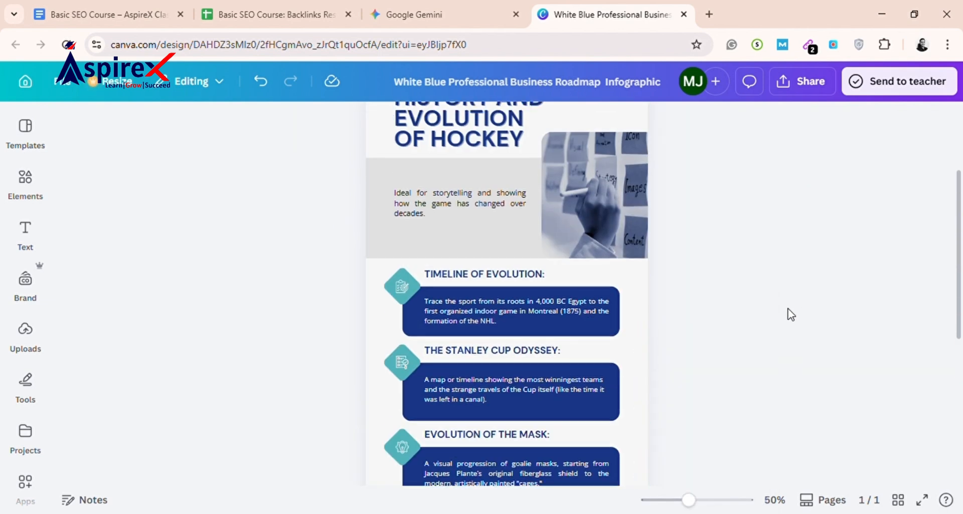
pyautogui.scroll(-1, 771, 313)
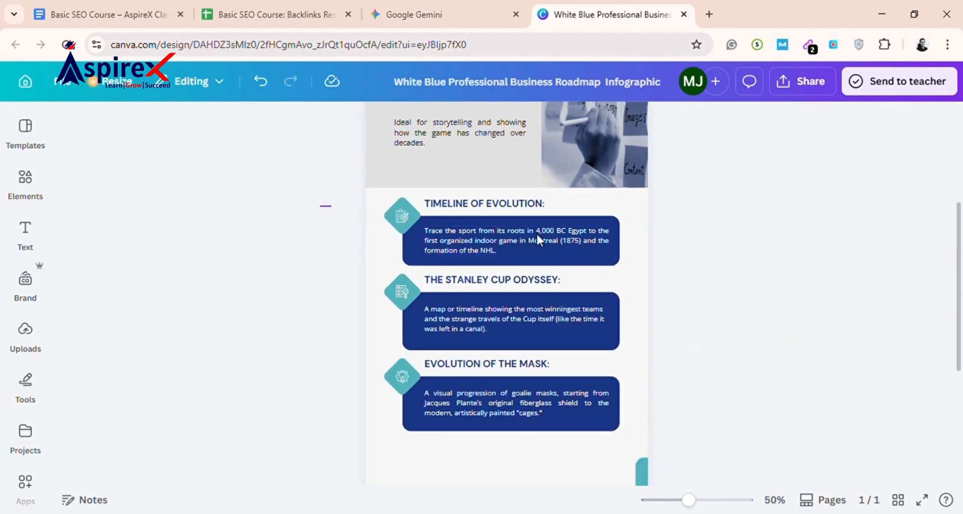
# - Select all three remaining hockey sections with their icons, headings and text boxes, and move them slightly down the page
pyautogui.moveTo(536, 233); pyautogui.dragTo(614, 420)
pyautogui.scroll(-1, 579, 298)
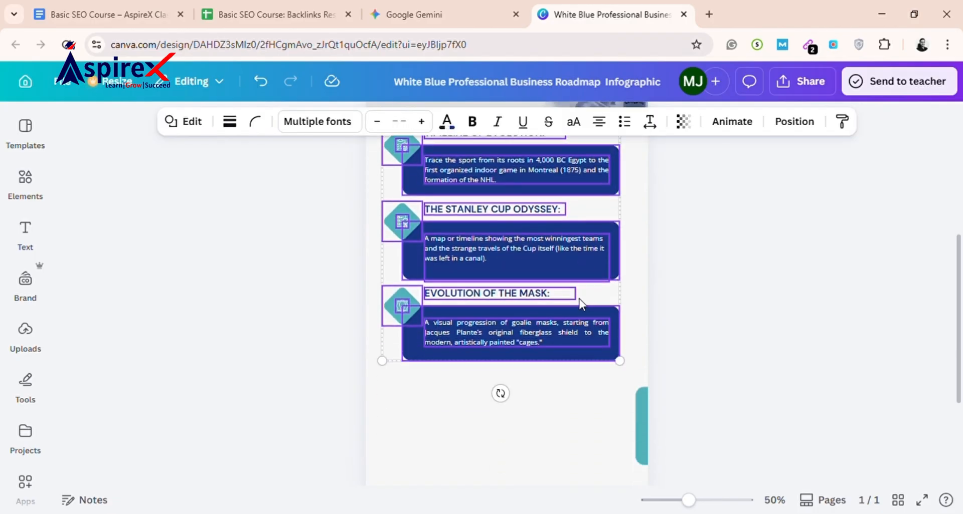
pyautogui.moveTo(543, 242); pyautogui.dragTo(551, 282)
pyautogui.scroll(-2, 699, 279)
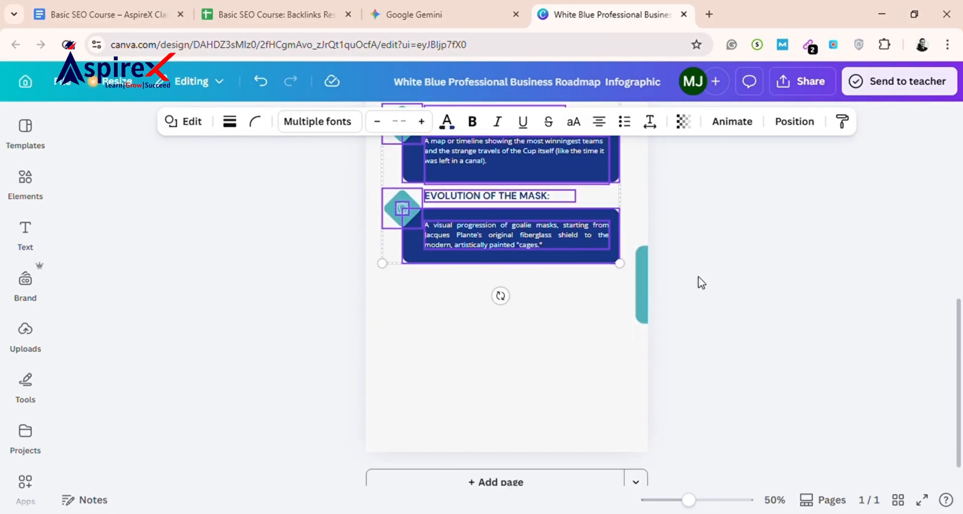
# - Enlarge the three selected sections slightly and shift them a little further down the page
pyautogui.scroll(3, 697, 281)
pyautogui.scroll(1, 700, 284)
pyautogui.scroll(-2, 700, 284)
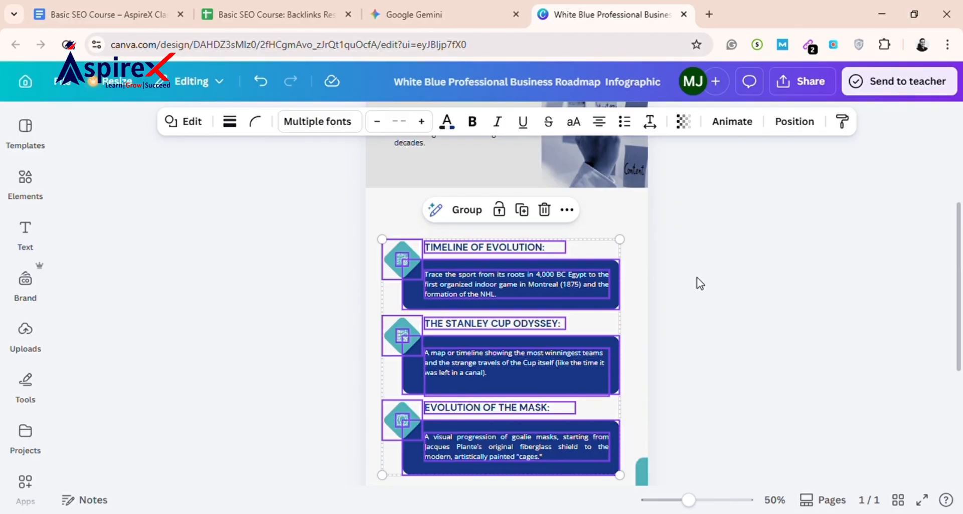
pyautogui.scroll(-3, 700, 284)
pyautogui.scroll(3, 700, 283)
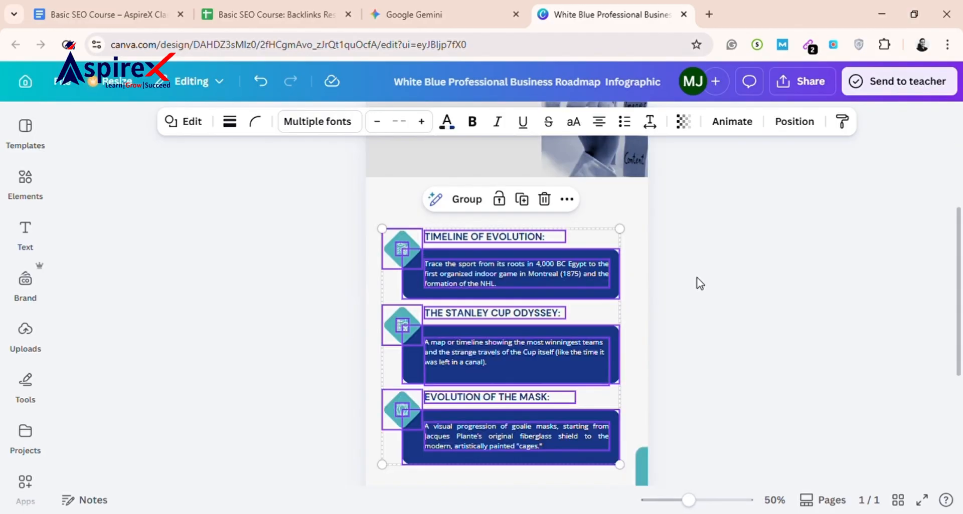
pyautogui.scroll(-2, 700, 284)
pyautogui.scroll(1, 686, 257)
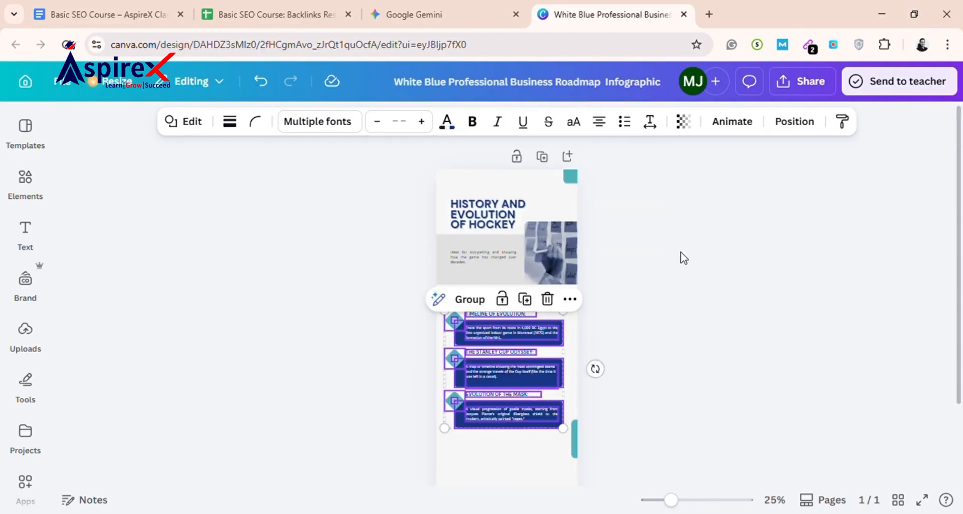
pyautogui.scroll(-2, 631, 213)
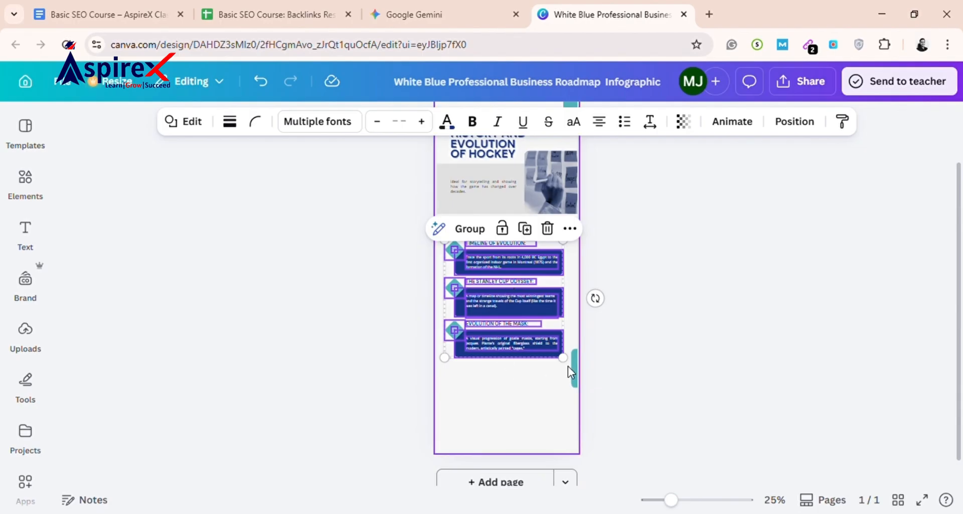
pyautogui.moveTo(566, 364); pyautogui.dragTo(576, 373)
pyautogui.moveTo(567, 315); pyautogui.dragTo(564, 327)
pyautogui.click(634, 346)
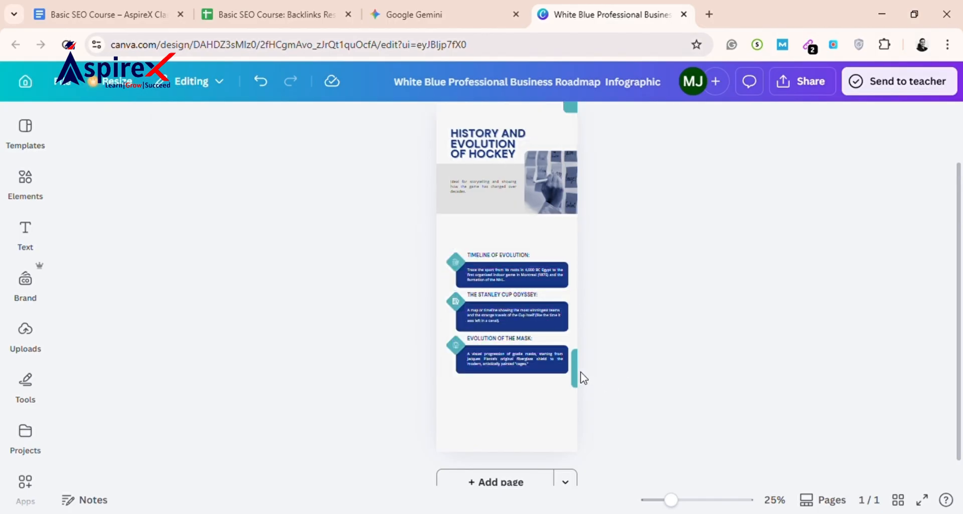
# - Move the teal accent shape at the page's edge down below the "EVOLUTION OF THE MASK:" box
pyautogui.moveTo(576, 376); pyautogui.dragTo(573, 415)
pyautogui.click(672, 357)
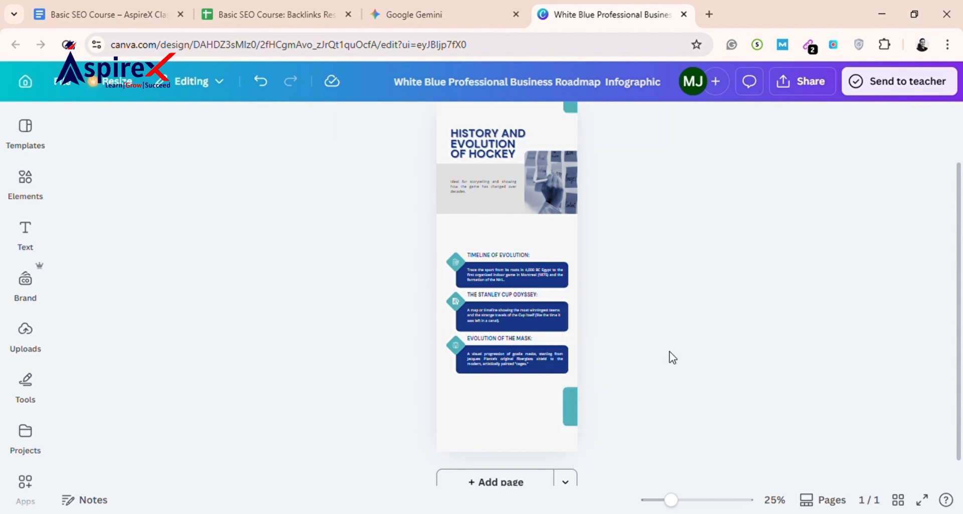
# - Select the header photo, search the elements for "hockey", limit the results to photos and browse them
pyautogui.scroll(2, 672, 357)
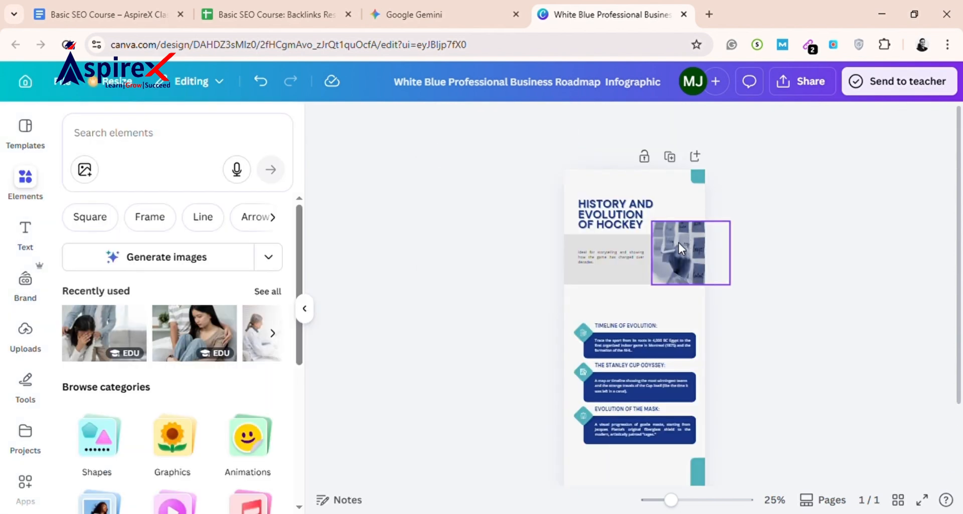
pyautogui.click(678, 242)
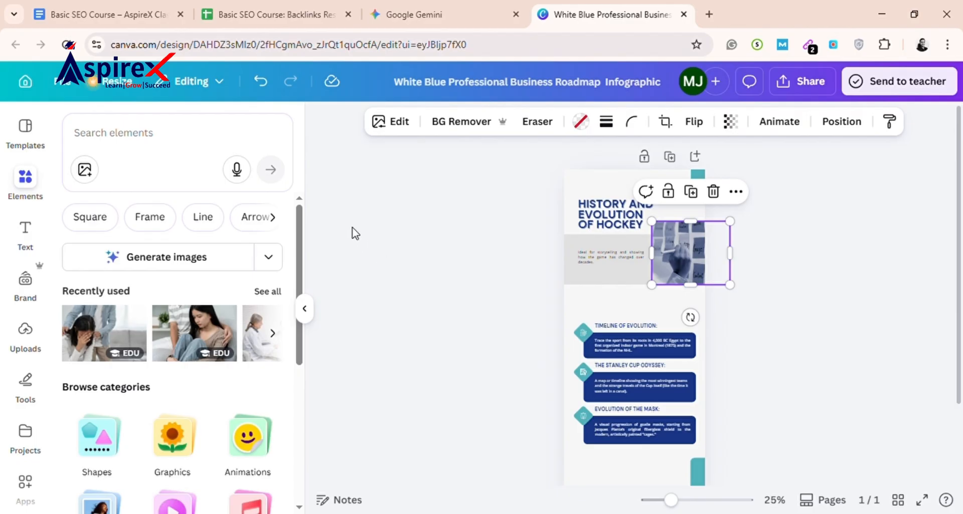
pyautogui.click(122, 146)
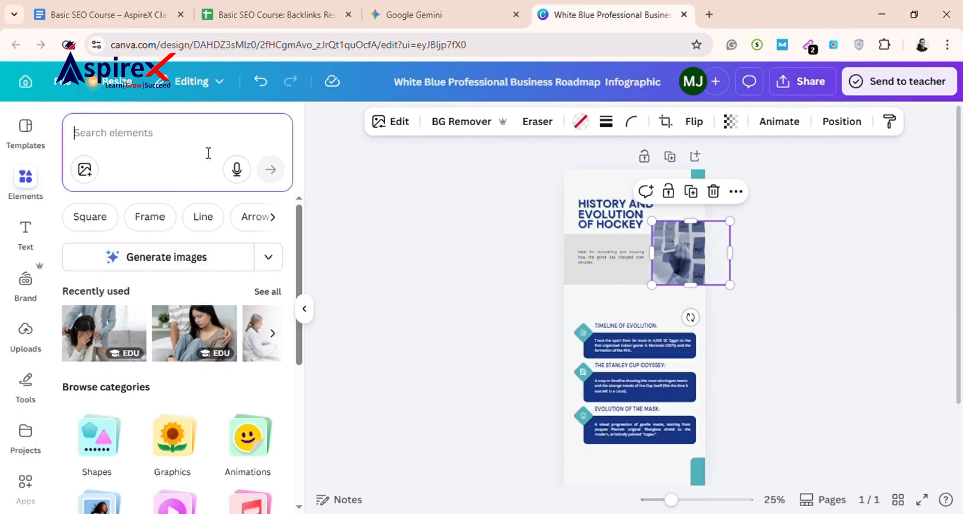
pyautogui.write('hockey')
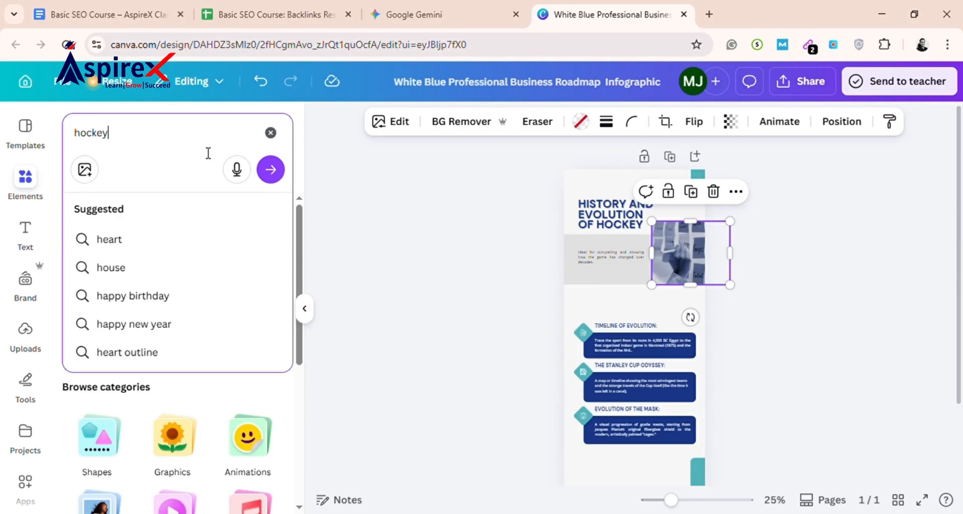
pyautogui.press('Return')
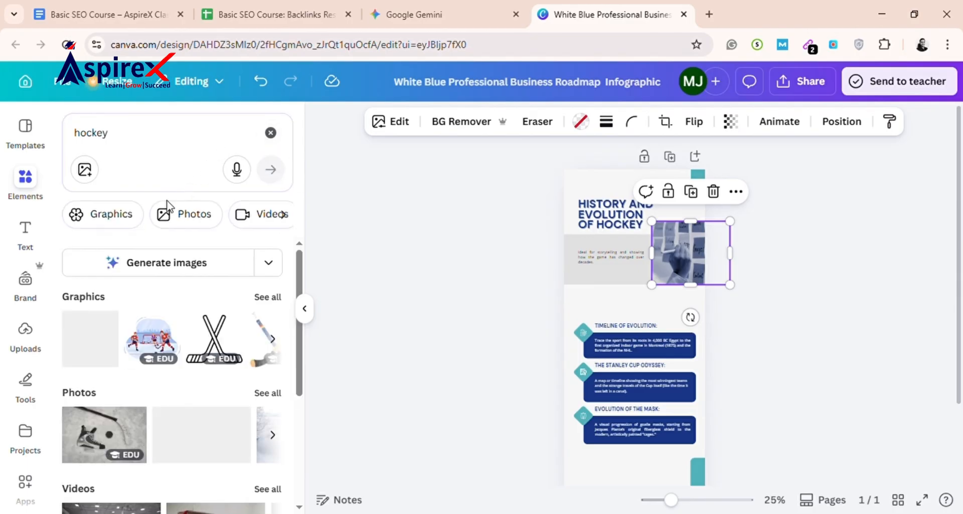
pyautogui.click(180, 215)
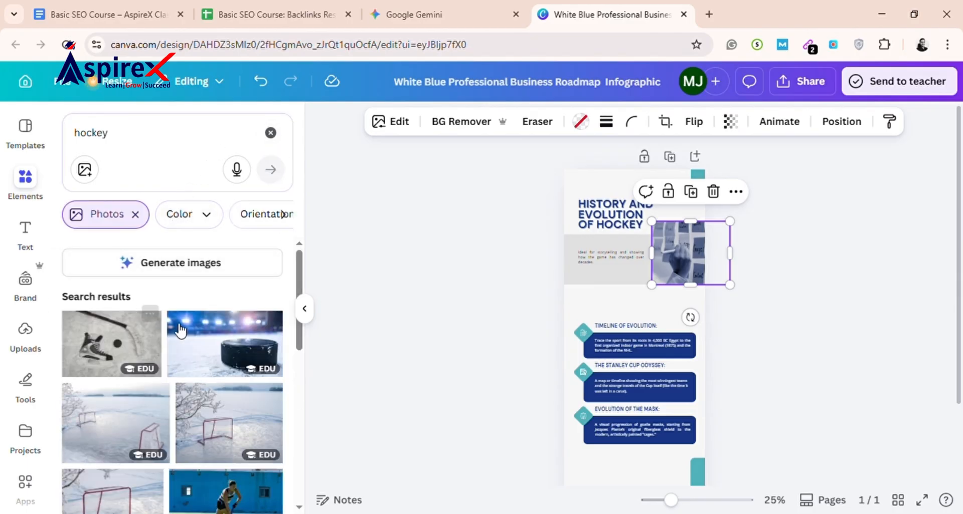
pyautogui.scroll(-2, 173, 349)
pyautogui.scroll(2, 181, 355)
pyautogui.scroll(-3, 180, 354)
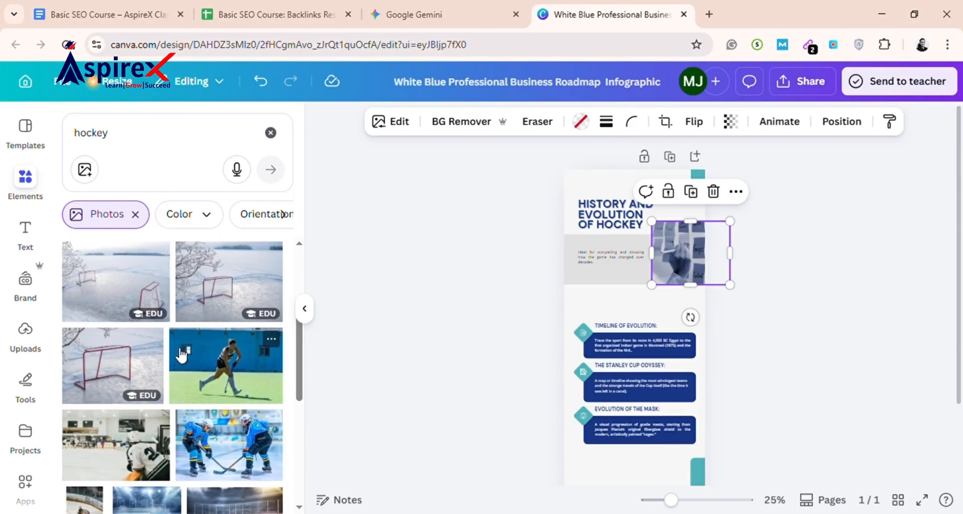
pyautogui.scroll(-3, 168, 348)
pyautogui.scroll(5, 168, 347)
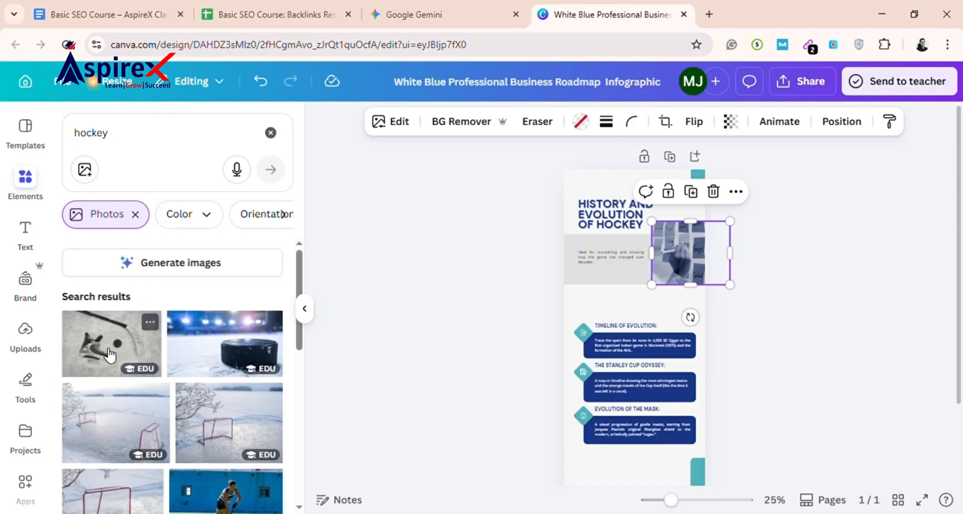
# - Replace the header photo with the black-and-white picture of a skate, stick and puck
pyautogui.moveTo(151, 323); pyautogui.dragTo(785, 280)
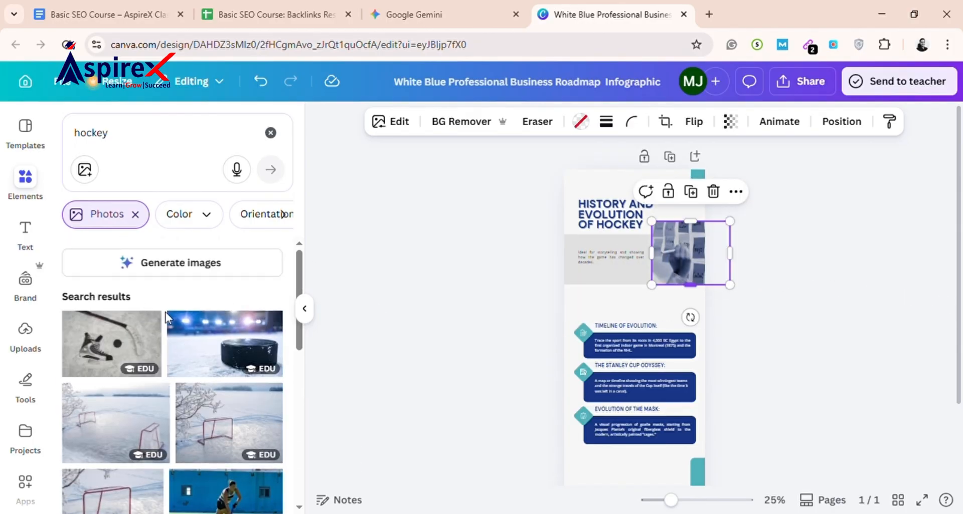
pyautogui.moveTo(126, 338); pyautogui.dragTo(796, 303)
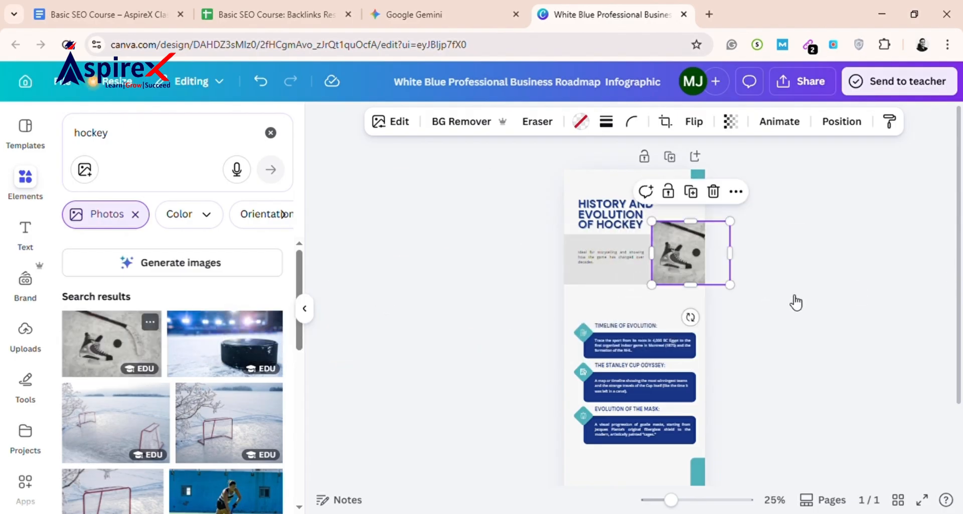
pyautogui.click(795, 303)
# - Select the three hockey sections together and move them slightly up towards the header
pyautogui.scroll(-2, 473, 285)
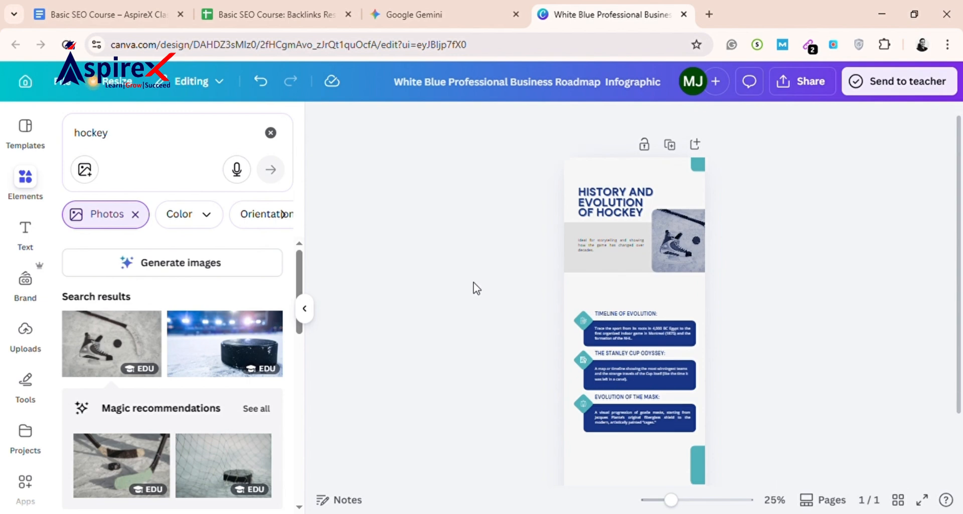
pyautogui.moveTo(514, 216); pyautogui.dragTo(728, 341)
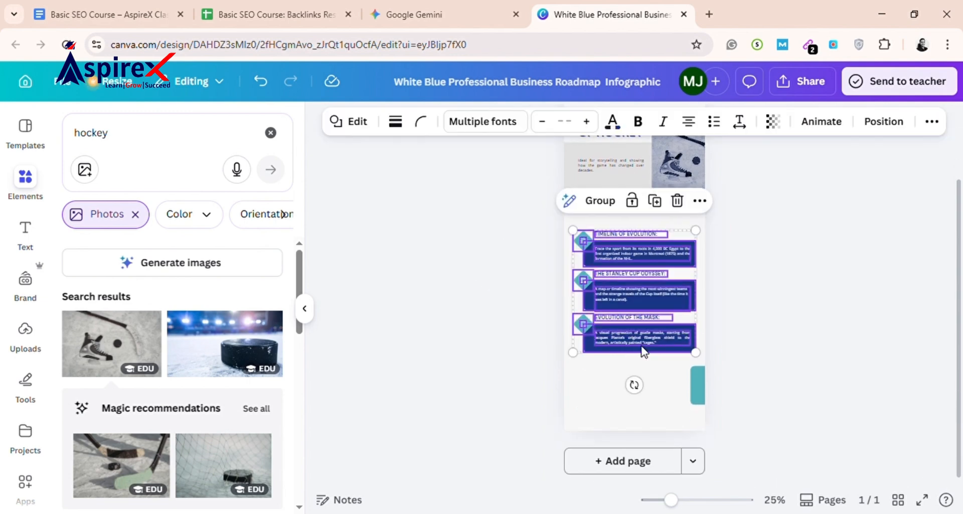
pyautogui.moveTo(645, 351); pyautogui.dragTo(648, 343)
pyautogui.click(839, 303)
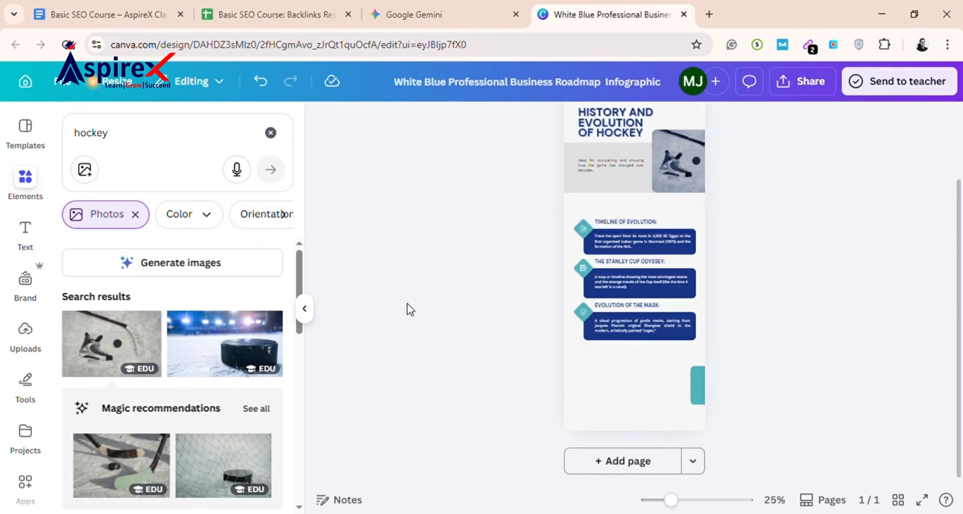
pyautogui.click(610, 383)
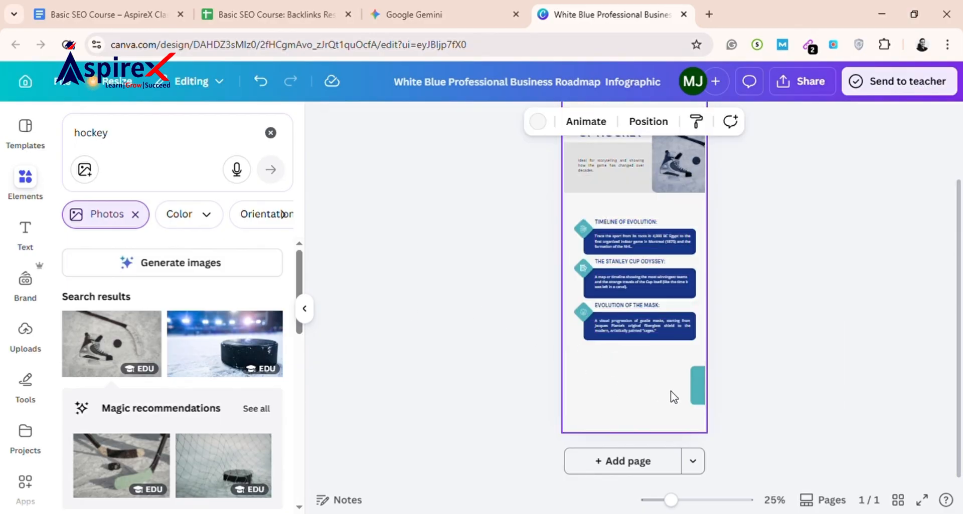
pyautogui.click(701, 388)
pyautogui.click(509, 348)
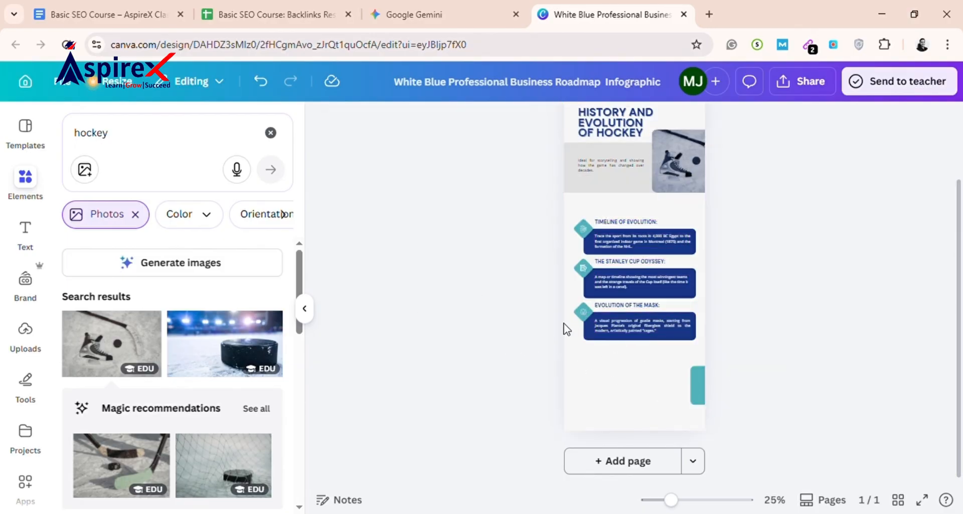
# - Duplicate the "EVOLUTION OF THE MASK:" heading and place the copy in the empty area below the third section
pyautogui.click(622, 305)
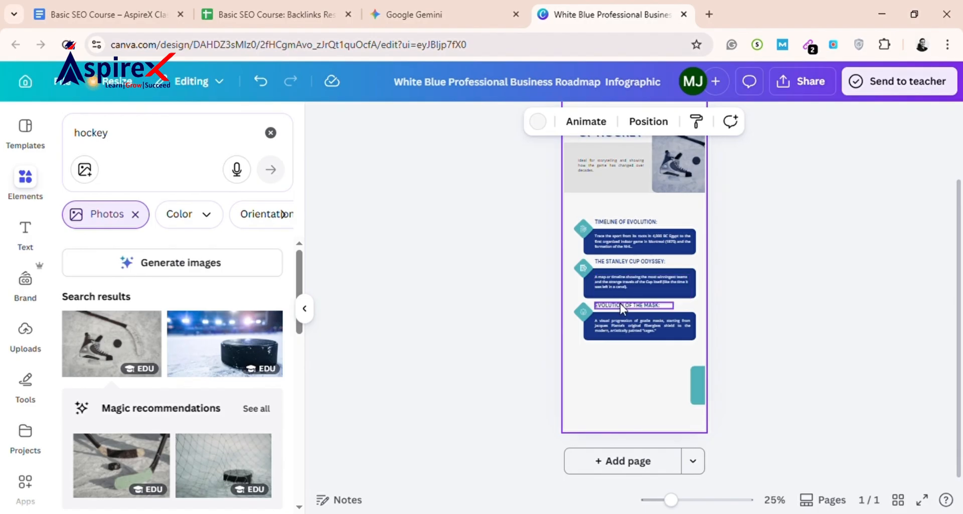
pyautogui.click(619, 303)
pyautogui.click(646, 274)
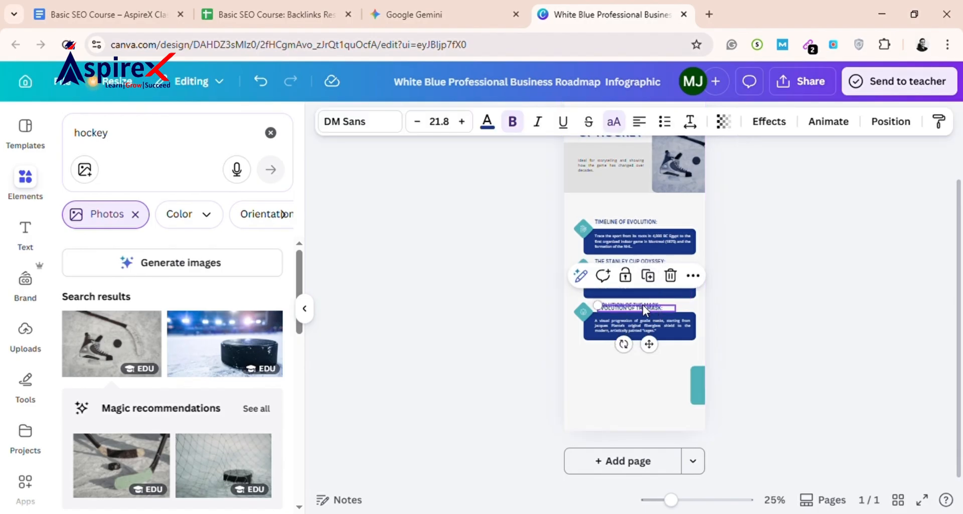
pyautogui.moveTo(643, 305); pyautogui.dragTo(648, 373)
pyautogui.click(641, 365)
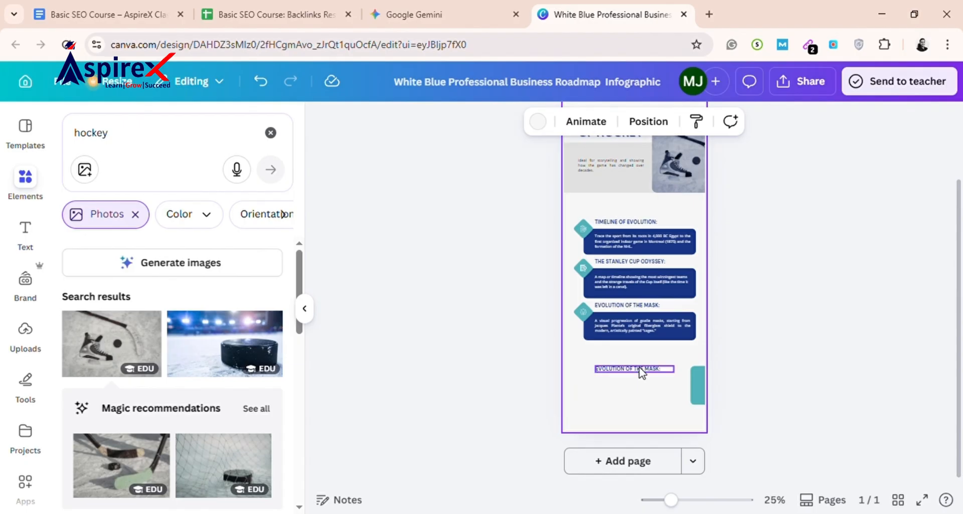
# - Replace the duplicated heading's text with "CREDIT: HOCKEY NEST"
pyautogui.doubleClick(641, 369)
pyautogui.press('BackSpace')
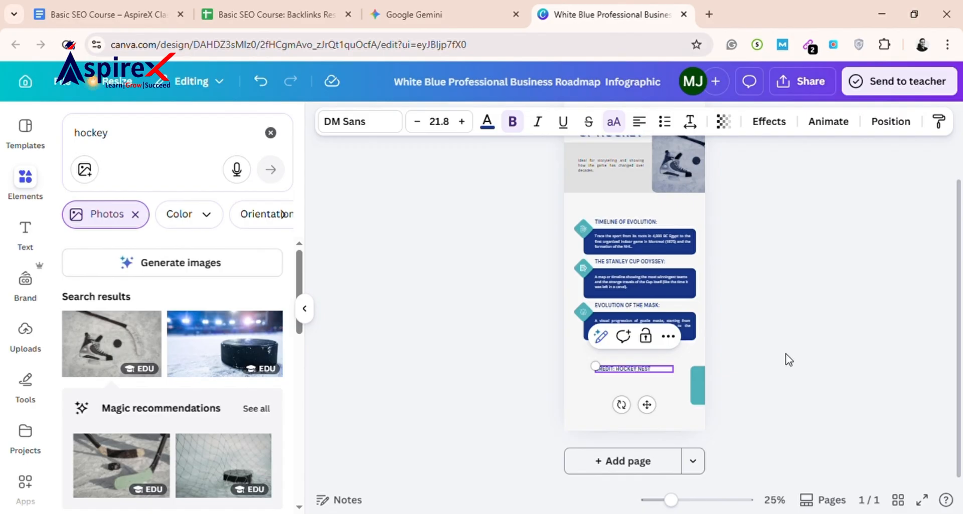
pyautogui.click(785, 353)
# - Select "HOCKEY NEST" in the credit line, then copy the website URL from cell C2 of the Google Sheets backlinks spreadsheet
pyautogui.click(641, 372)
pyautogui.click(657, 375)
pyautogui.moveTo(651, 376); pyautogui.dragTo(628, 377)
pyautogui.click(332, 8)
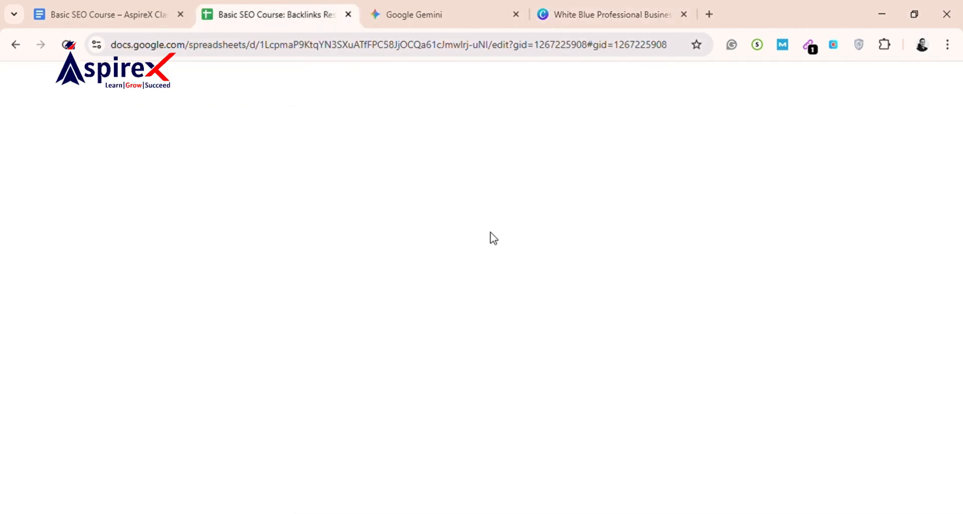
pyautogui.rightClick(245, 205)
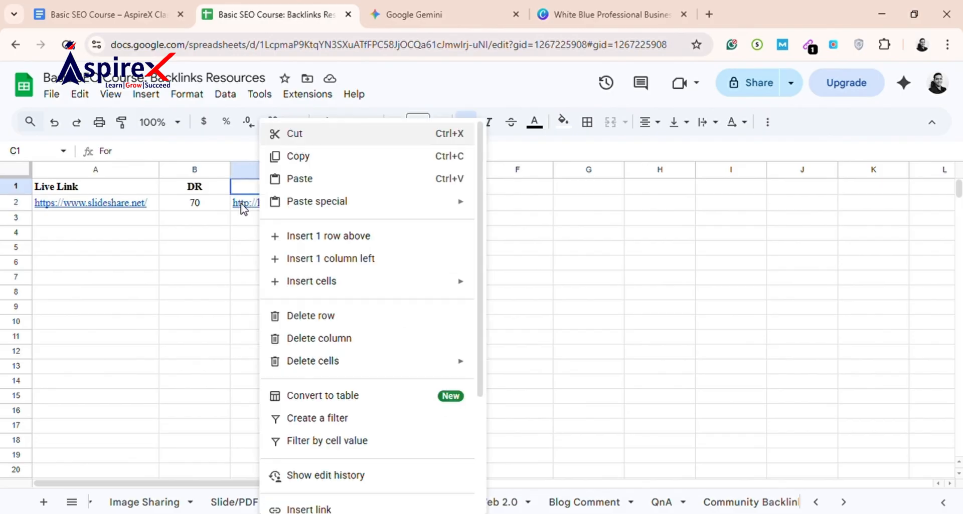
pyautogui.click(300, 157)
pyautogui.click(592, 14)
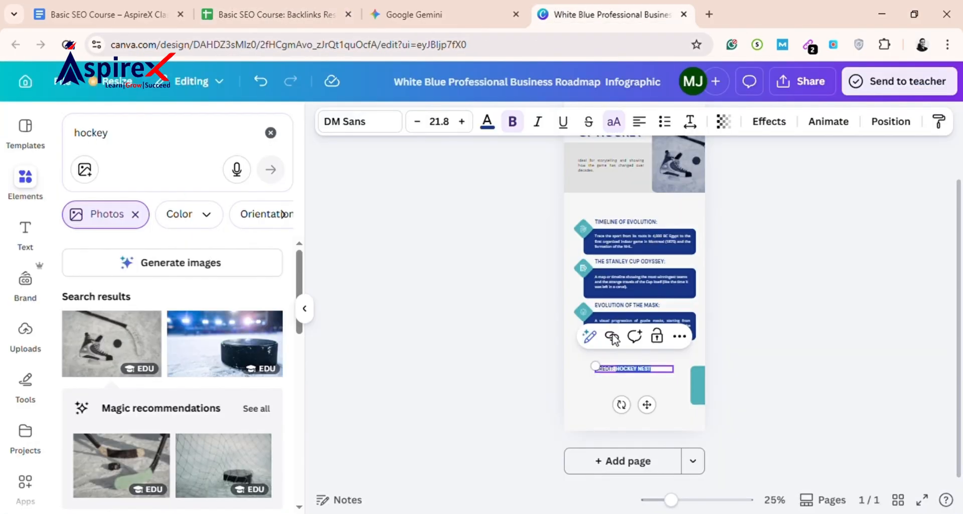
pyautogui.click(682, 339)
pyautogui.click(613, 341)
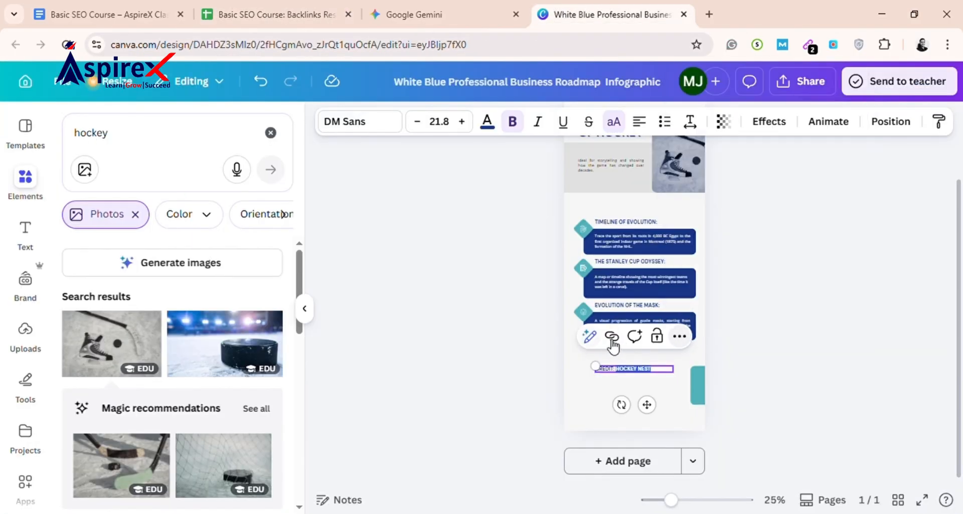
pyautogui.click(620, 343)
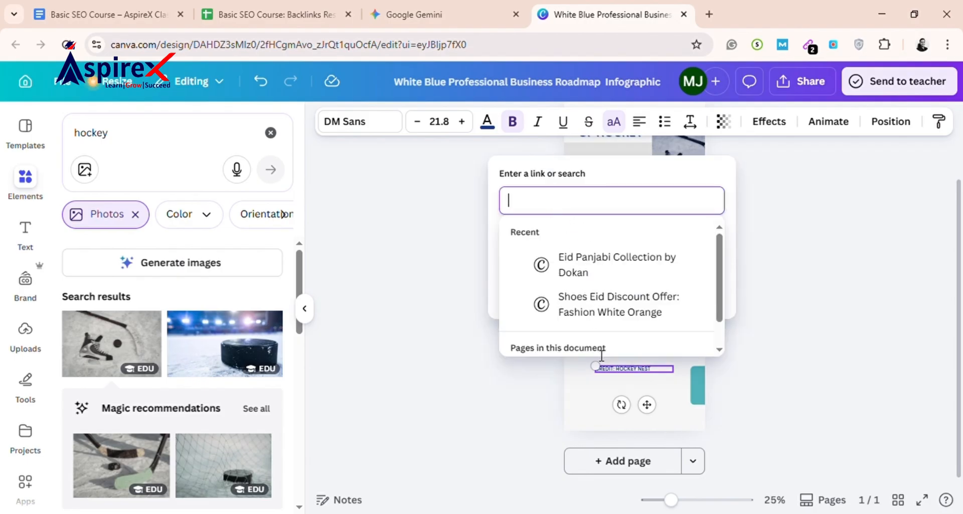
pyautogui.hotkey('ctrl', 'v')
pyautogui.click(697, 295)
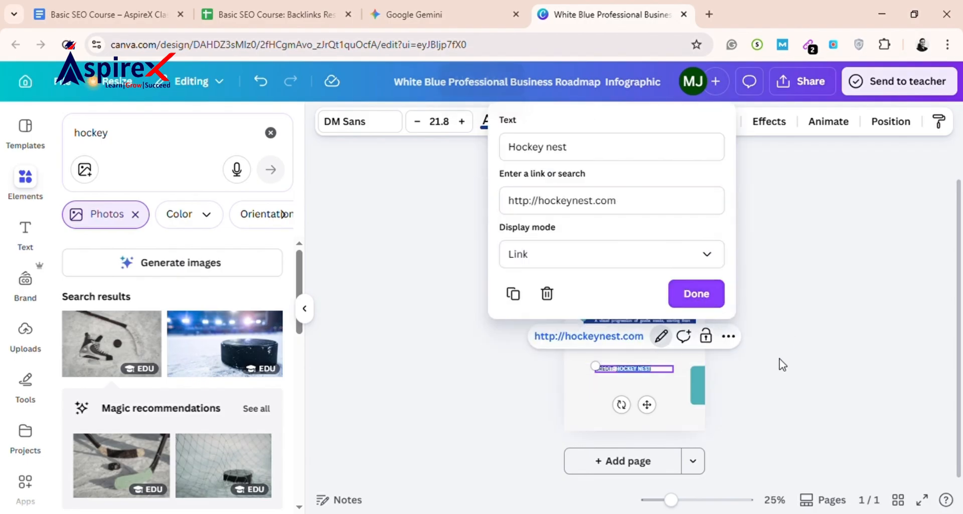
pyautogui.click(780, 363)
# - Move the credit line slightly left so it lines up with the edge of the blue text boxes
pyautogui.click(633, 372)
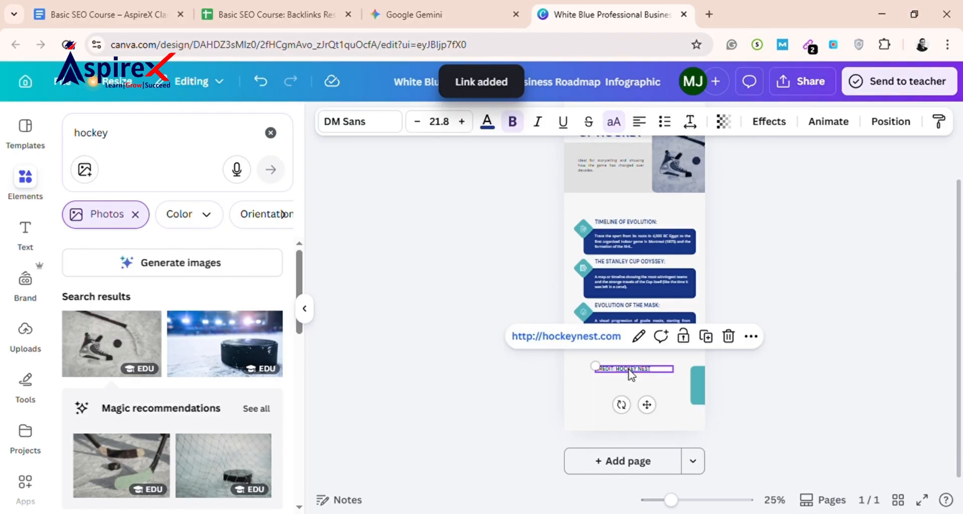
pyautogui.moveTo(630, 372); pyautogui.dragTo(618, 371)
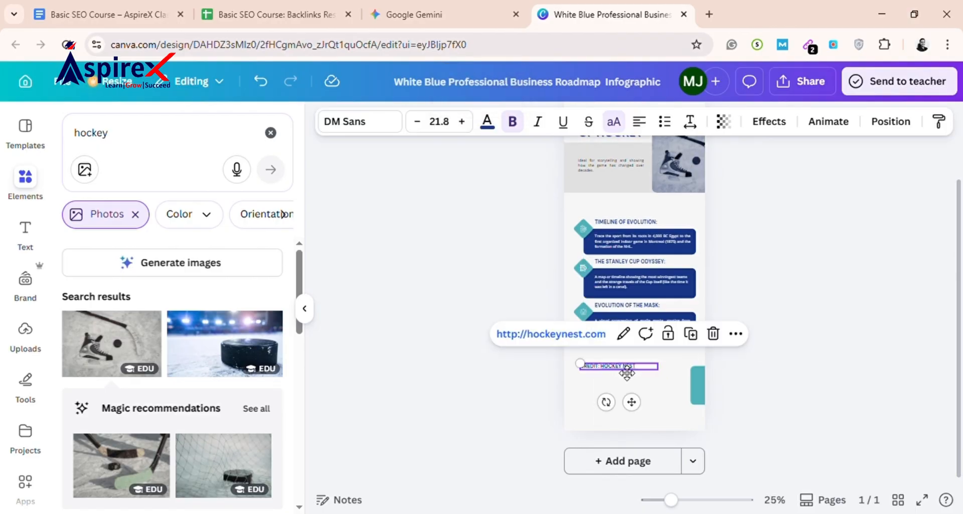
pyautogui.click(624, 367)
pyautogui.click(776, 354)
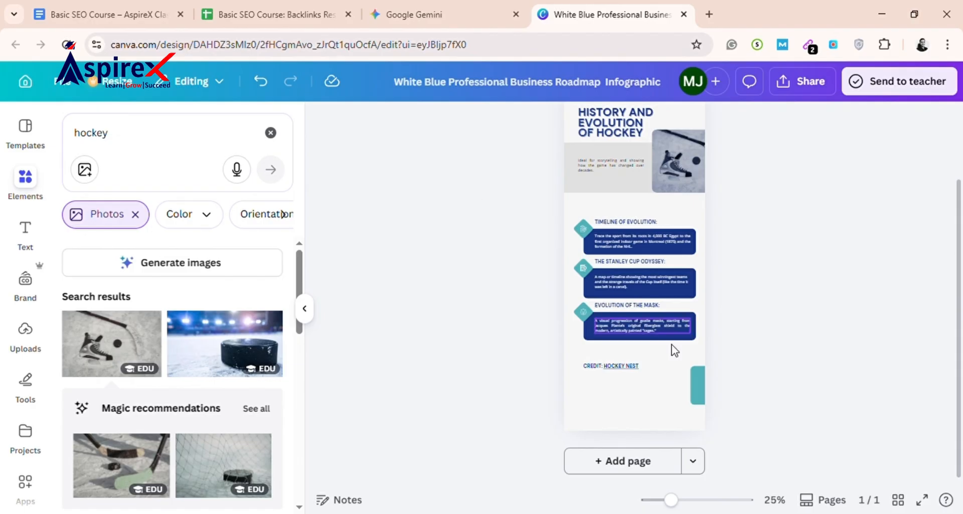
# - Select the title, photo, three sections and credit line together and nudge them slightly down the page
pyautogui.scroll(2, 782, 301)
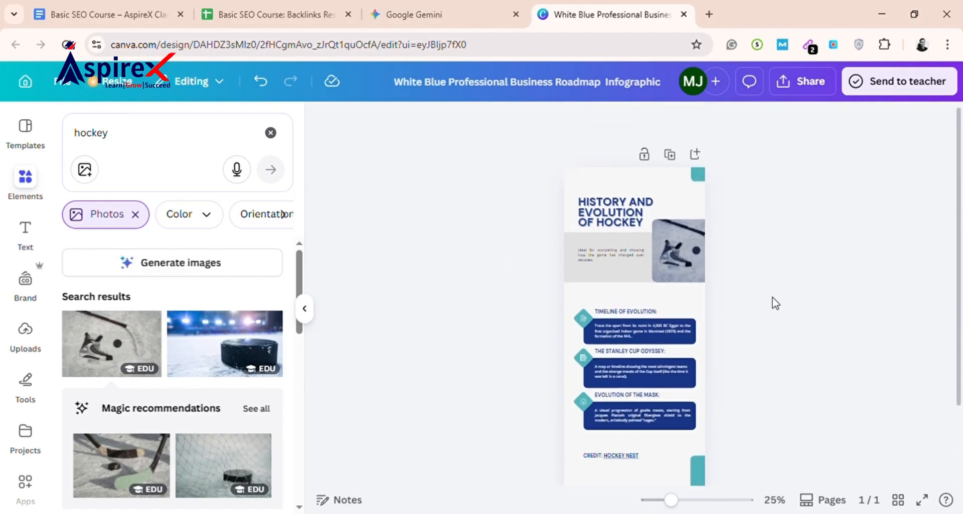
pyautogui.moveTo(500, 205); pyautogui.dragTo(808, 461)
pyautogui.moveTo(675, 307)
pyautogui.mouseDown()
pyautogui.moveTo(682, 337)
pyautogui.moveTo(674, 308)
pyautogui.mouseUp()
pyautogui.scroll(-2, 672, 307)
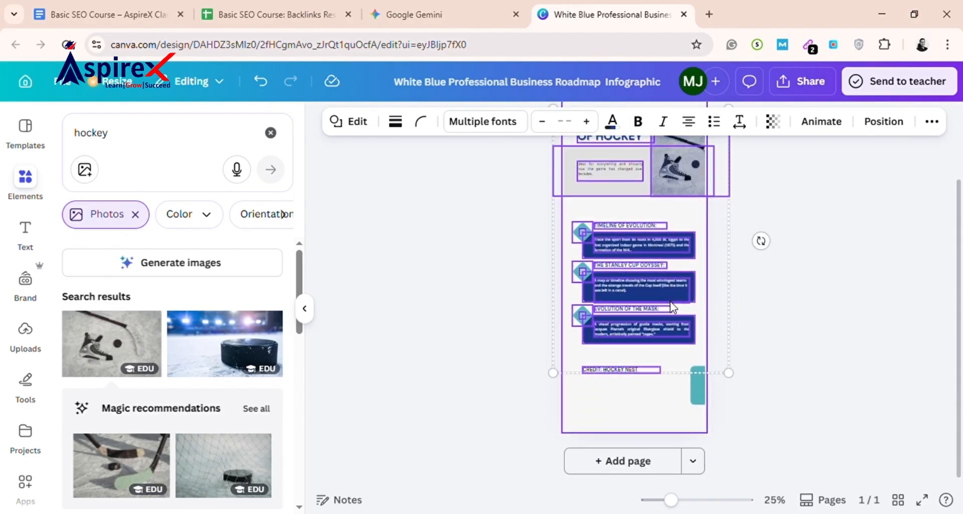
pyautogui.click(800, 322)
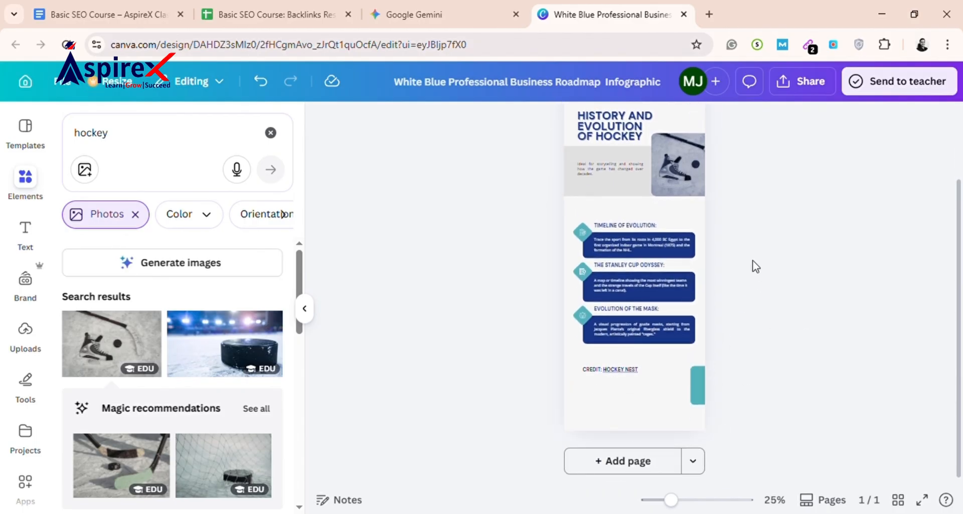
# - Rename the design as "History and Evolution of Hockey"
pyautogui.scroll(2, 752, 265)
pyautogui.click(595, 95)
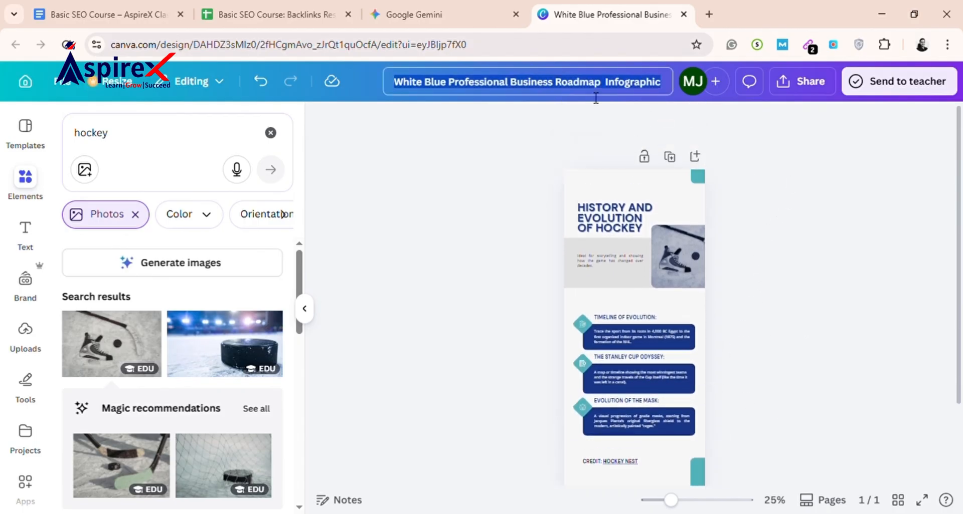
pyautogui.click(624, 214)
pyautogui.click(624, 214)
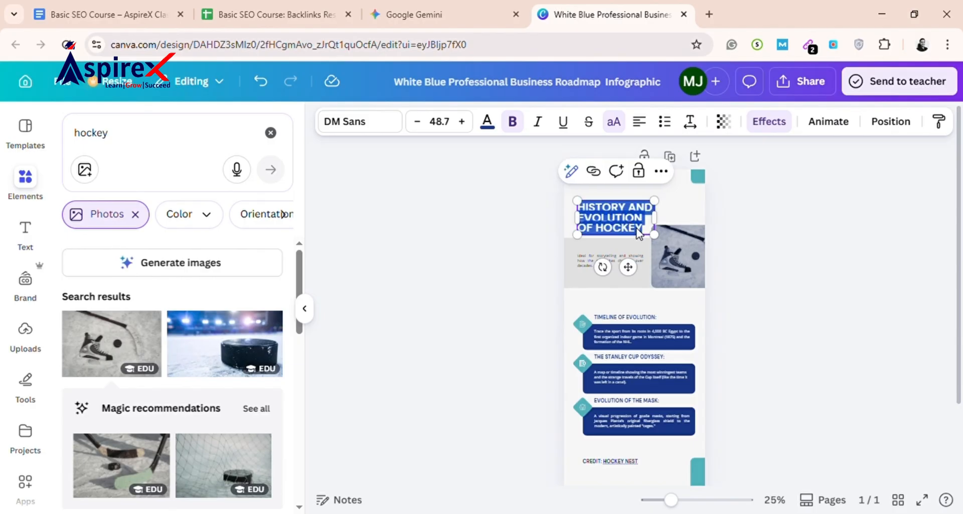
pyautogui.click(766, 236)
pyautogui.click(527, 87)
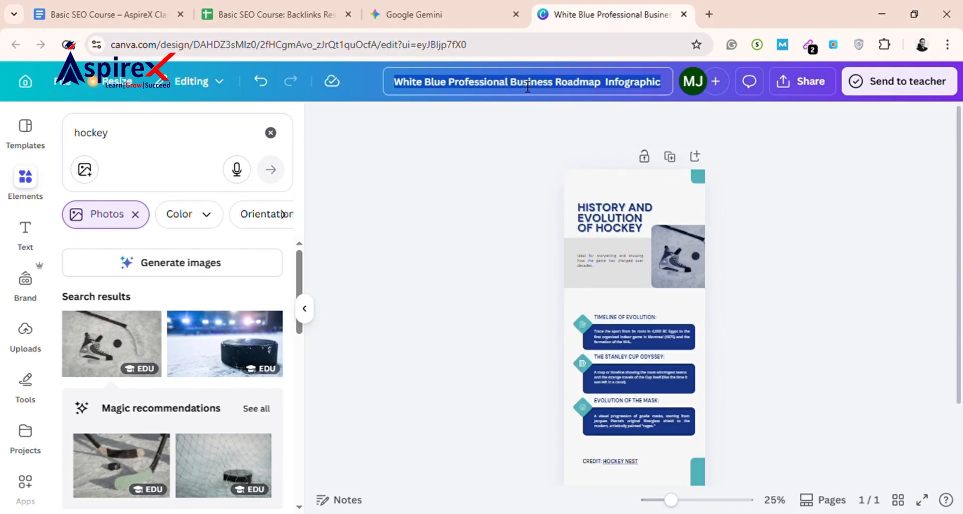
pyautogui.hotkey('ctrl', 'v')
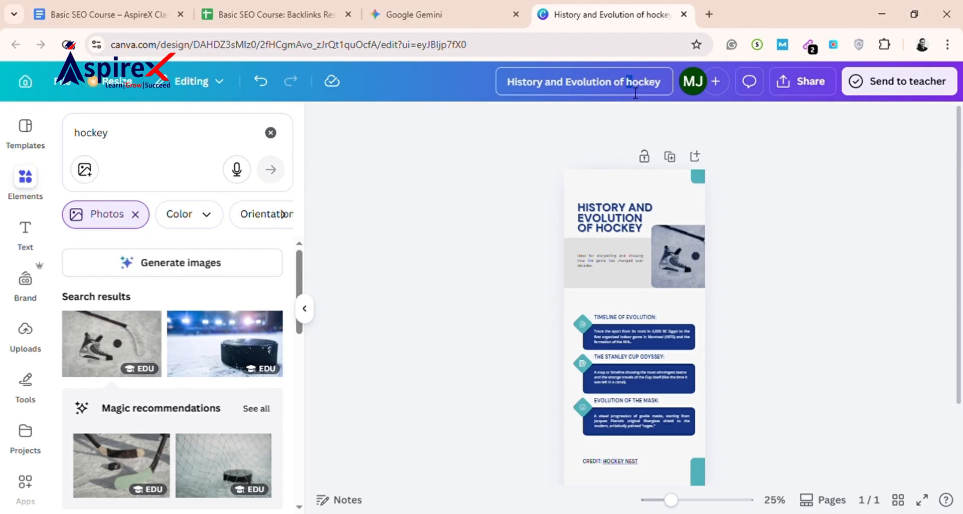
pyautogui.write('H')
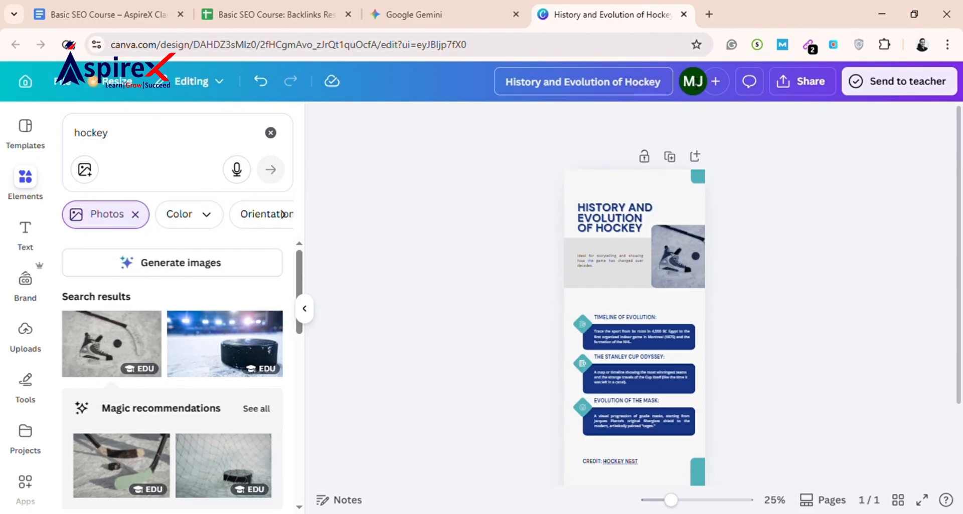
pyautogui.press('Return')
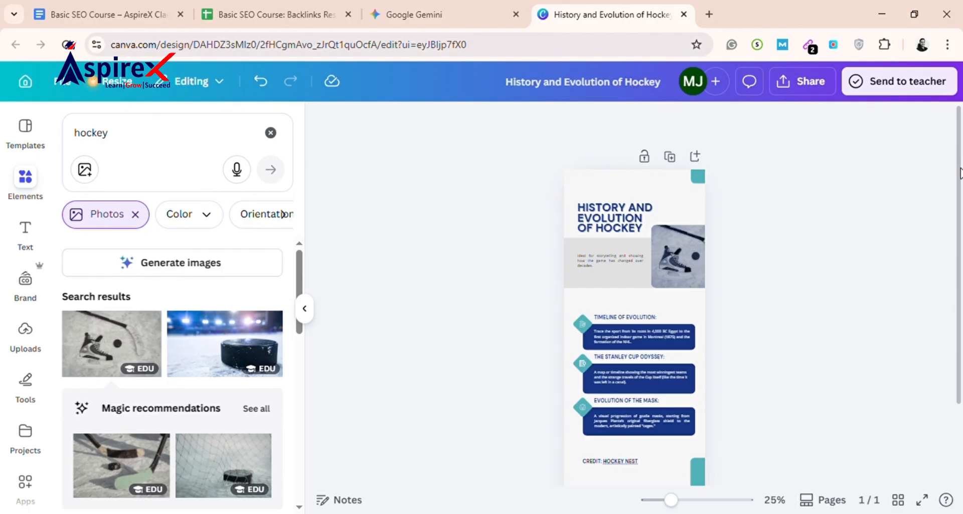
# - Download the infographic as a PDF Print file
pyautogui.click(794, 96)
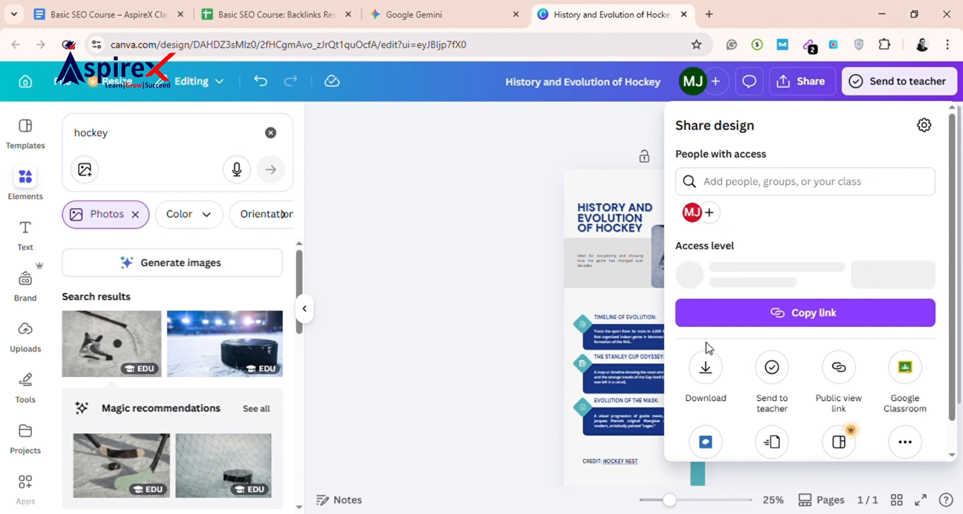
pyautogui.click(705, 368)
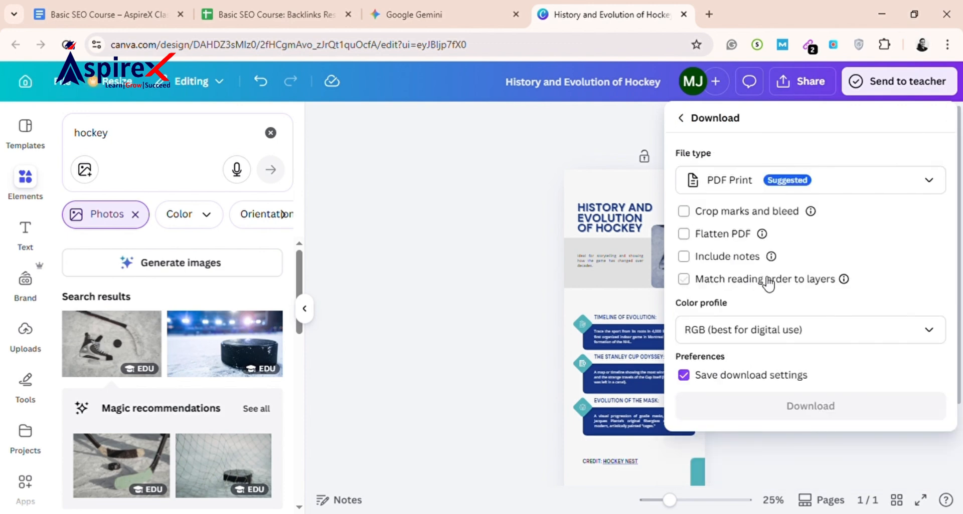
pyautogui.click(852, 188)
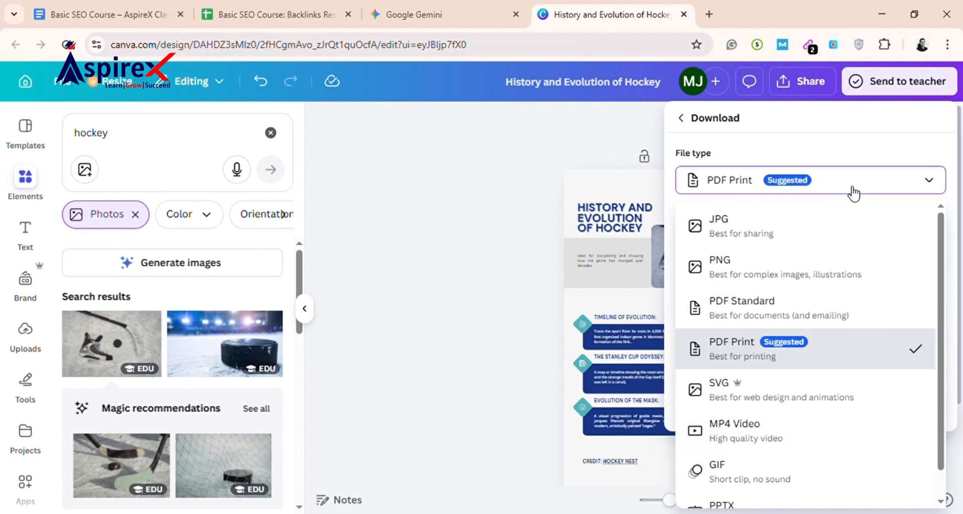
pyautogui.click(821, 357)
pyautogui.click(783, 411)
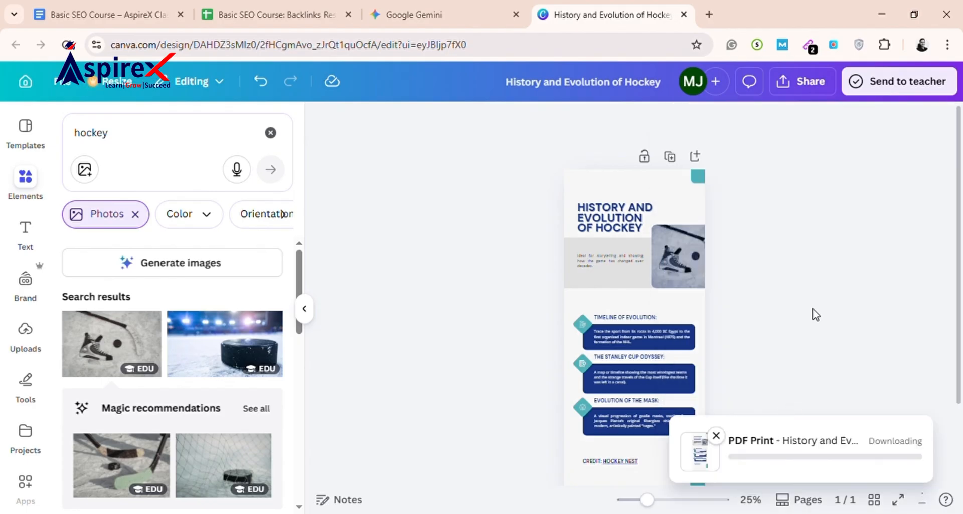
# - Test the HOCKEY NEST credit link in the downloaded PDF and close the page it opens
pyautogui.scroll(-2, 637, 237)
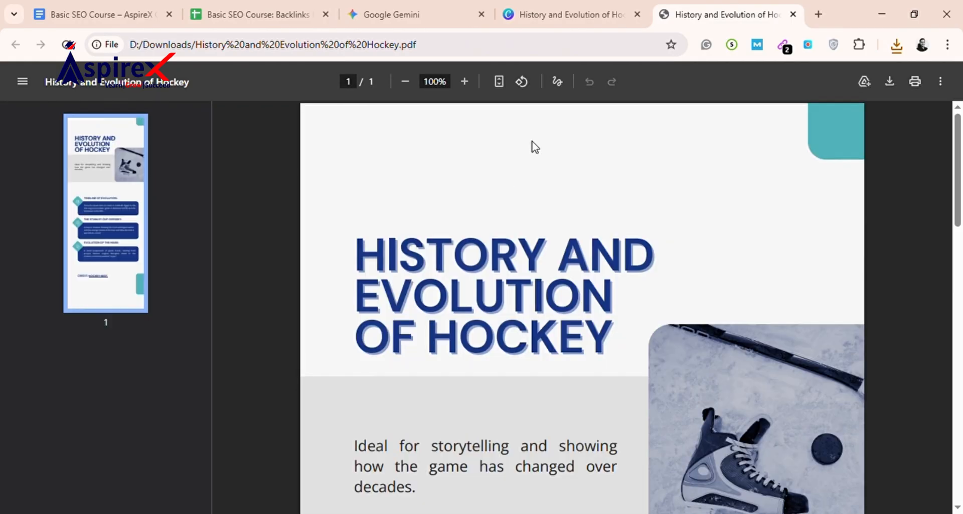
pyautogui.scroll(-10, 531, 185)
pyautogui.scroll(-7, 541, 201)
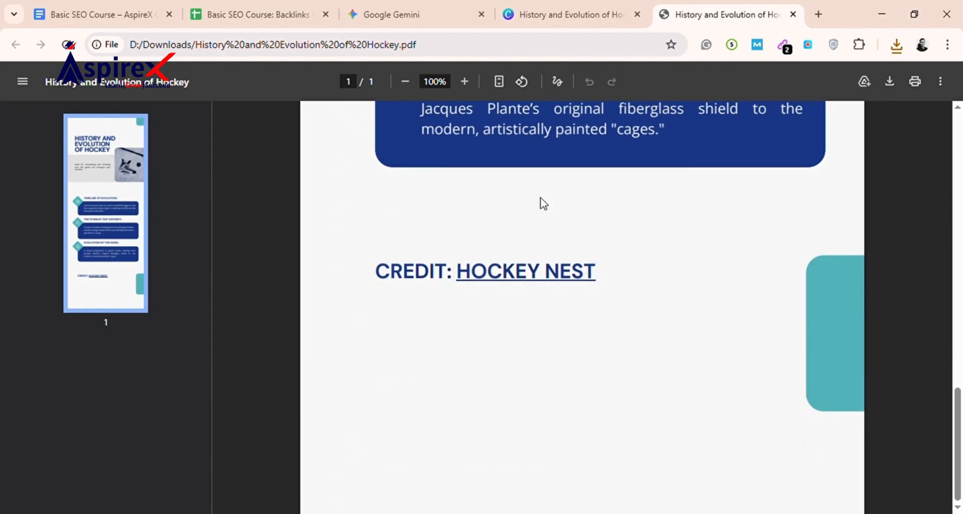
pyautogui.click(536, 276)
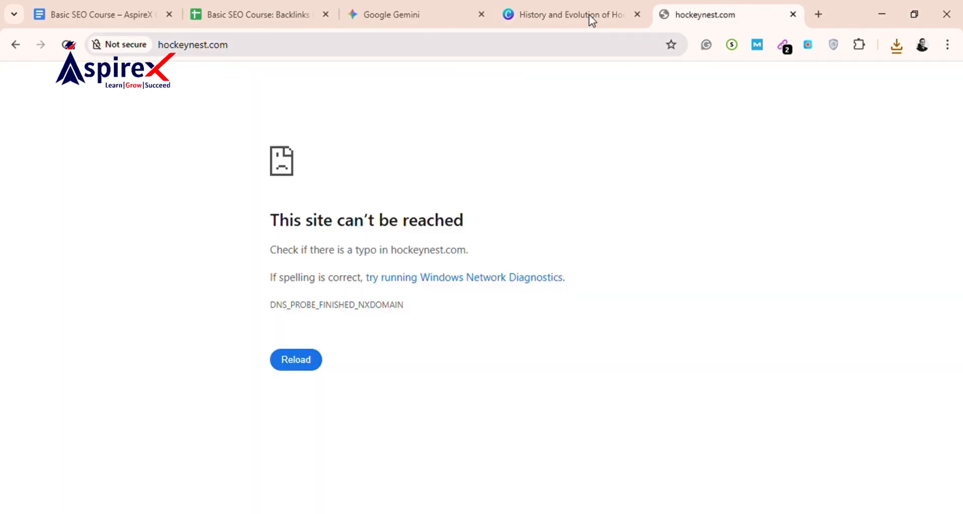
pyautogui.click(524, 10)
pyautogui.click(788, 13)
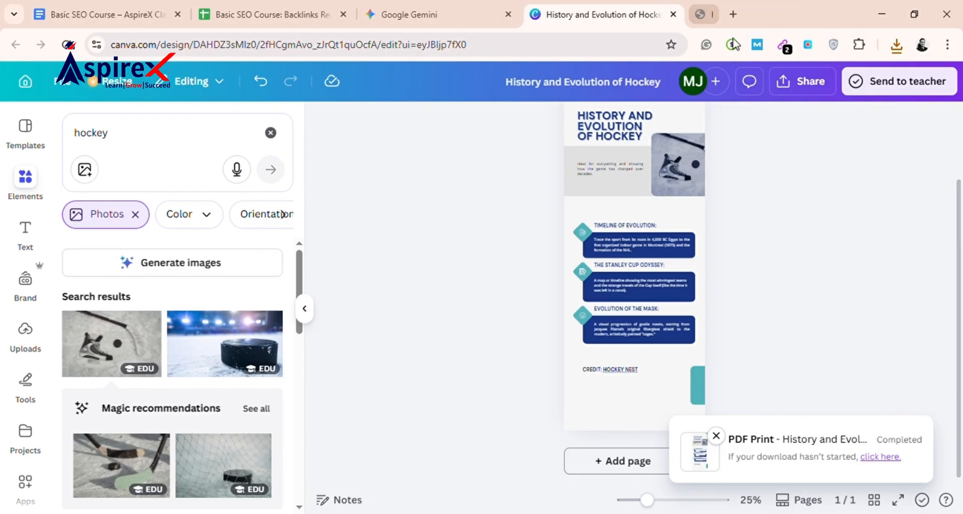
# - Switch to the Google Sheets backlinks spreadsheet and close the Canva and Google Gemini pages
pyautogui.click(300, 1)
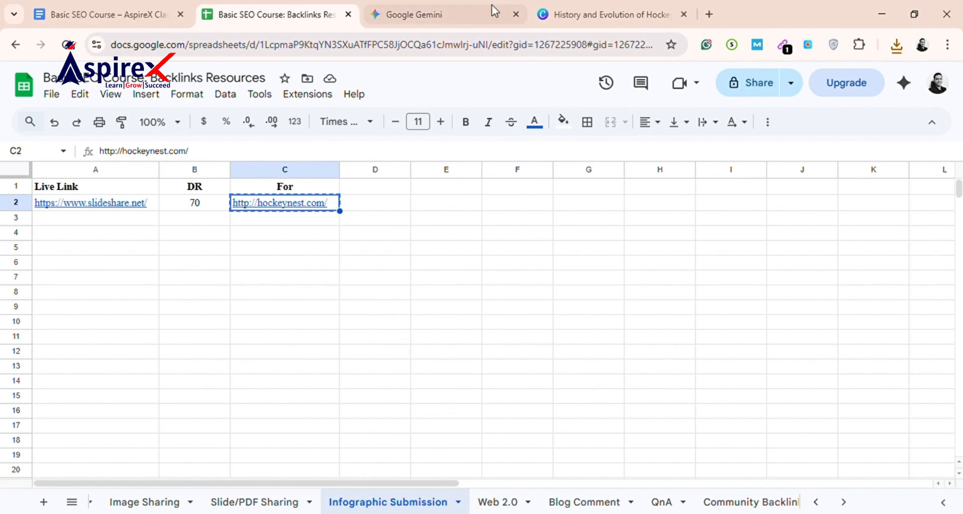
pyautogui.click(683, 15)
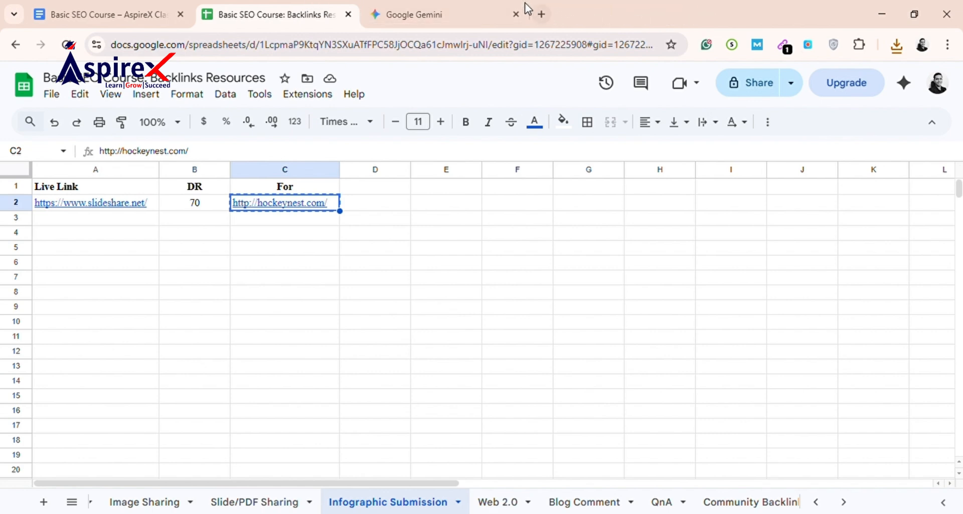
pyautogui.click(514, 14)
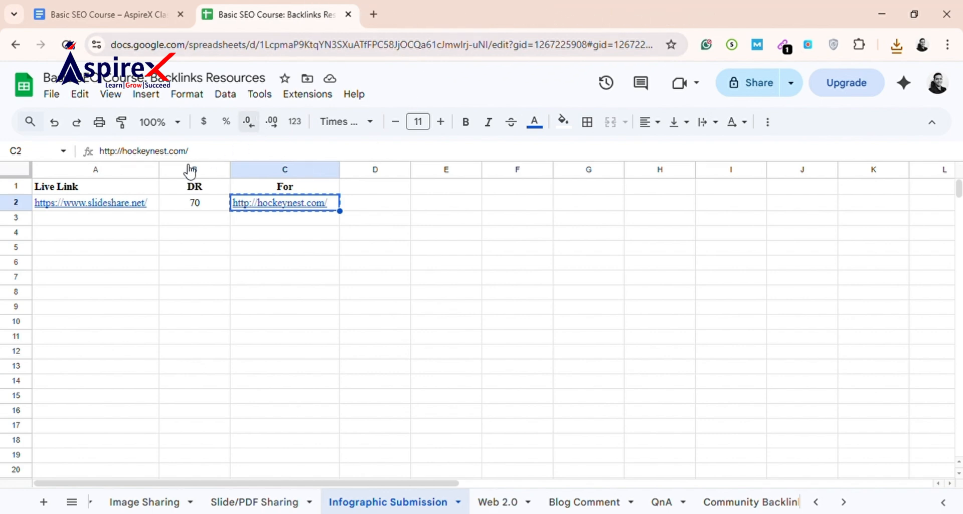
# - Open the Slideshare site linked in cell A2 and upload "History and Evolution of Hockey.pdf" there
pyautogui.click(139, 209)
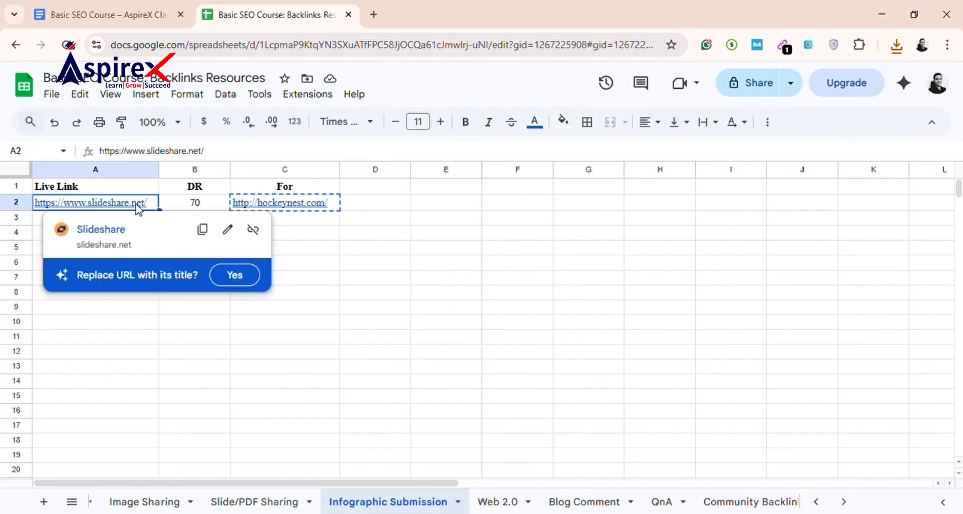
pyautogui.click(352, 224)
pyautogui.click(111, 205)
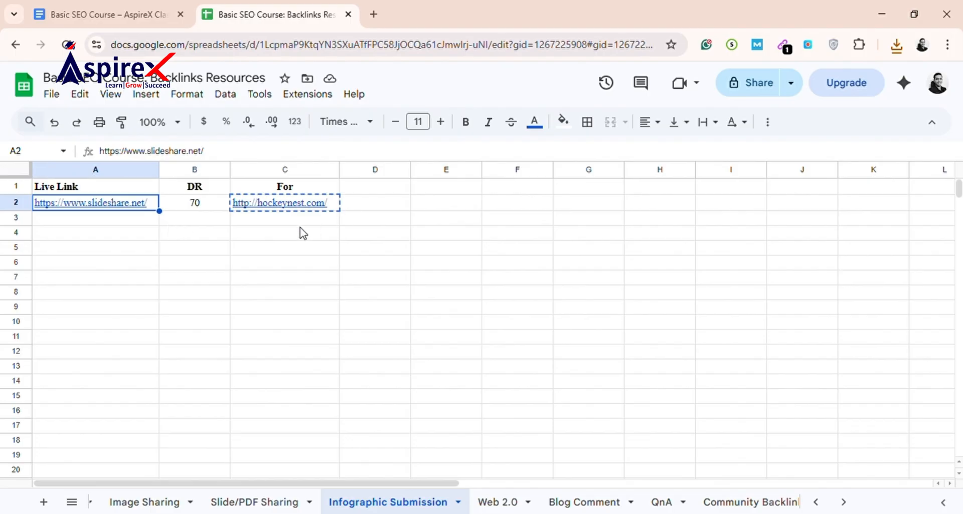
pyautogui.click(93, 203)
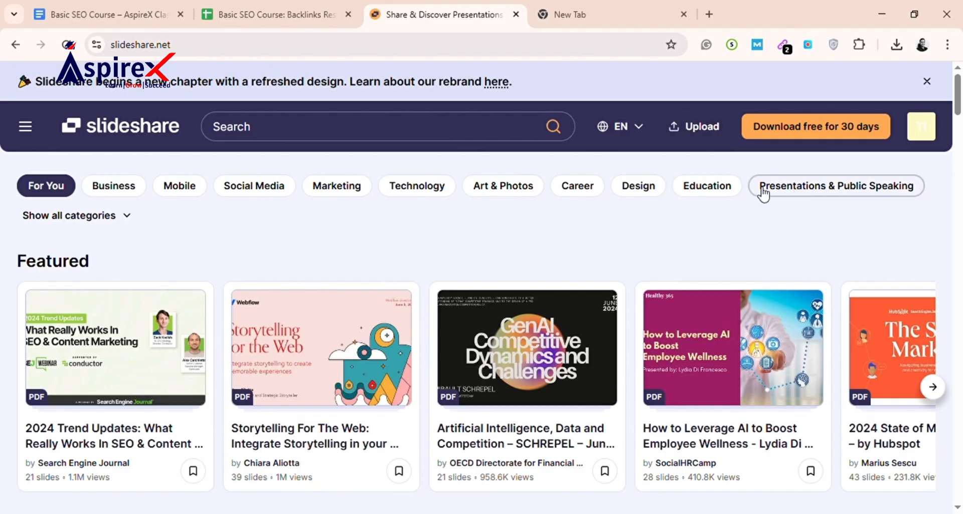
pyautogui.click(708, 131)
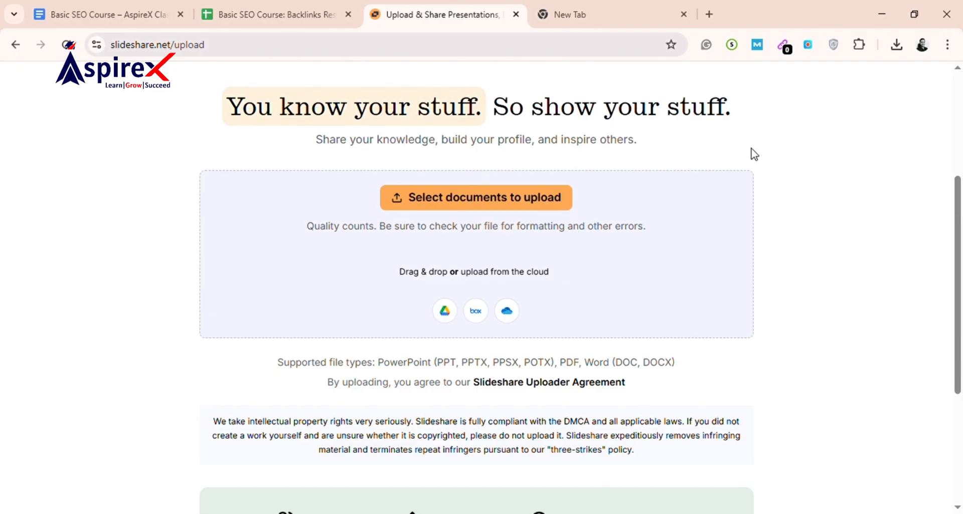
pyautogui.click(450, 200)
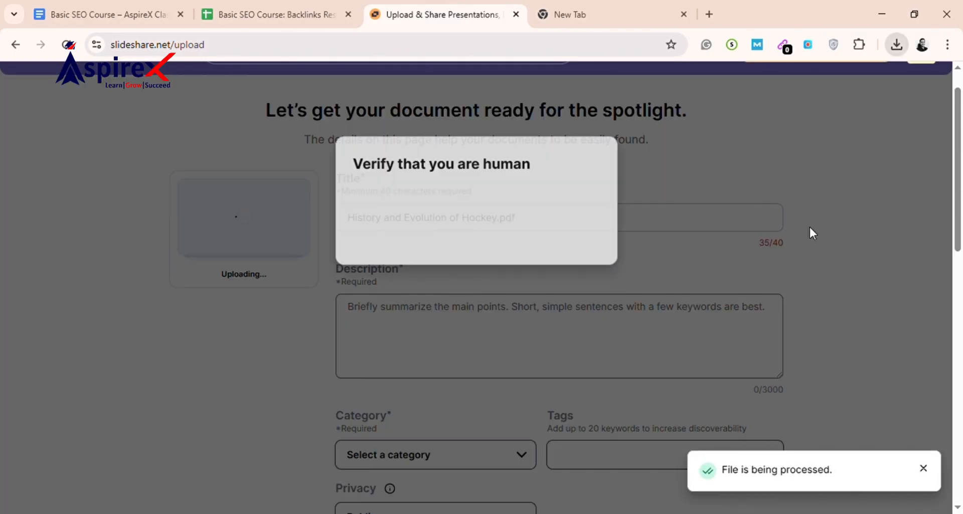
# - Set the document title to "History and Evolution of Hockey By Hockey Nest" and close the AI generated suggestions without accepting them
pyautogui.click(457, 217)
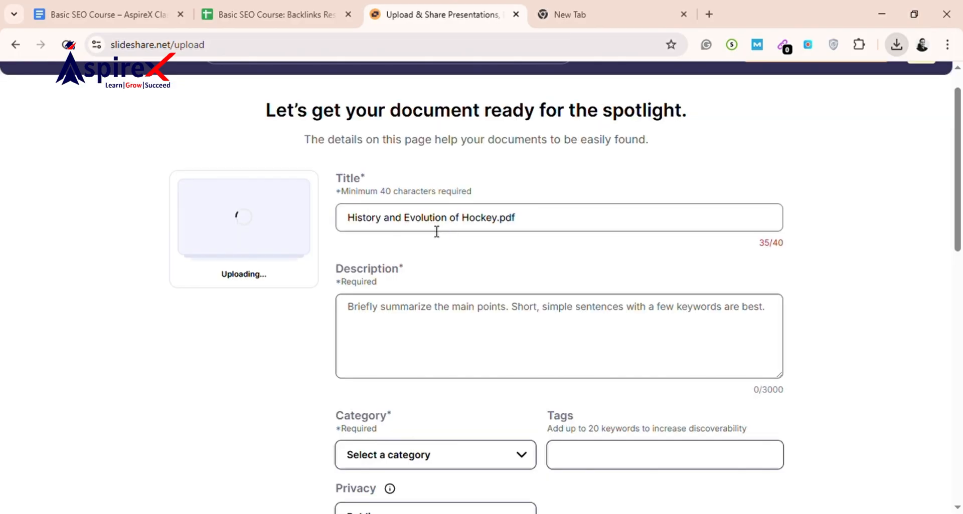
pyautogui.click(586, 226)
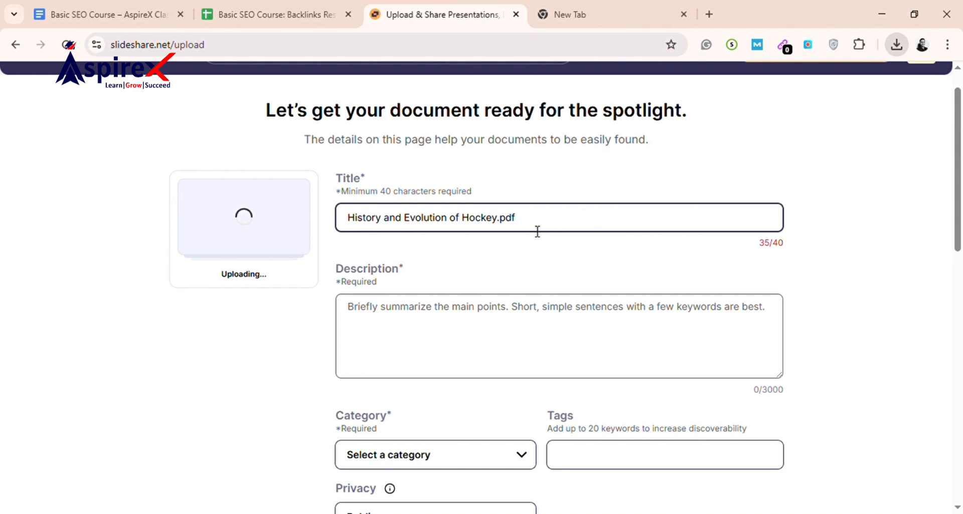
pyautogui.hotkey('shift', 'Left')
pyautogui.hotkey('shift', 'Left')
pyautogui.hotkey('shift', 'Left')
pyautogui.press('BackSpace')
pyautogui.press('BackSpace')
pyautogui.write('By Hovkr')
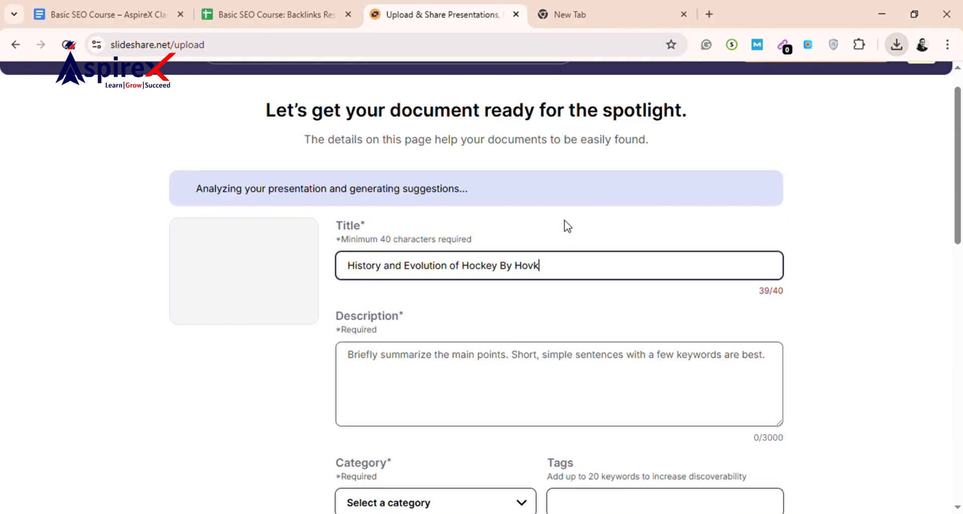
pyautogui.press('BackSpace')
pyautogui.press('BackSpace')
pyautogui.press('BackSpace')
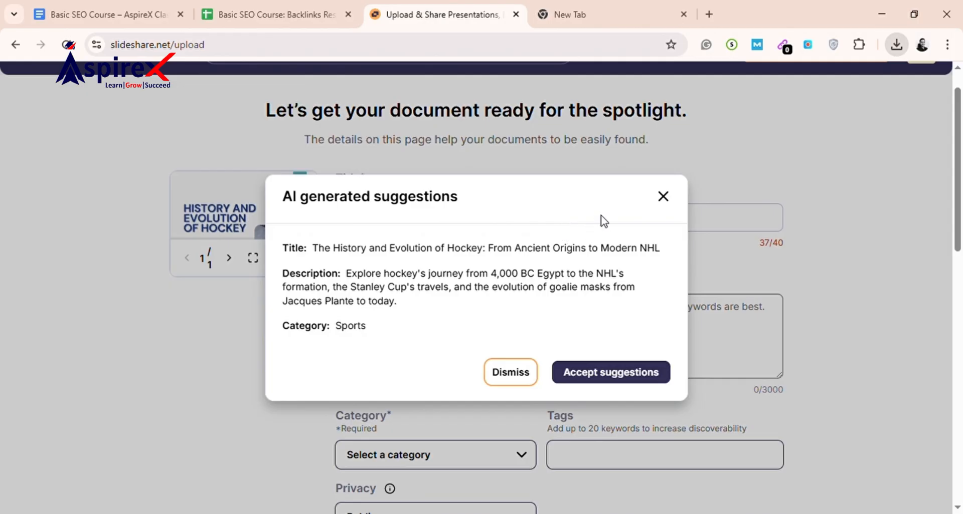
pyautogui.click(662, 197)
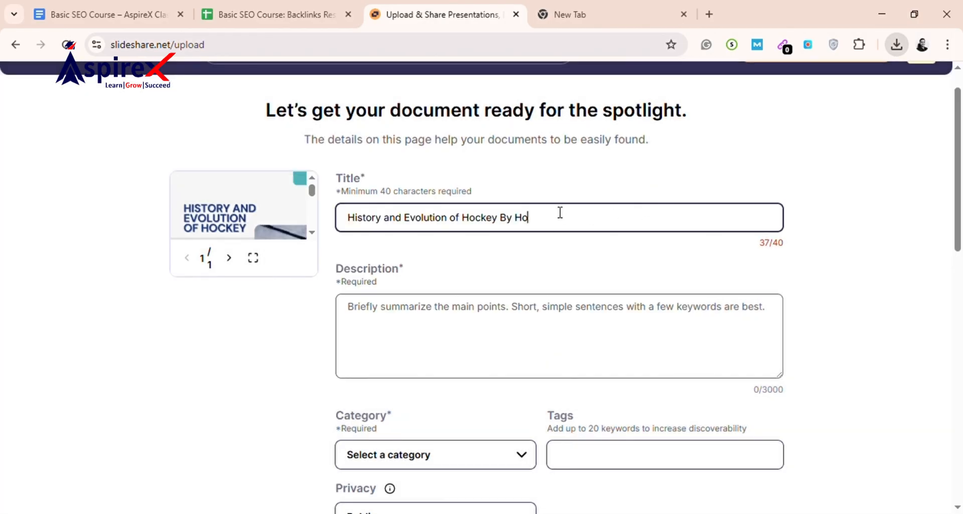
pyautogui.write('ckey Nest')
pyautogui.click(526, 256)
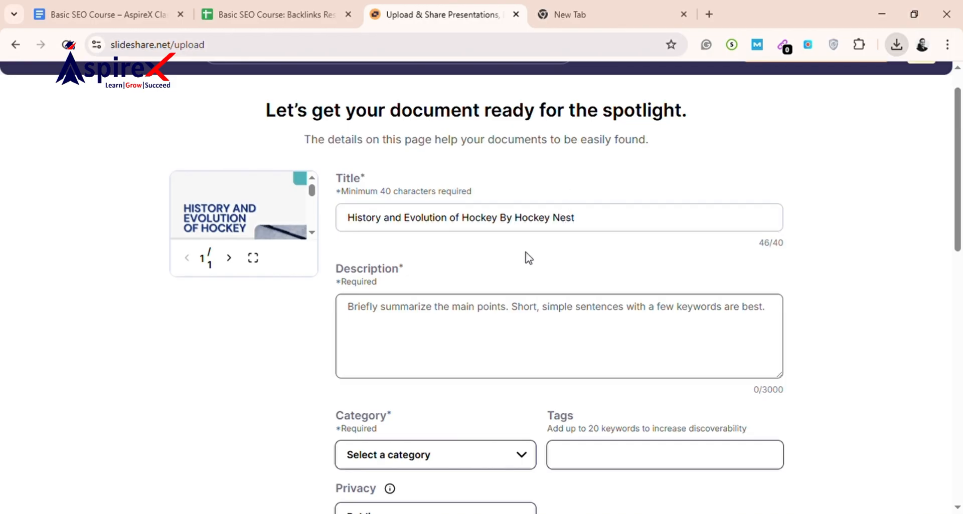
# - Set the document's category to Sports
pyautogui.scroll(-1, 527, 256)
pyautogui.click(631, 249)
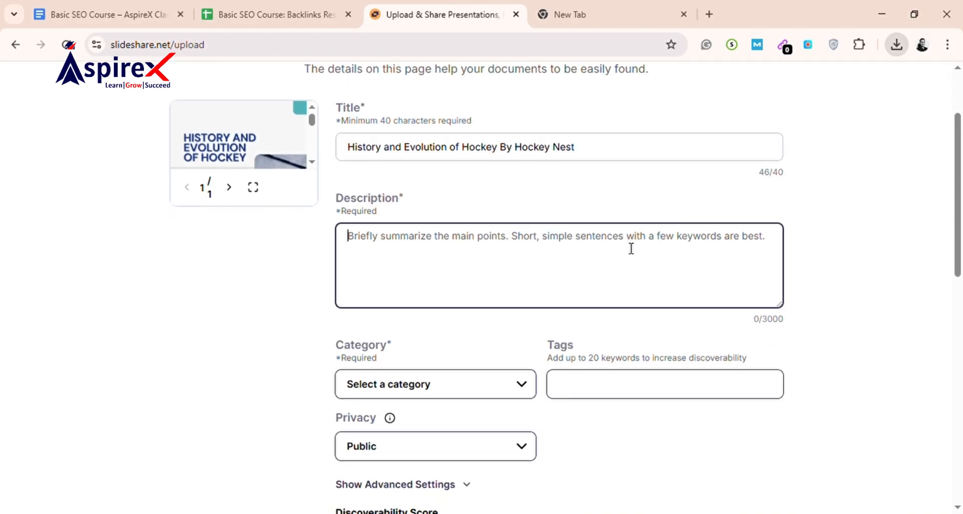
pyautogui.scroll(-2, 533, 269)
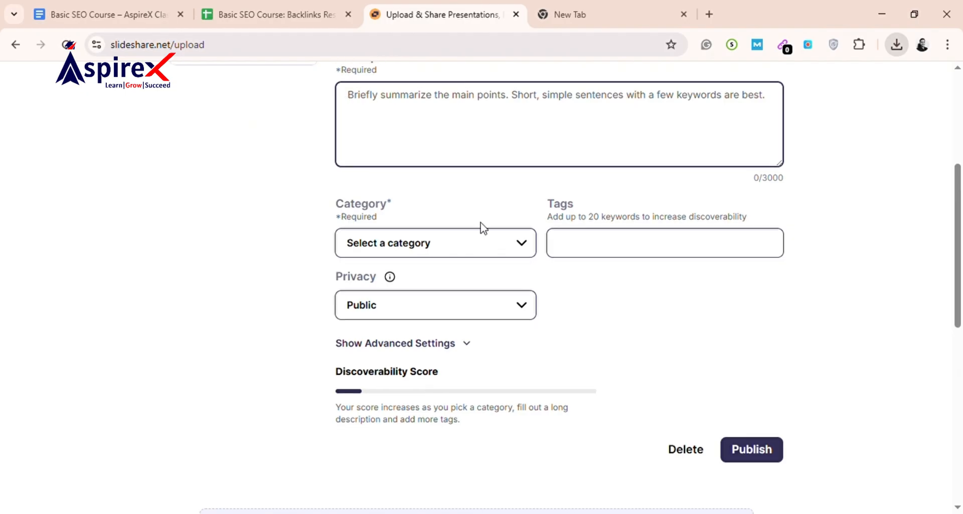
pyautogui.click(455, 245)
pyautogui.scroll(-1, 455, 225)
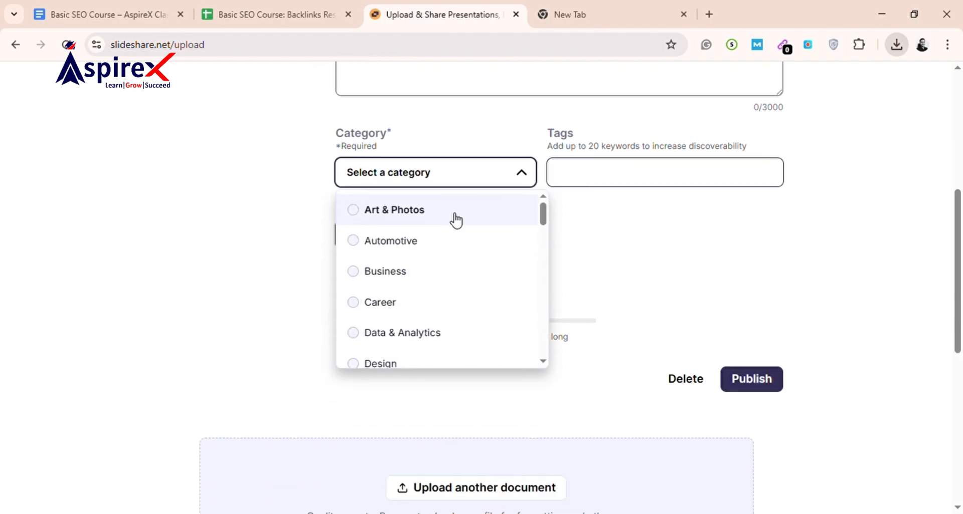
pyautogui.scroll(-4, 442, 280)
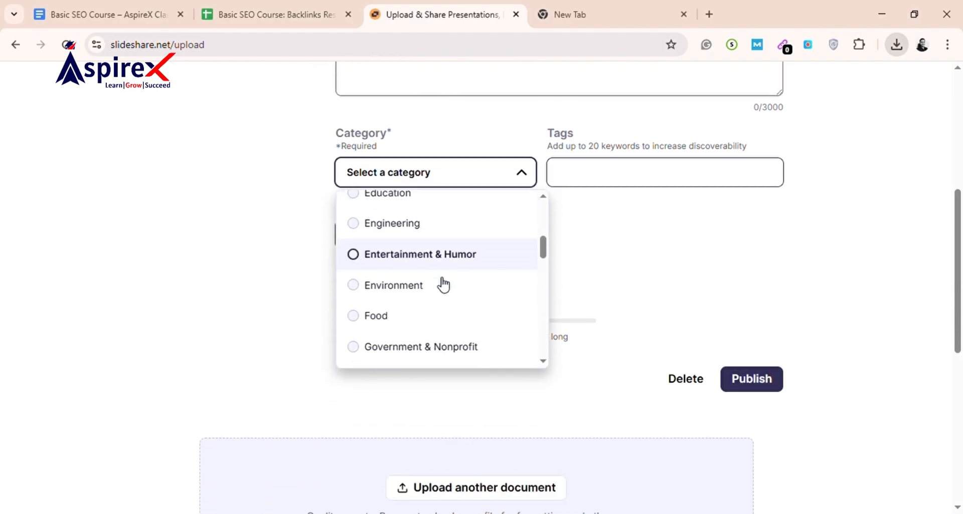
pyautogui.scroll(-2, 443, 284)
pyautogui.scroll(-1, 443, 284)
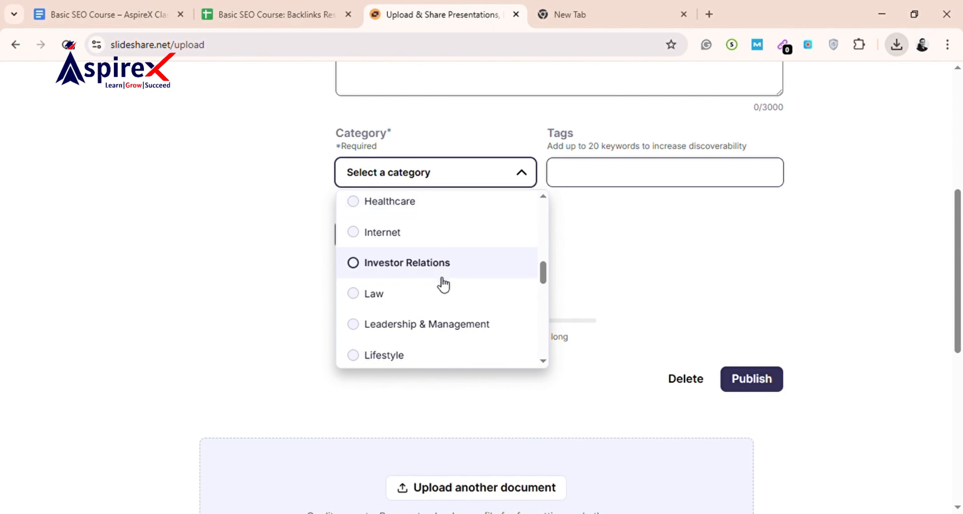
pyautogui.scroll(-5, 443, 285)
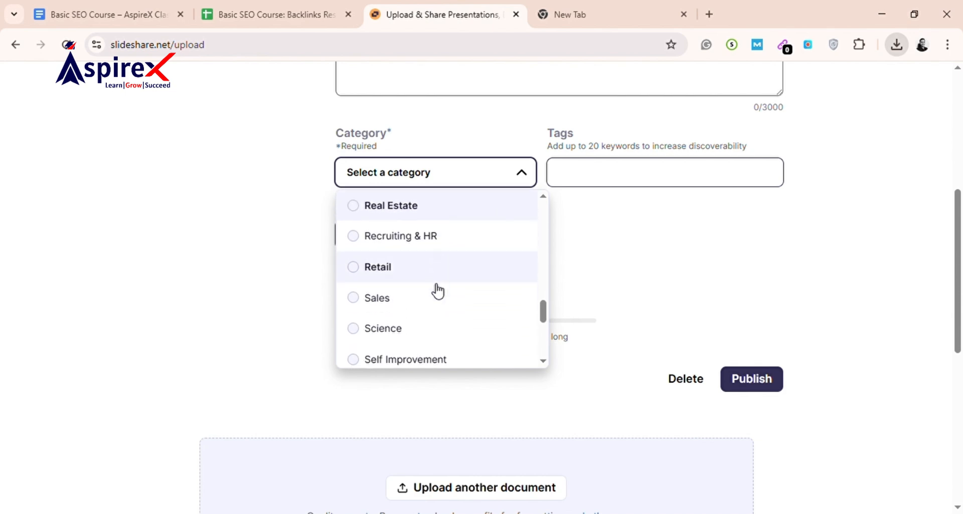
pyautogui.scroll(-6, 437, 291)
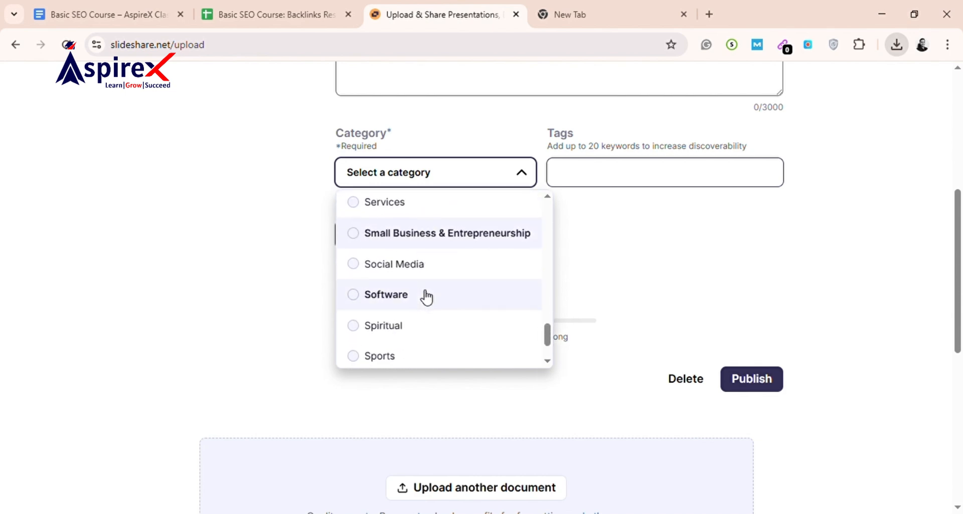
pyautogui.scroll(-1, 425, 293)
pyautogui.click(415, 281)
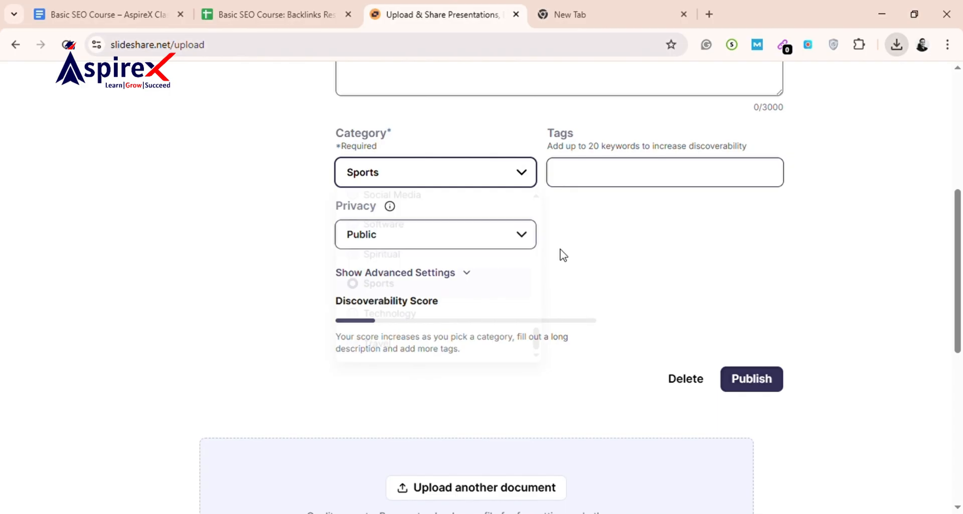
pyautogui.scroll(2, 589, 245)
pyautogui.click(593, 245)
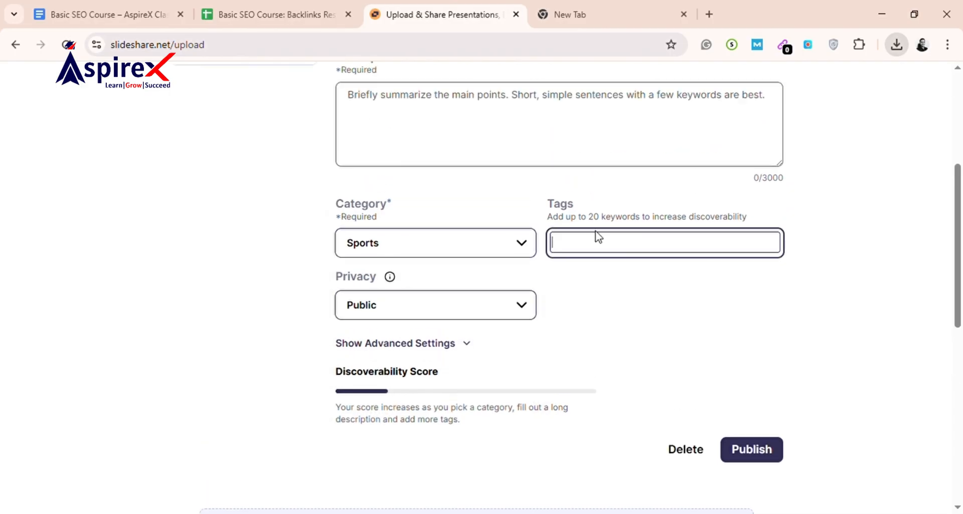
pyautogui.write('hocke')
pyautogui.press('BackSpace')
pyautogui.press('BackSpace')
pyautogui.press('BackSpace')
pyautogui.click(584, 289)
pyautogui.scroll(3, 584, 289)
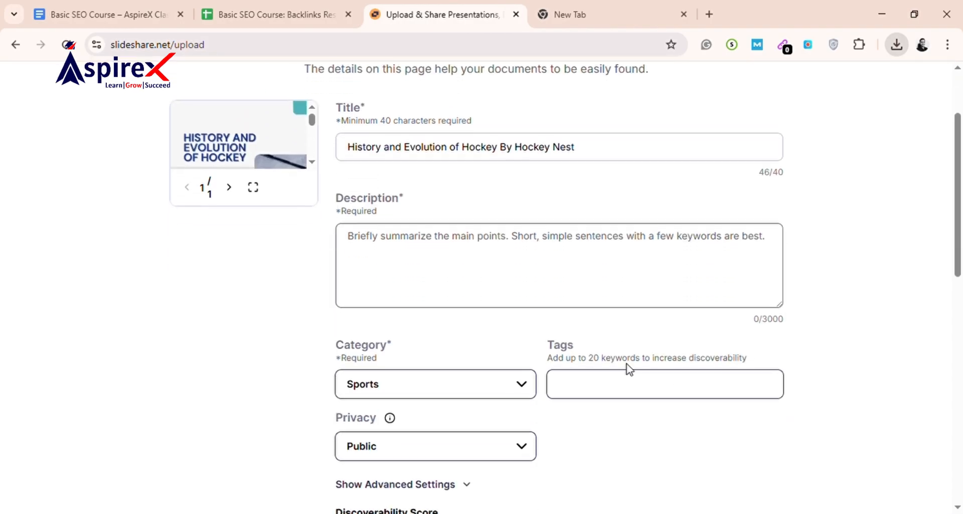
# - Load gemini.google.com in the empty browser tab, copy the document title from the Slideshare form and return to Gemini
pyautogui.scroll(2, 592, 242)
pyautogui.click(456, 335)
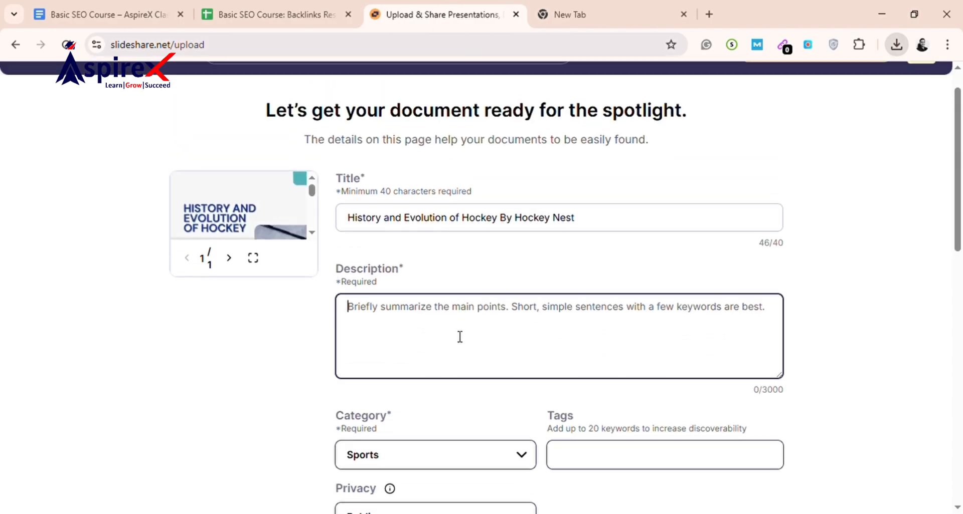
pyautogui.click(603, 11)
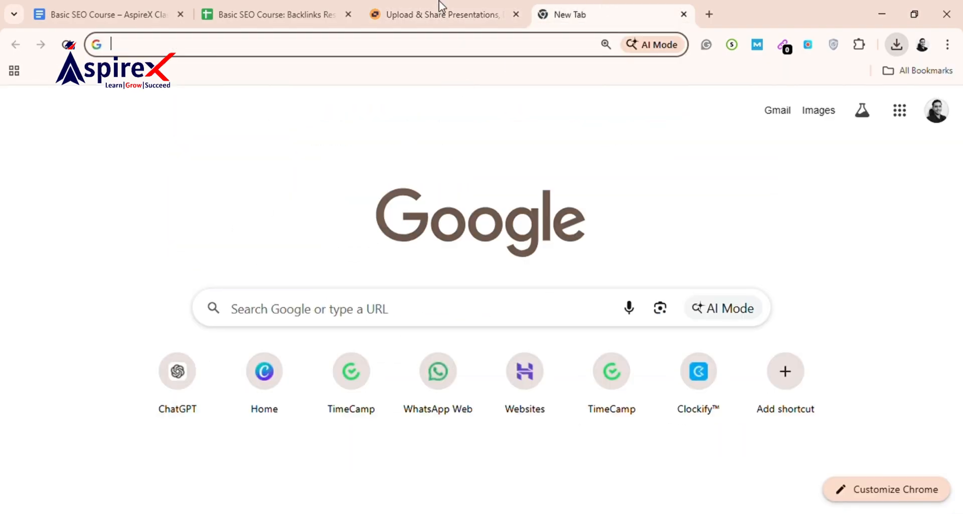
pyautogui.write('gemini.google.com')
pyautogui.press('Return')
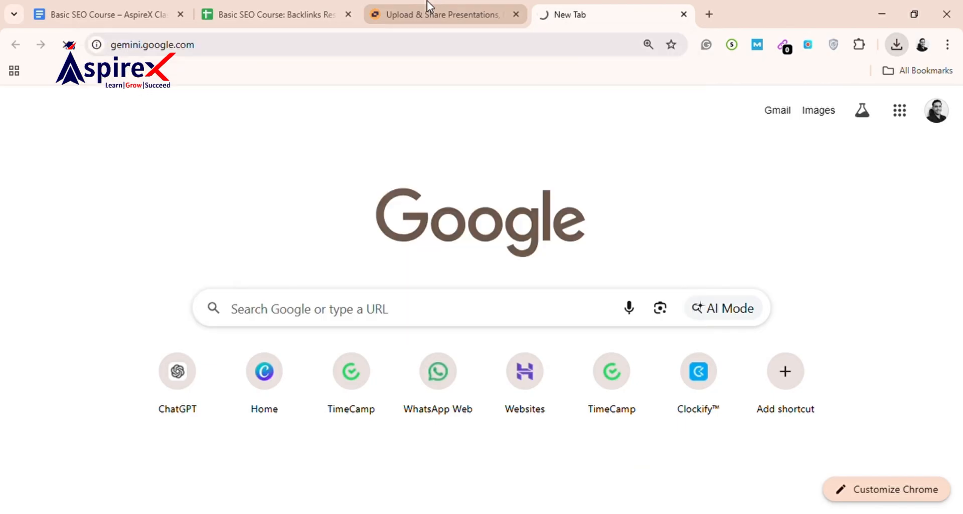
pyautogui.click(426, 2)
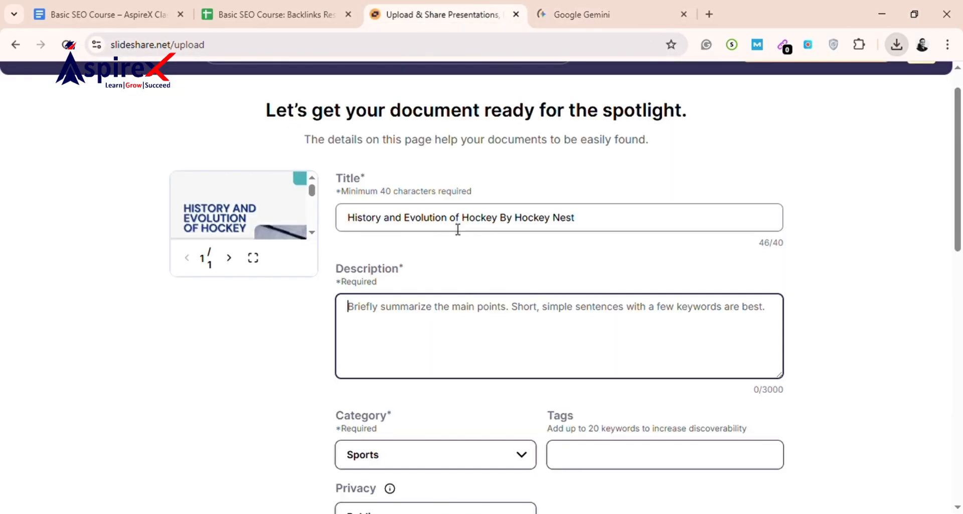
pyautogui.tripleClick(458, 230)
pyautogui.hotkey('ctrl', 'c')
pyautogui.click(539, 13)
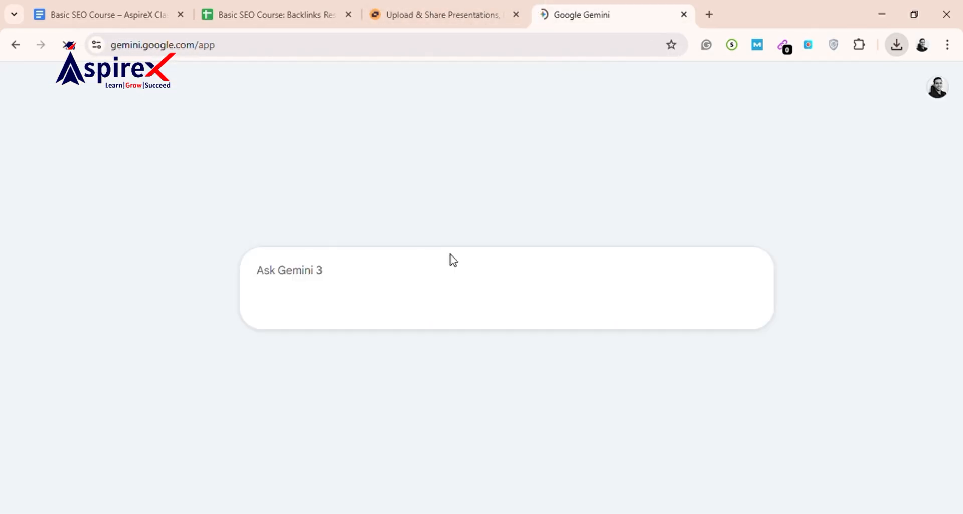
# - Ask Gemini to "give me a description for my infographic" titled "History and Evolution of Hockey By Hockey Nest"
pyautogui.write('g')
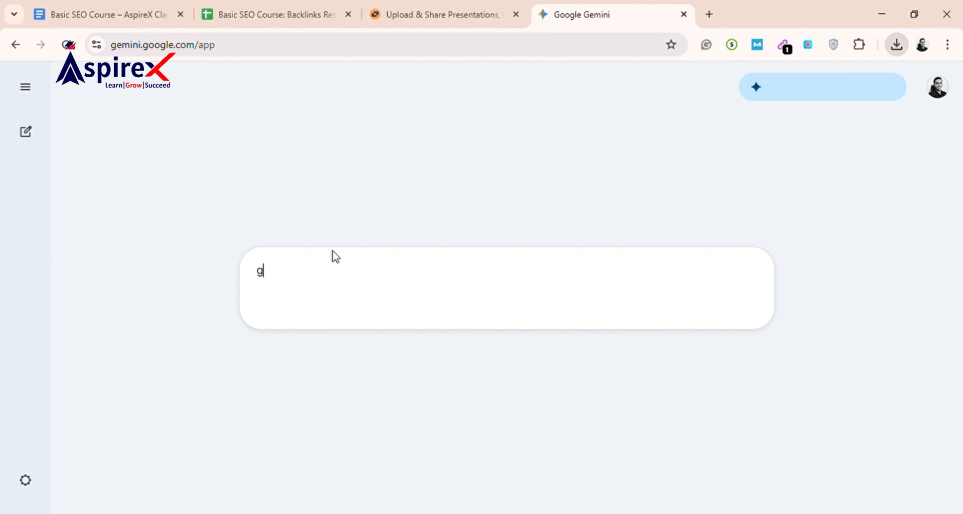
pyautogui.write('ive me a')
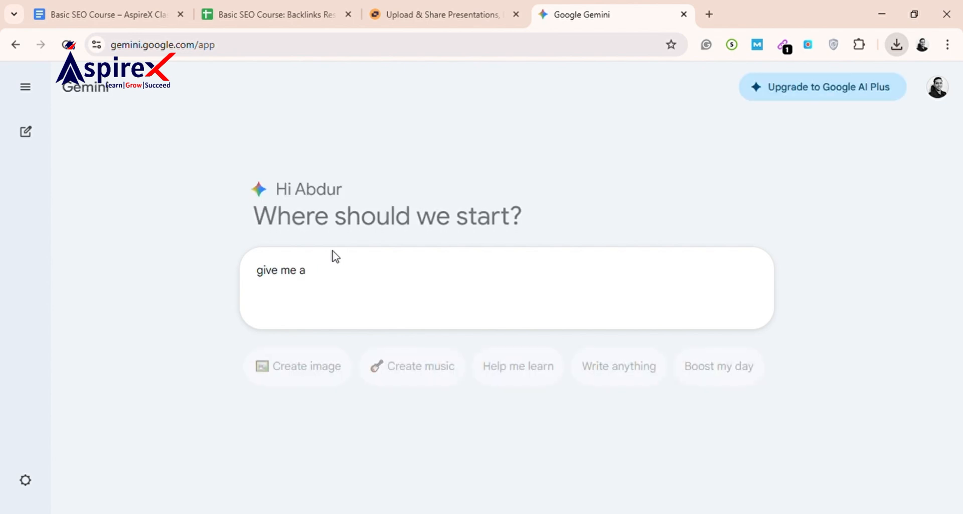
pyautogui.write(' descript')
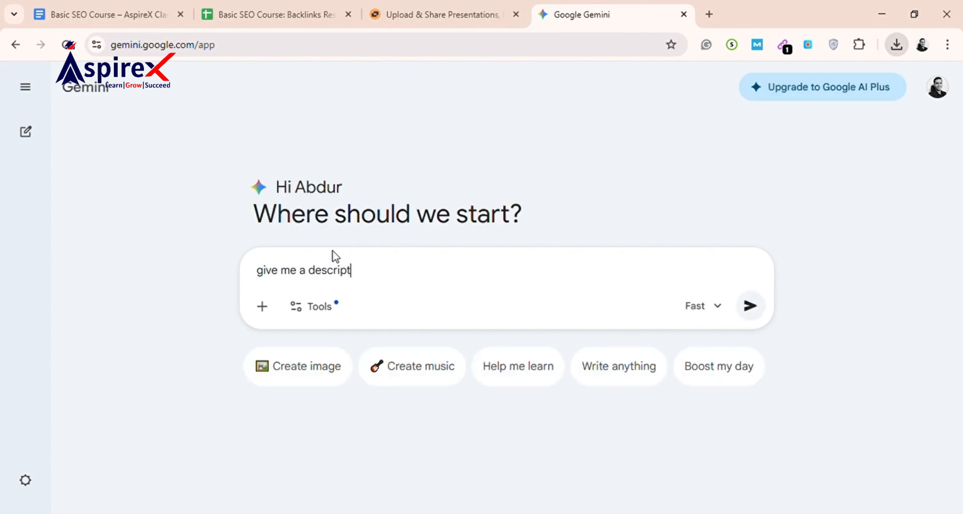
pyautogui.write('ion for my infographic "')
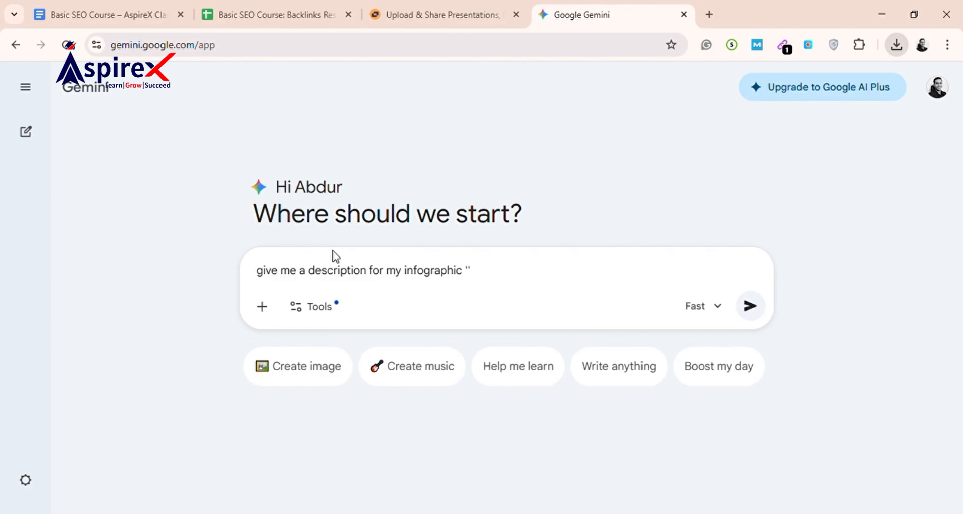
pyautogui.hotkey('ctrl', 'v')
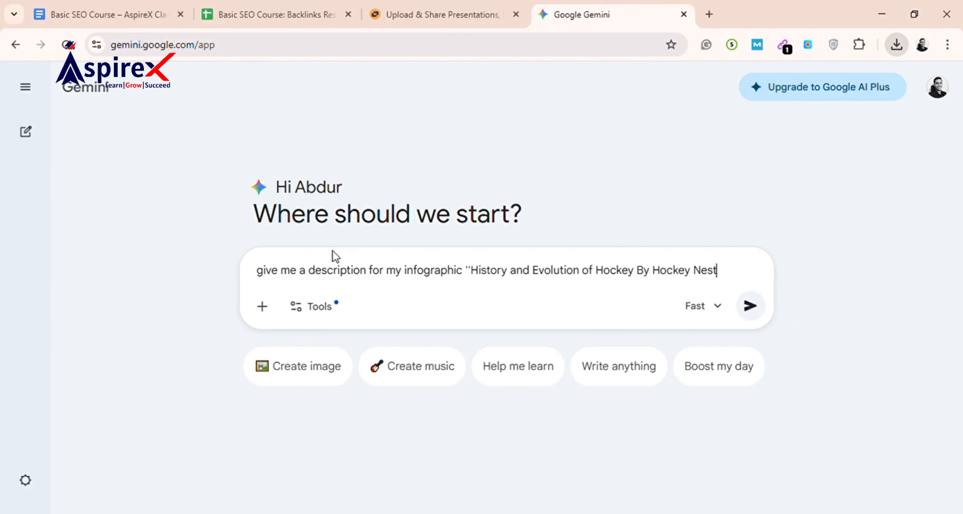
pyautogui.press('Return')
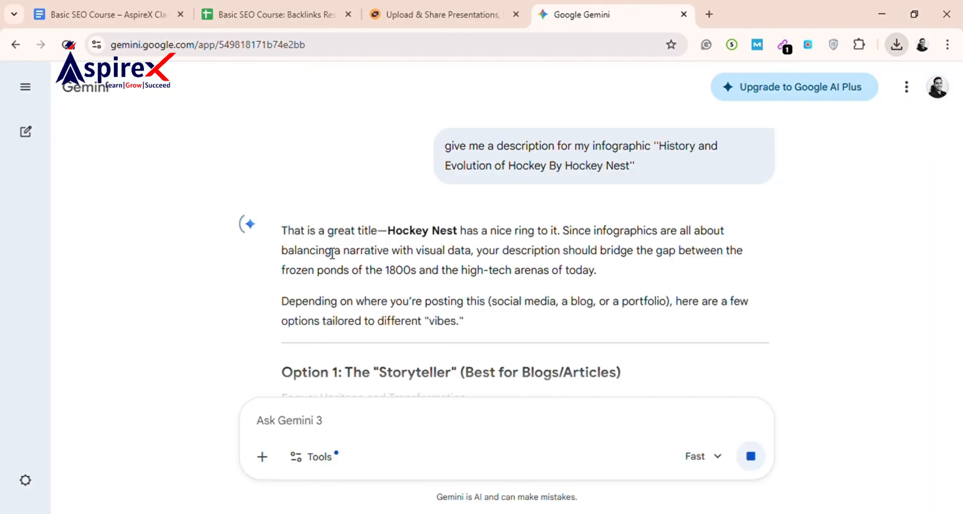
# - Copy Gemini's Option 1 "Storyteller" description into the Slideshare description and delete its opening quotation mark
pyautogui.scroll(-4, 331, 249)
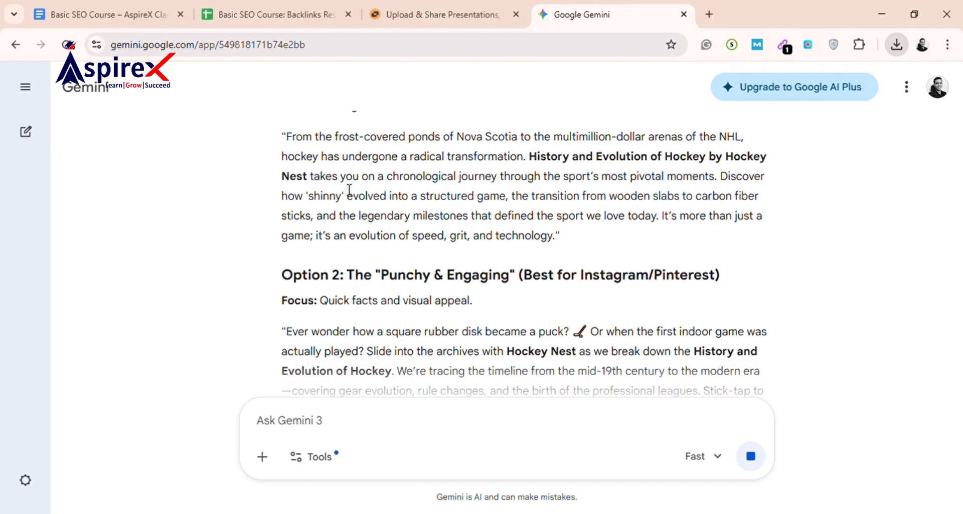
pyautogui.scroll(1, 350, 216)
pyautogui.tripleClick(348, 247)
pyautogui.hotkey('ctrl', 'c')
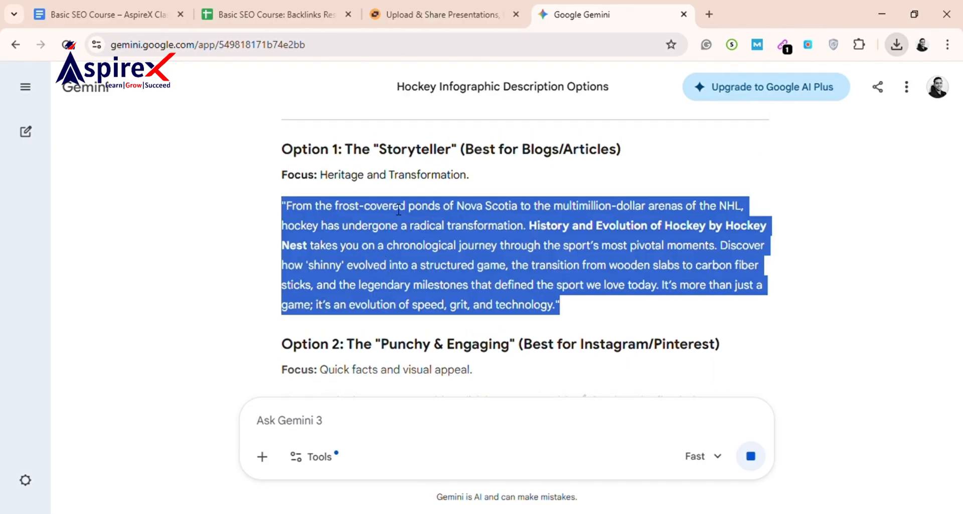
pyautogui.hotkey('ctrl', 'shift', 'Tab')
pyautogui.click(422, 348)
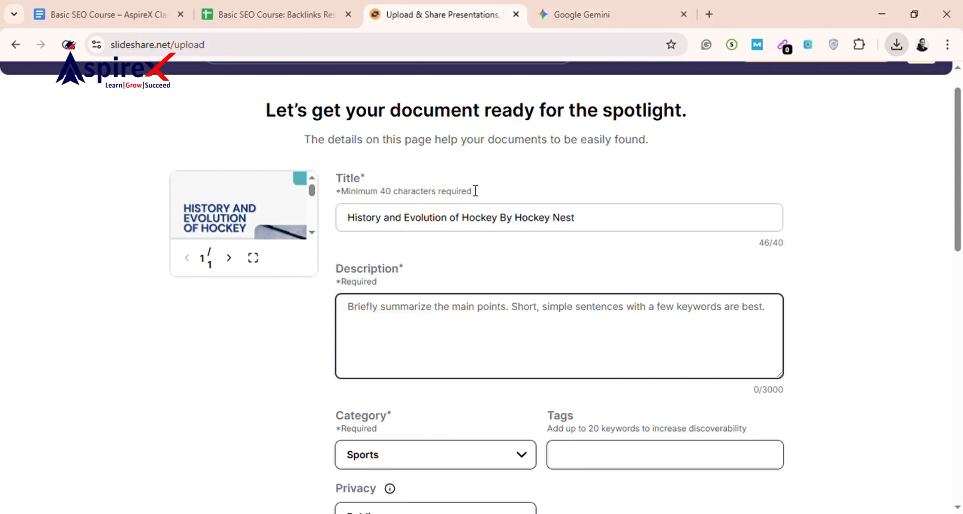
pyautogui.hotkey('ctrl', 'v')
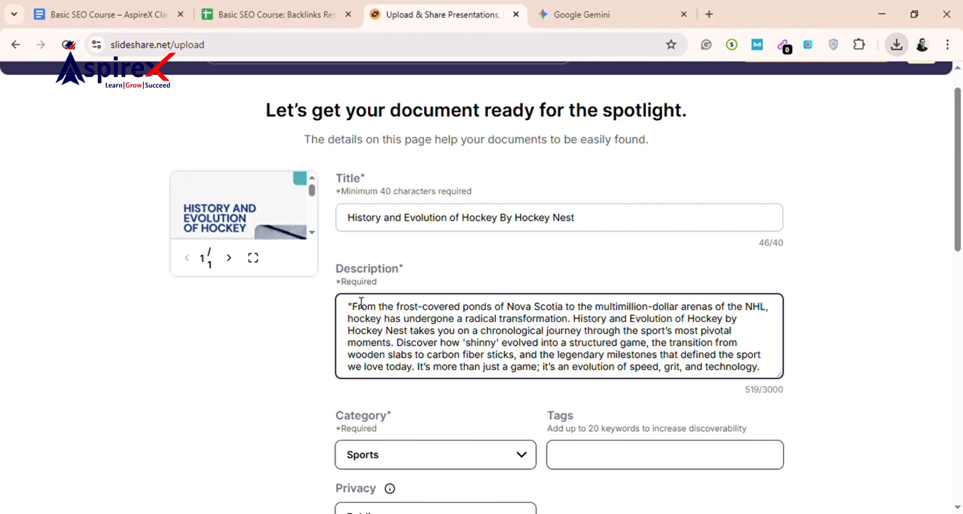
pyautogui.moveTo(353, 317); pyautogui.dragTo(337, 311)
pyautogui.click(361, 308)
pyautogui.press('BackSpace')
pyautogui.scroll(-3, 577, 334)
pyautogui.scroll(5, 554, 338)
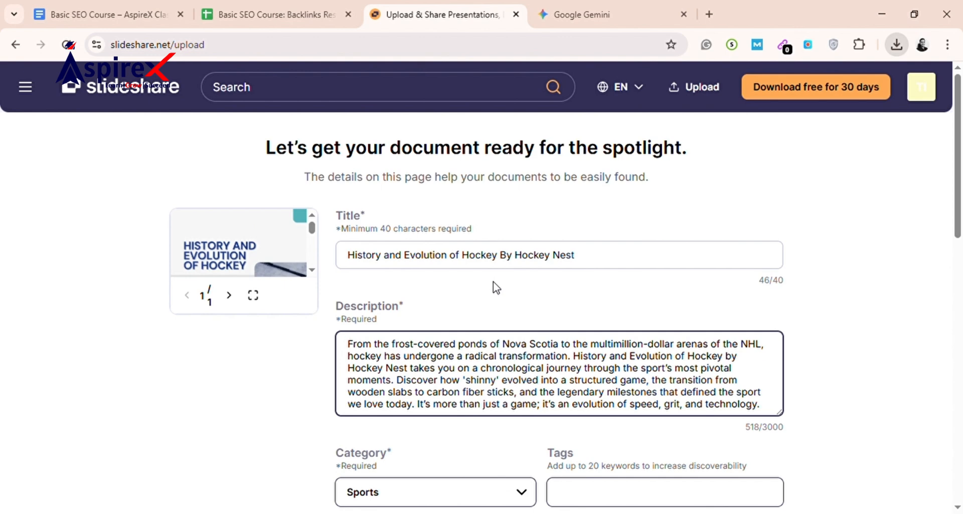
pyautogui.scroll(-6, 554, 269)
pyautogui.scroll(3, 621, 311)
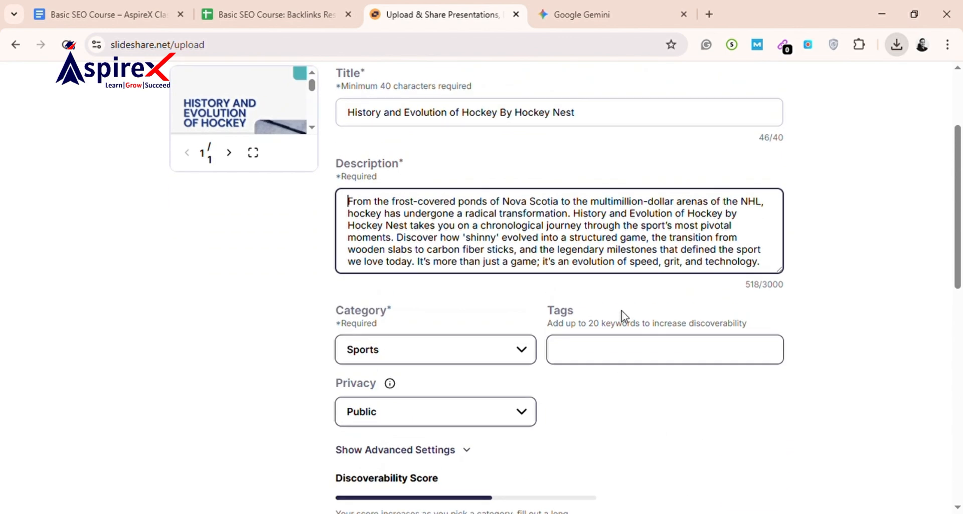
pyautogui.scroll(3, 757, 383)
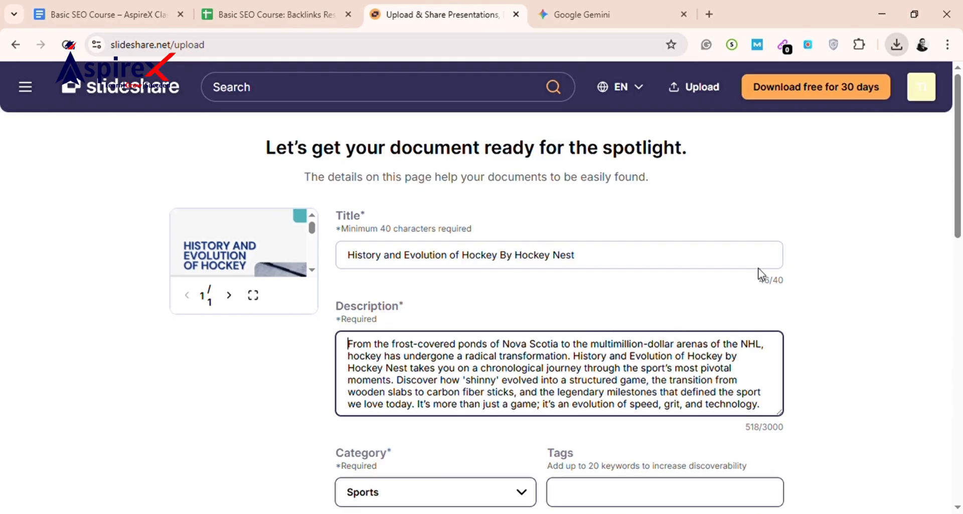
pyautogui.click(849, 284)
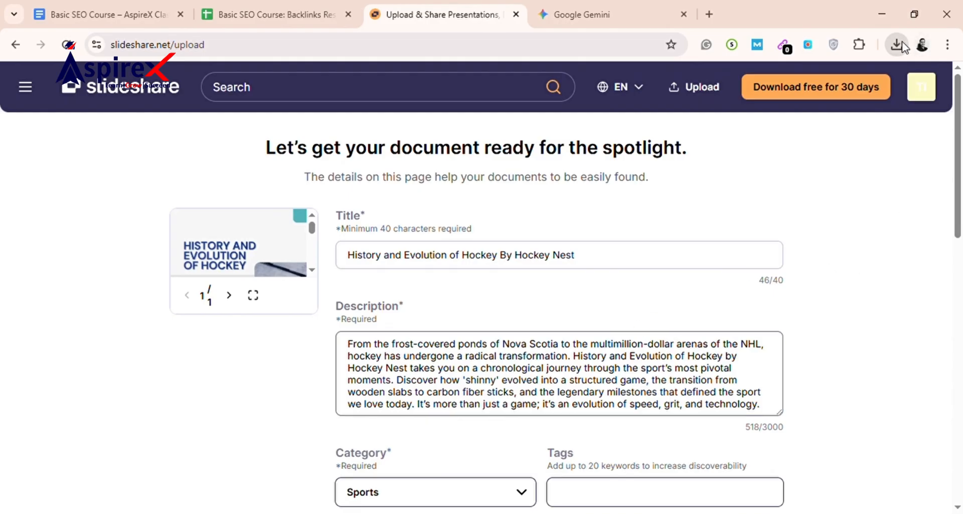
# - Check the remaining document details on the Slideshare upload form and publish the infographic
pyautogui.scroll(-3, 797, 316)
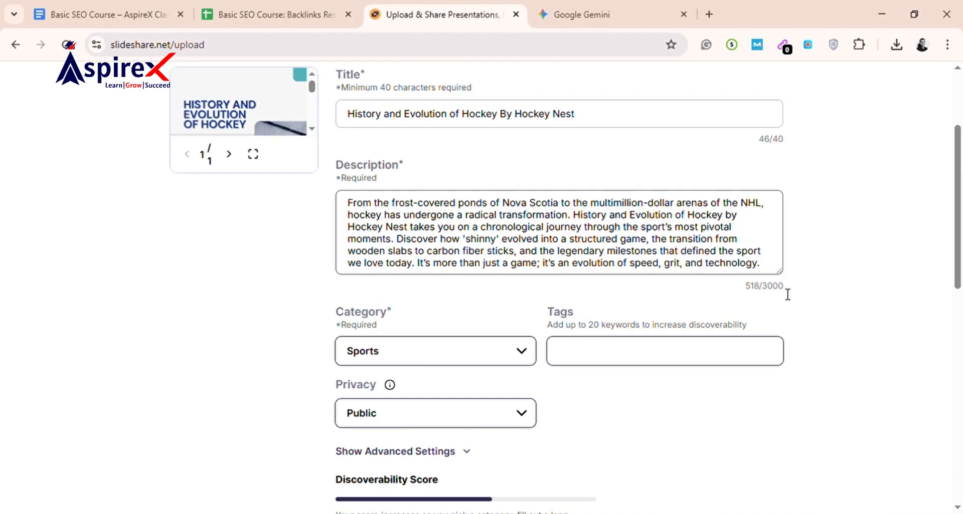
pyautogui.scroll(-4, 792, 255)
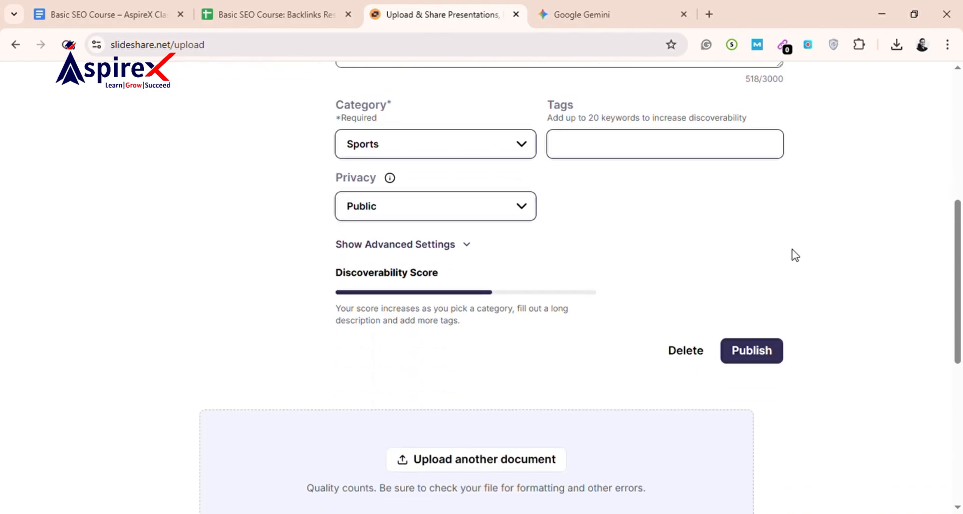
pyautogui.scroll(-3, 785, 257)
pyautogui.scroll(2, 767, 264)
pyautogui.scroll(4, 751, 269)
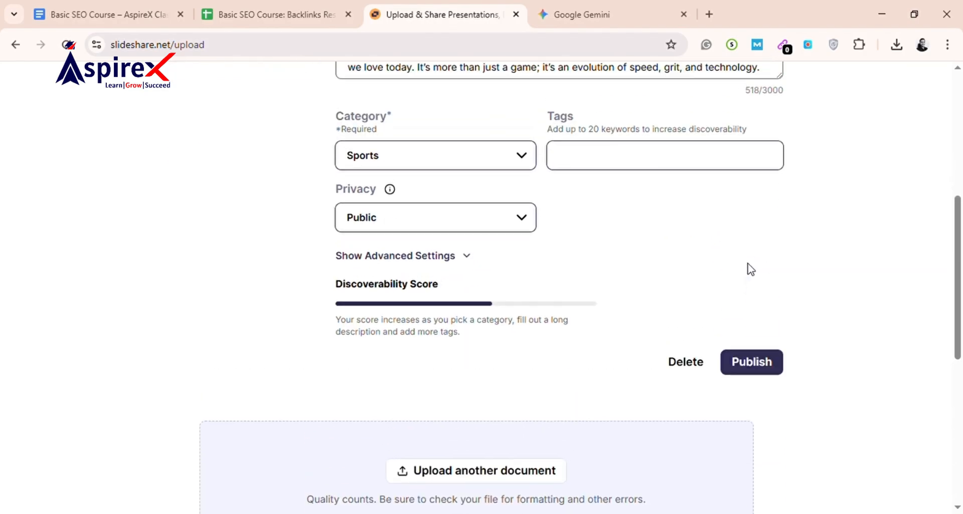
pyautogui.scroll(-2, 750, 327)
pyautogui.click(750, 422)
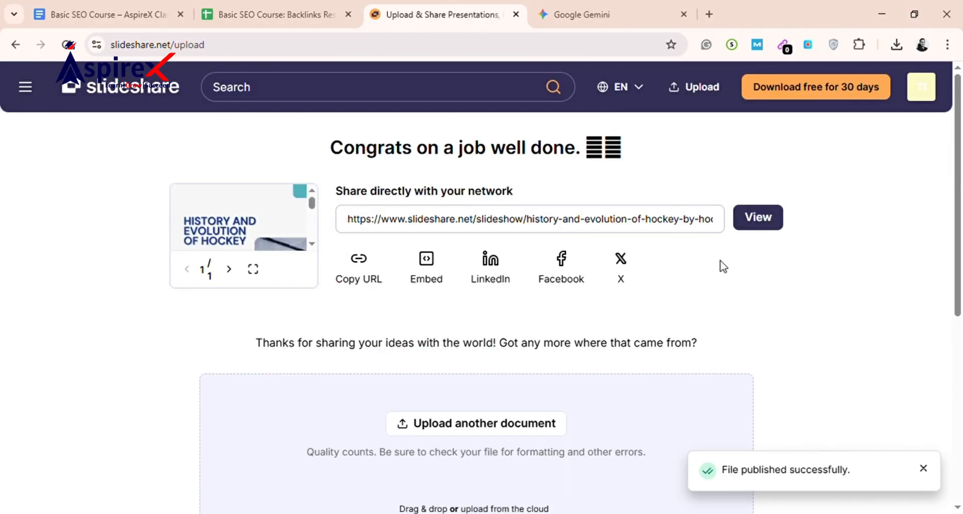
# - Open the published infographic's Slideshare page and examine it from the title down to the linked Hockey Nest credit
pyautogui.click(757, 219)
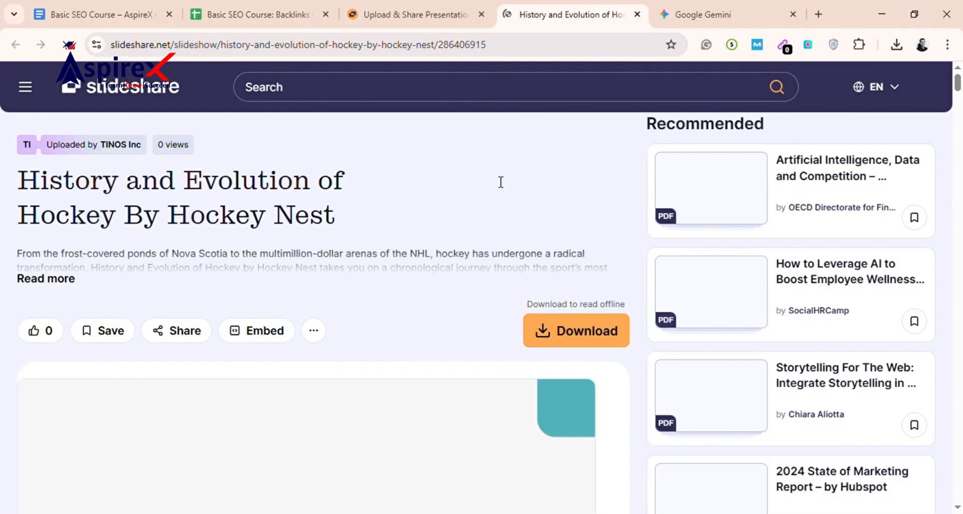
pyautogui.scroll(-12, 501, 181)
pyautogui.scroll(-15, 305, 229)
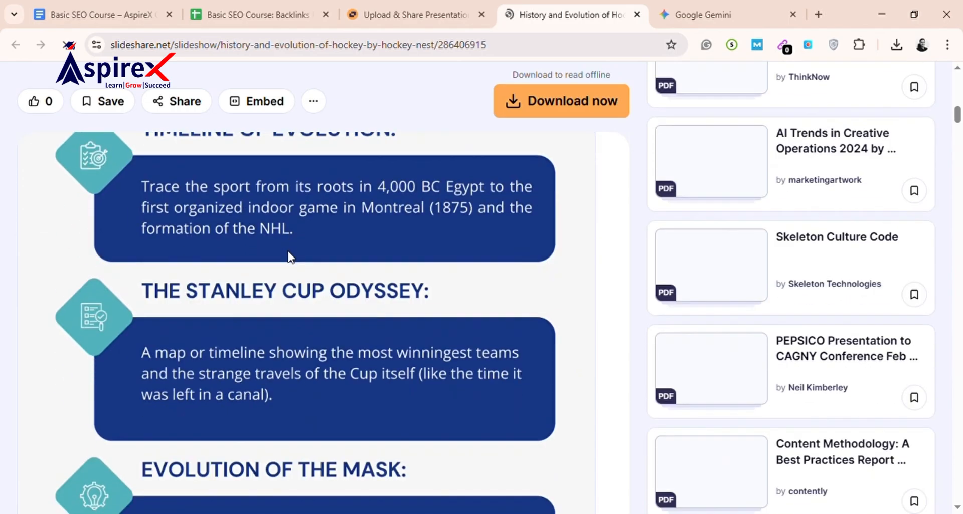
pyautogui.scroll(2, 288, 168)
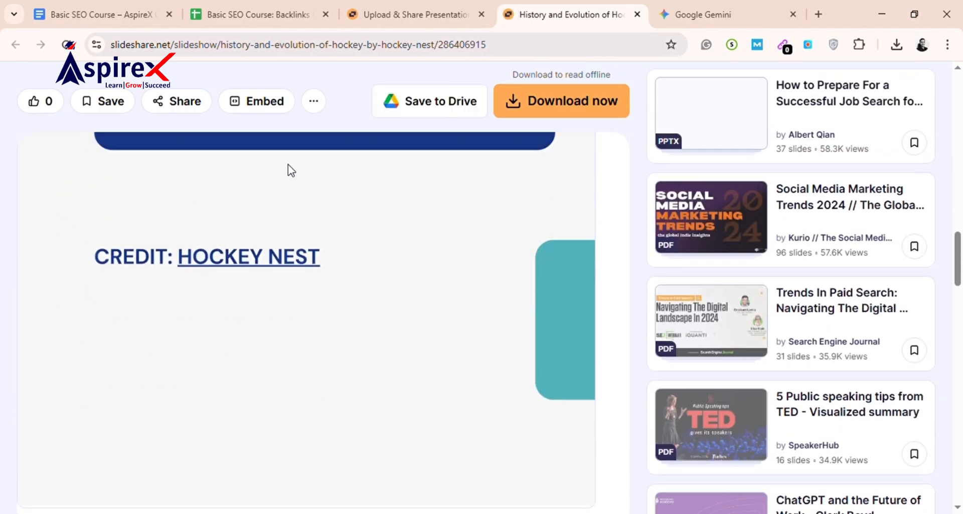
pyautogui.scroll(-2, 288, 181)
pyautogui.scroll(7, 288, 181)
pyautogui.scroll(15, 375, 208)
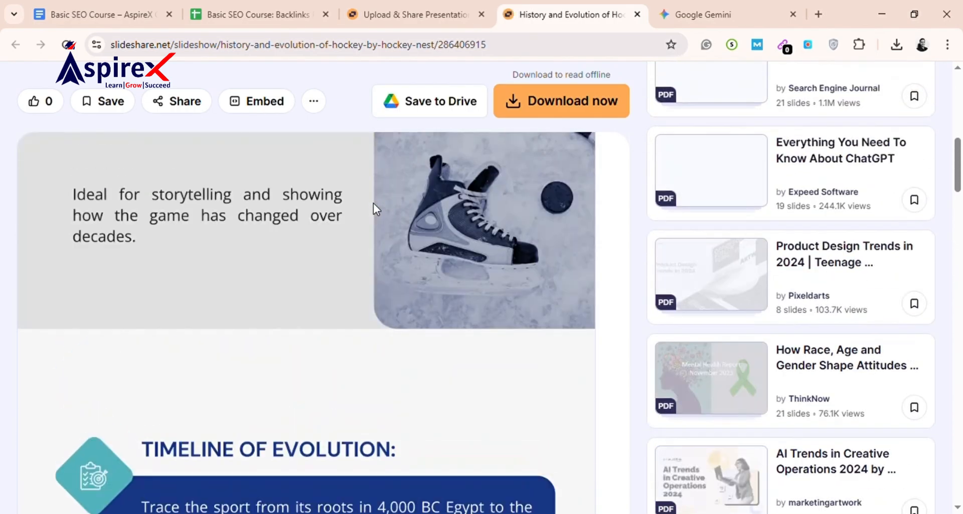
pyautogui.scroll(-3, 375, 208)
pyautogui.scroll(3, 373, 203)
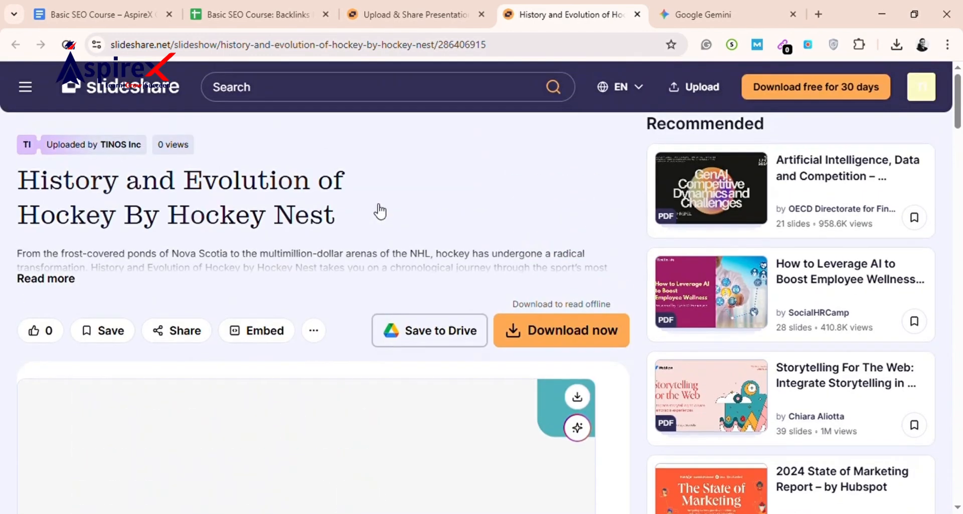
pyautogui.scroll(-5, 406, 195)
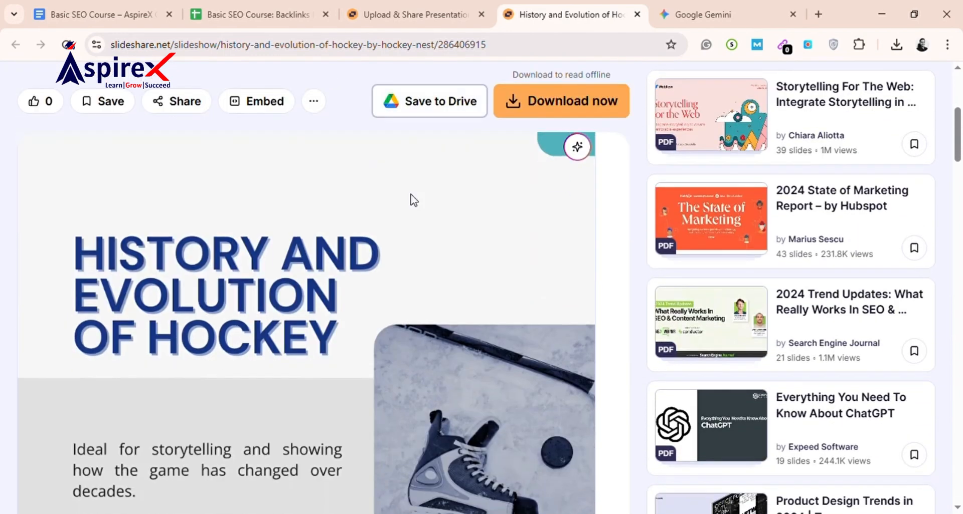
pyautogui.scroll(-15, 410, 199)
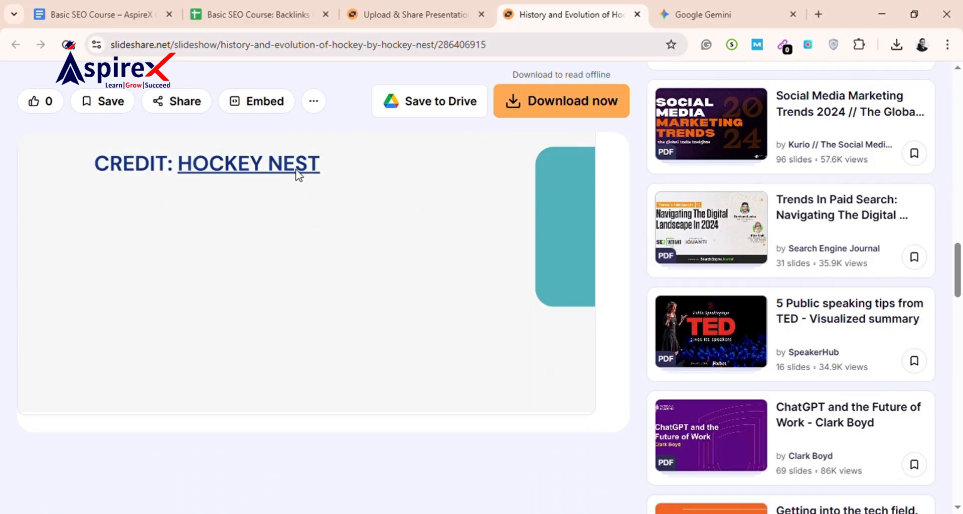
pyautogui.scroll(4, 294, 172)
# - Return to the "Basic SEO Course – AspireX Class 21" document in Google Docs
pyautogui.click(112, 6)
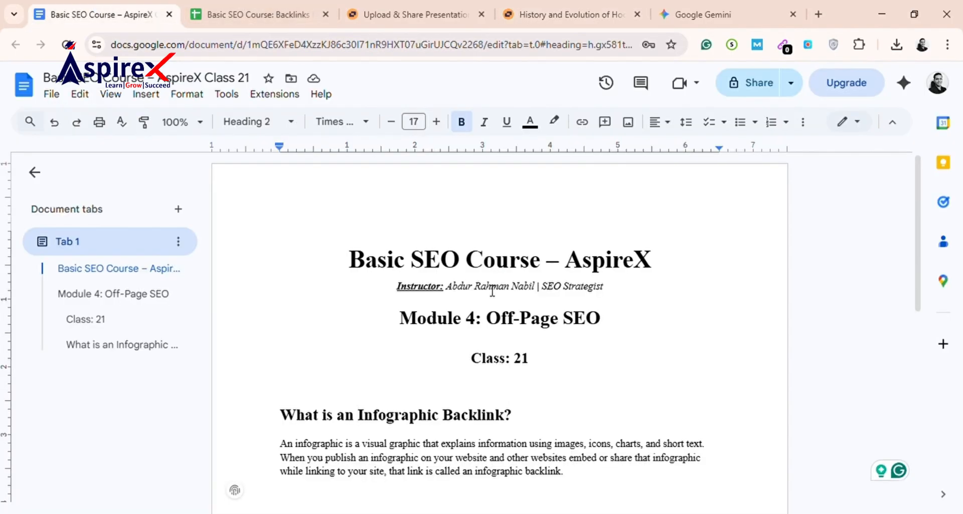